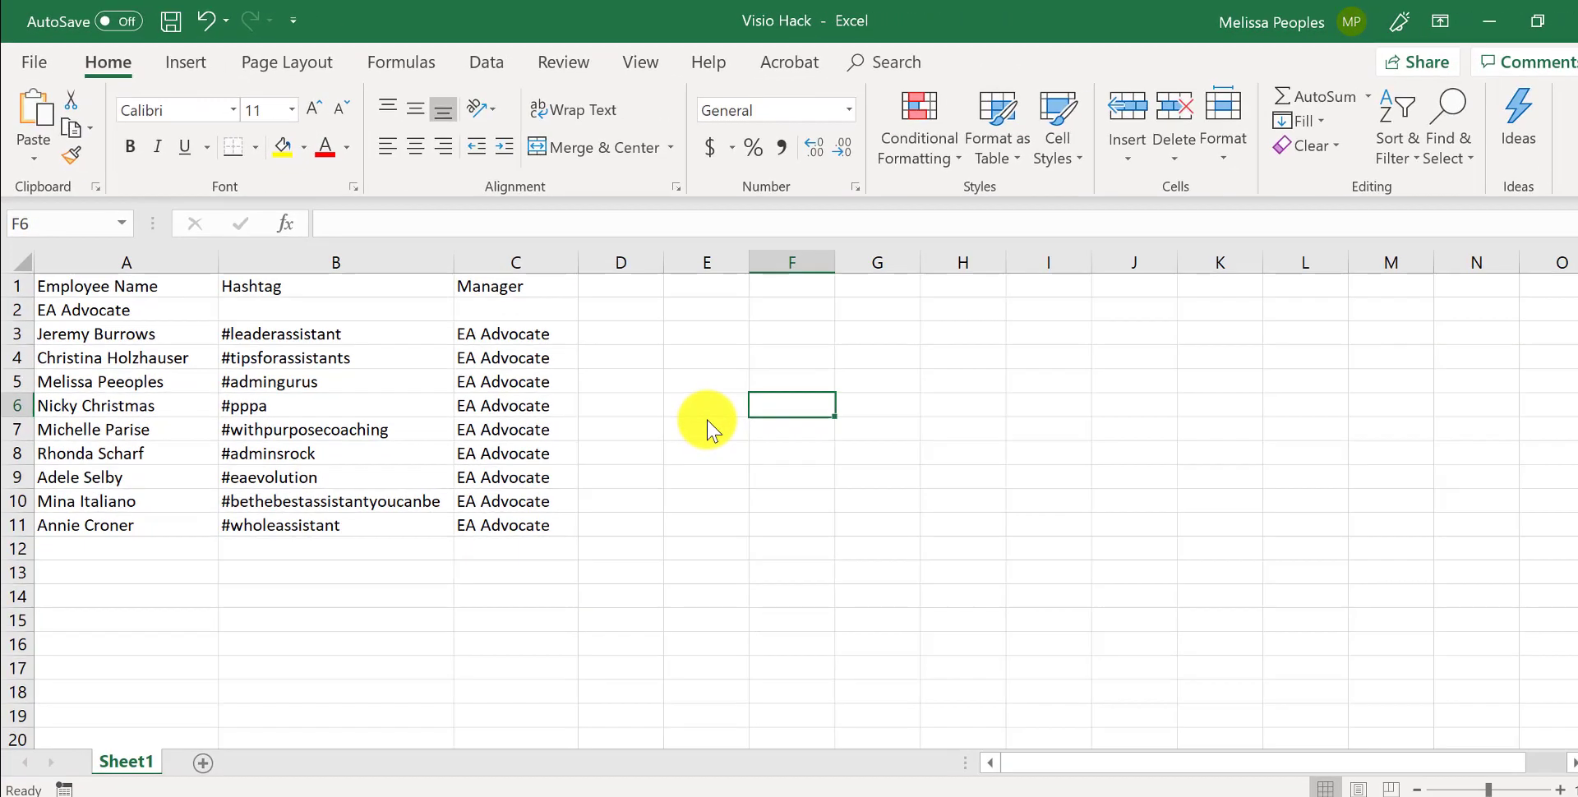
- Snap the Visio Hack Excel workbook to the left half of the screen
key("super+Left")
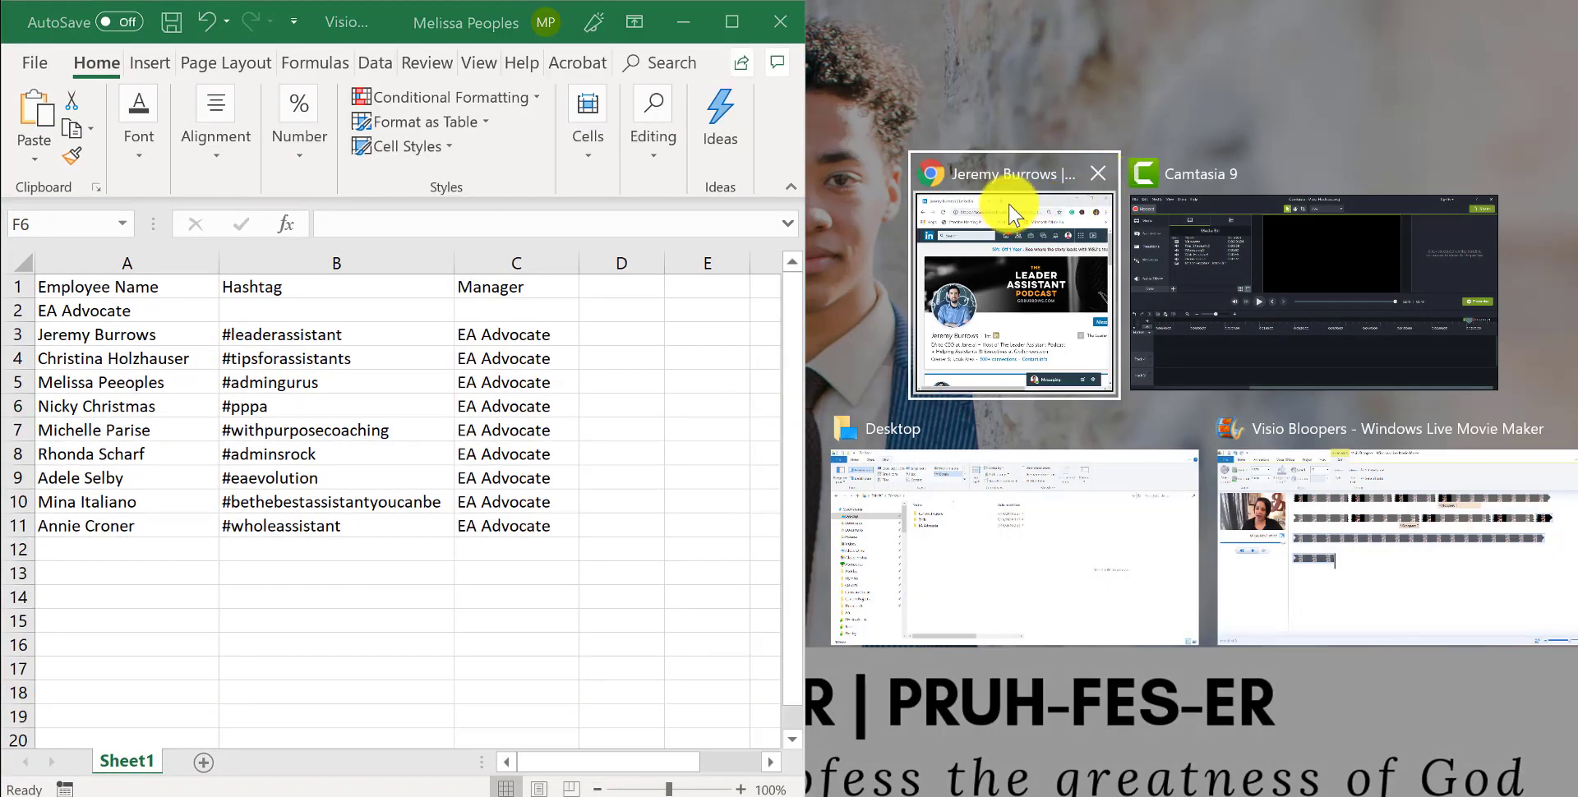
- Place LinkedIn beside the sheet and open the second employee's profile by searching her first name
left_click(1010, 216)
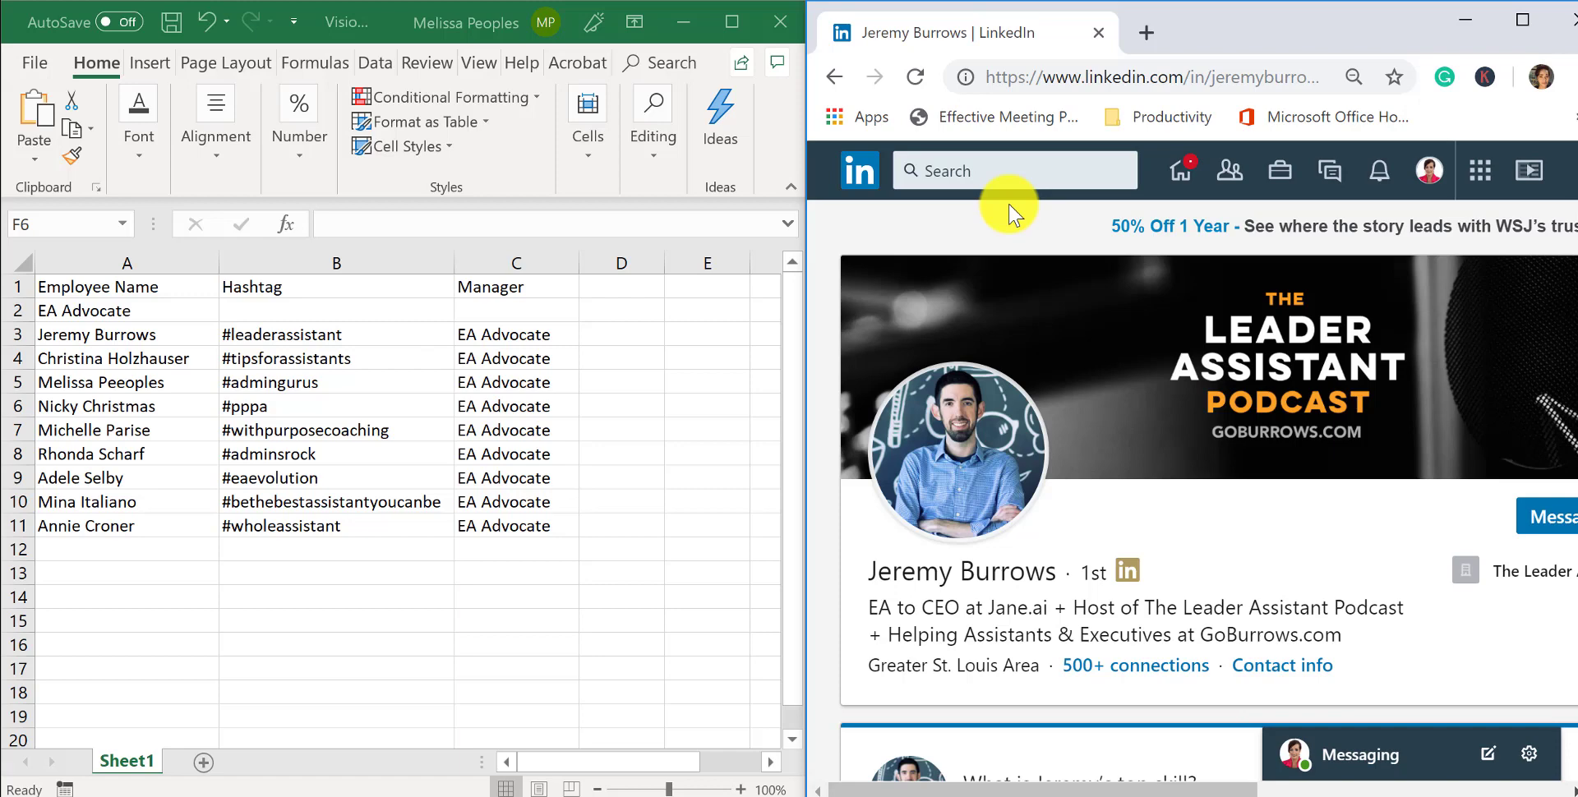
left_click(952, 176)
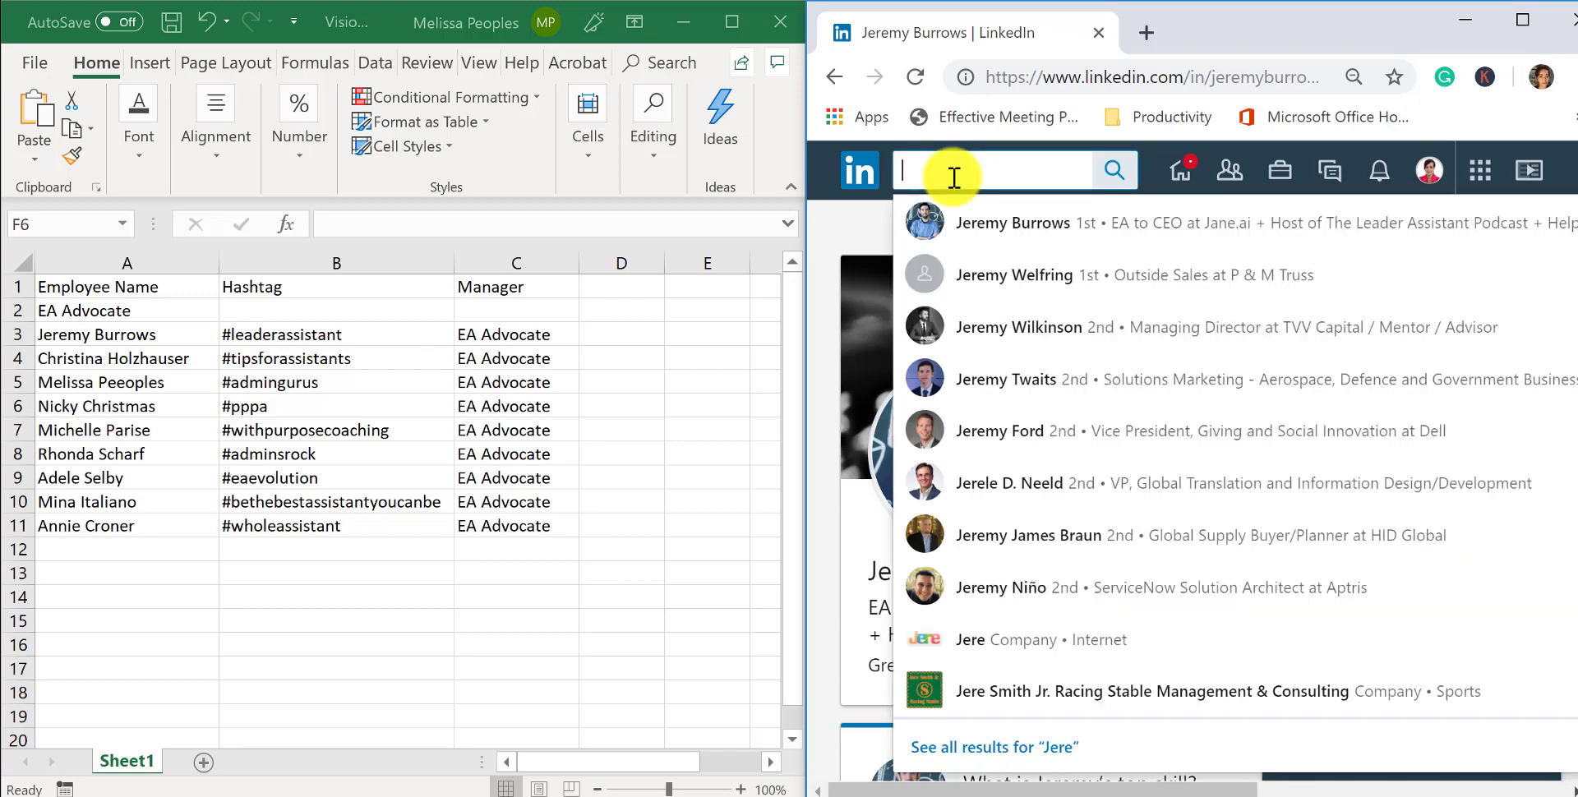
type("Christina")
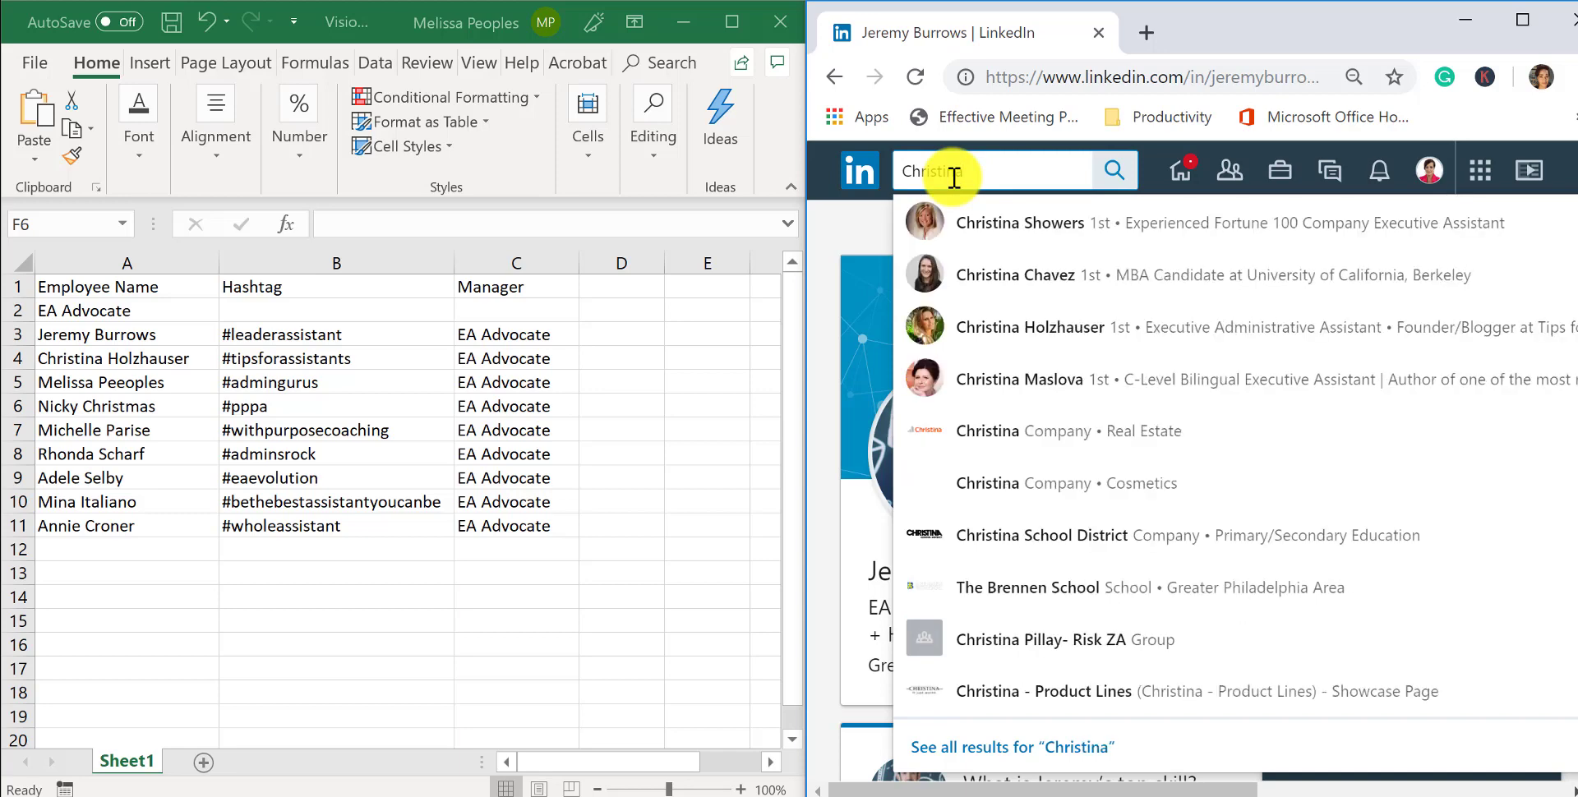
left_click(923, 326)
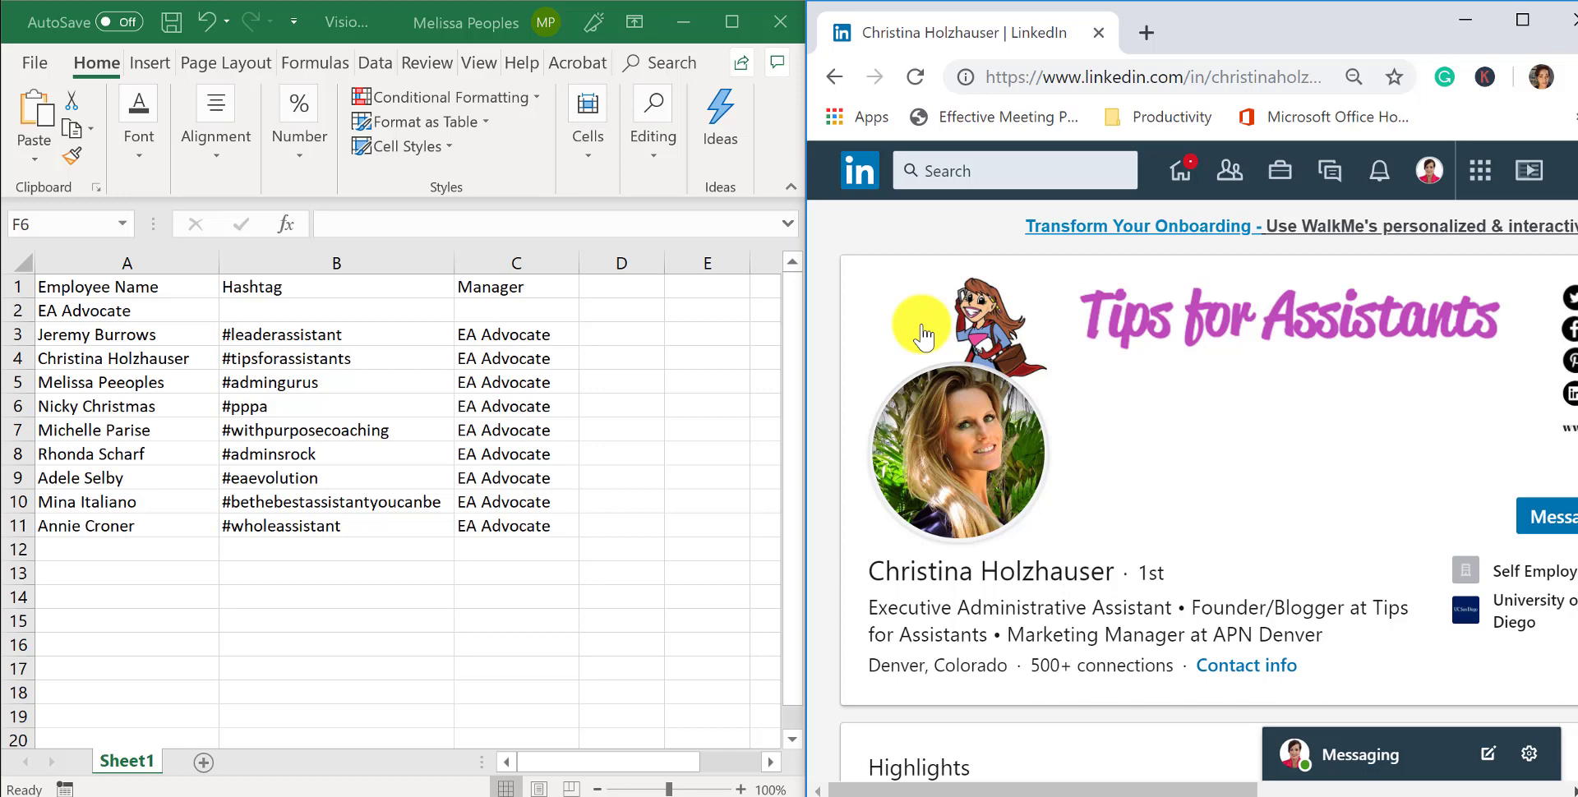
- Save the profile photo as a JPEG in EA Advocate, named with the employee's full name
right_click(945, 452)
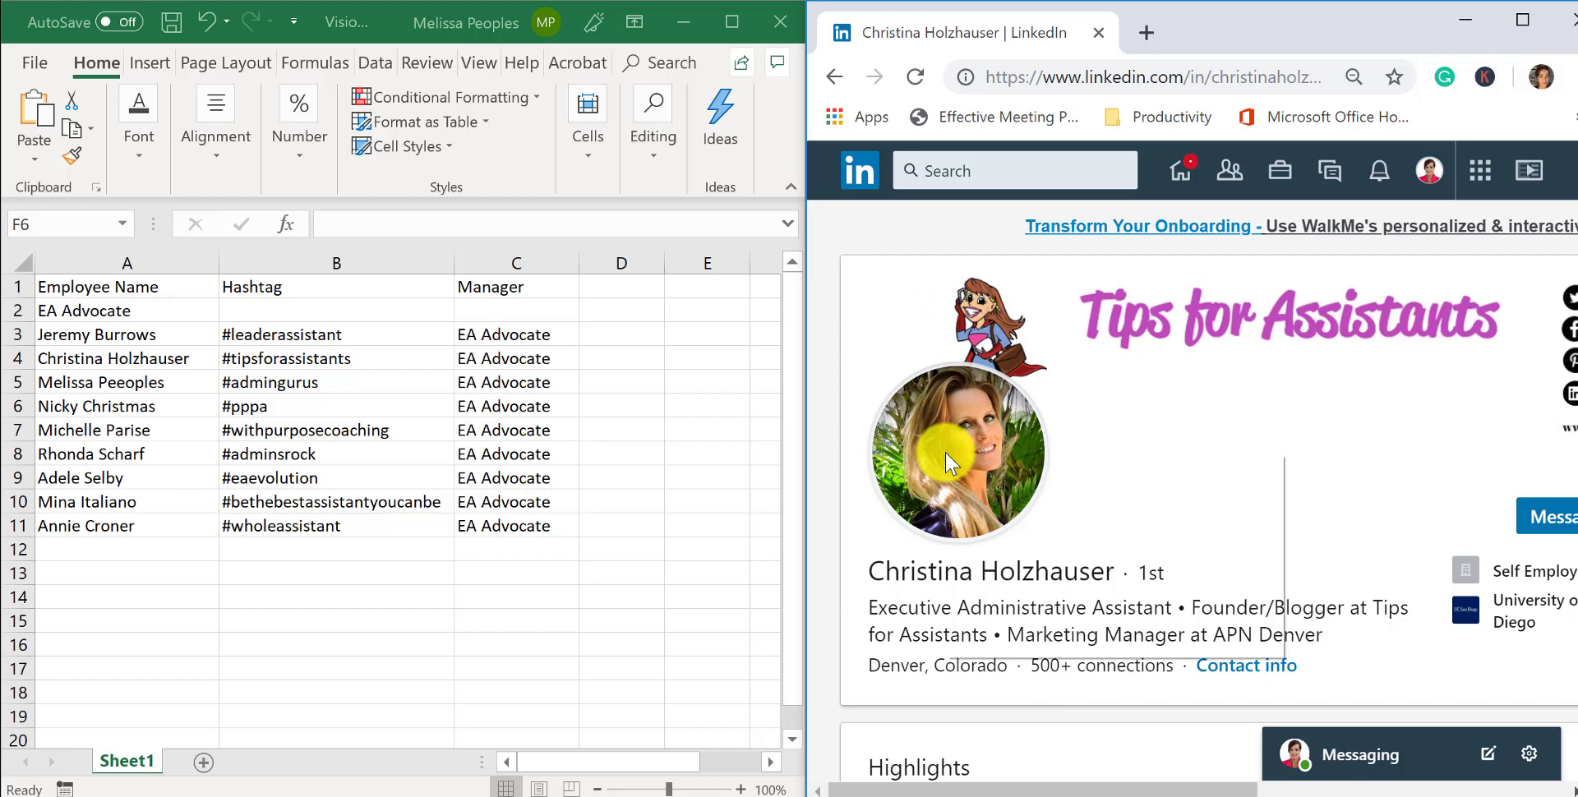
left_click(1036, 505)
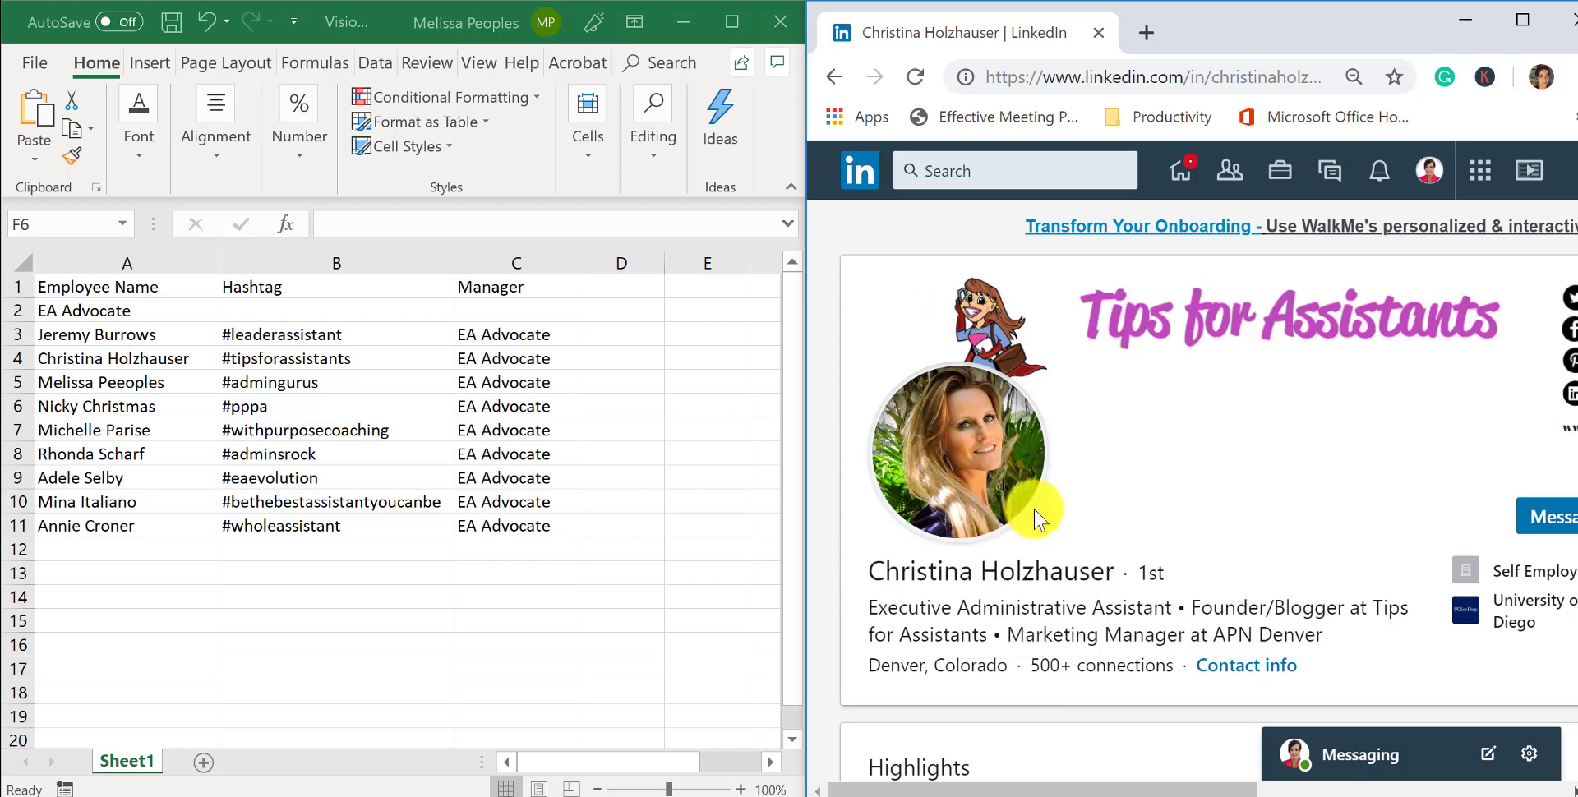
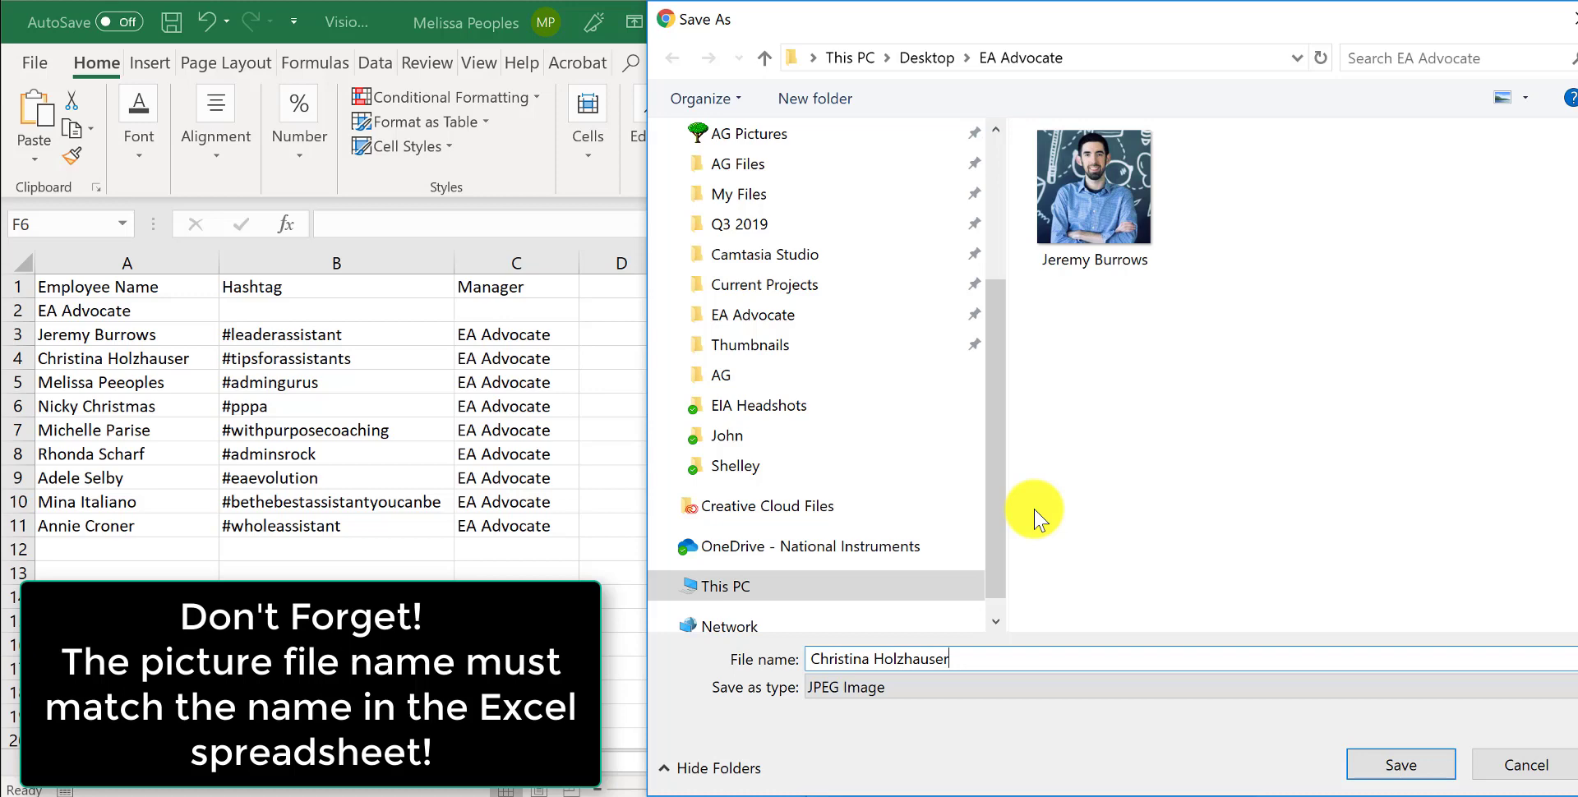
left_click(1393, 764)
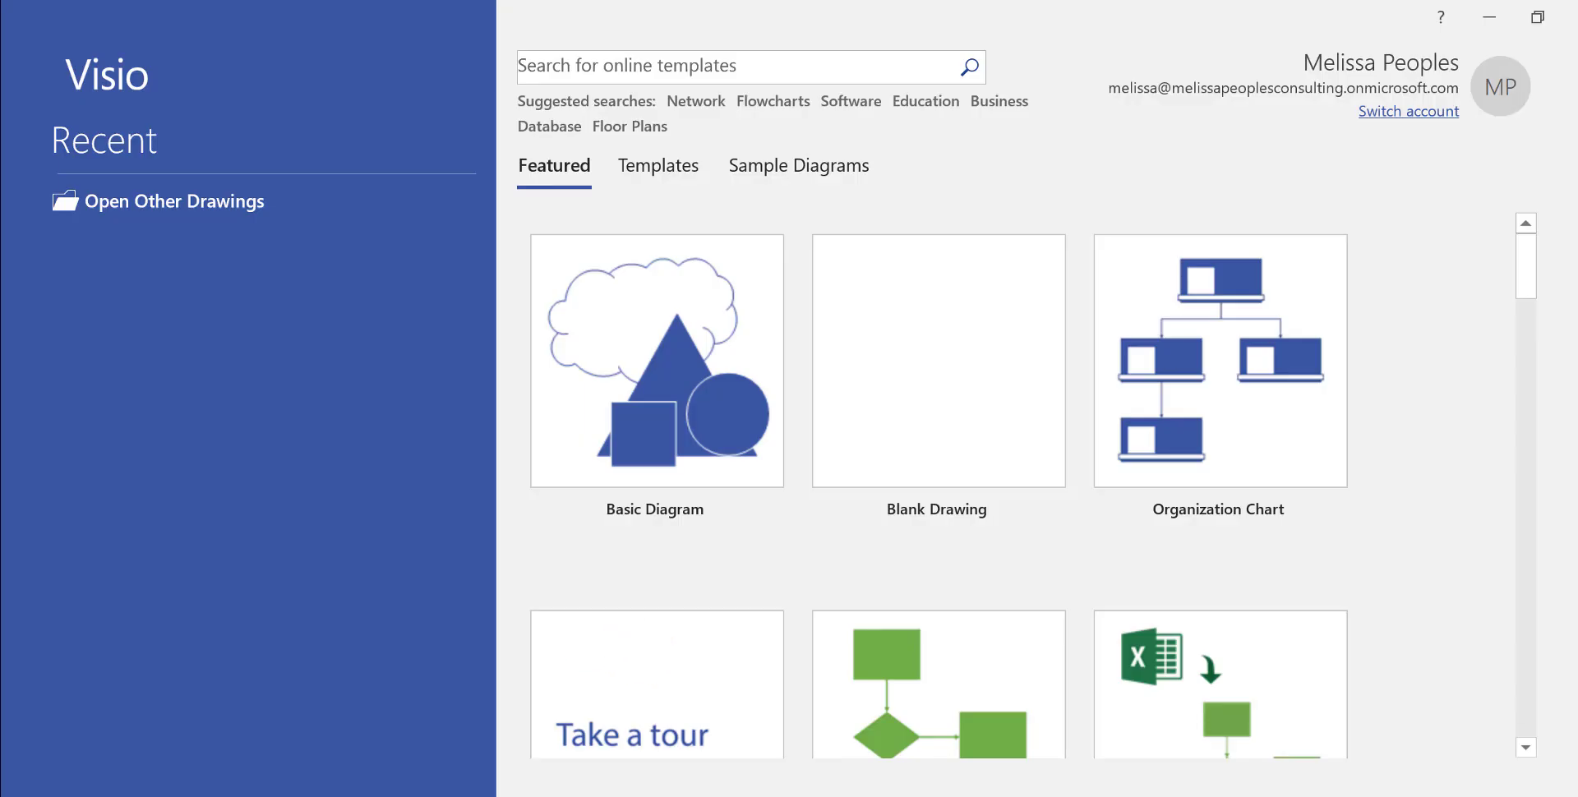
- Close Excel and start a new Organization Chart drawing in Visio
left_click(1103, 781)
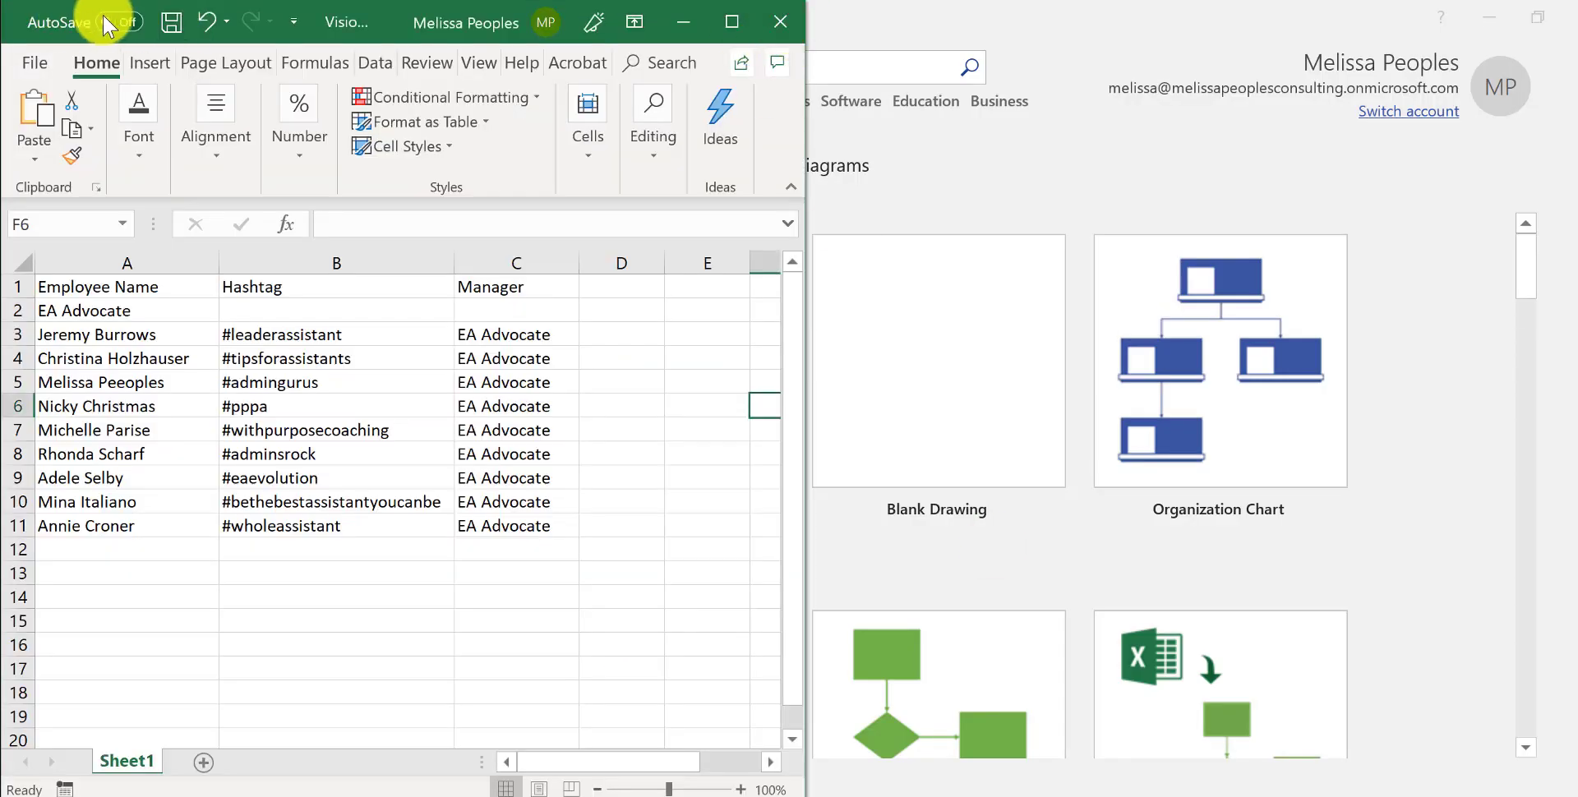
left_click(790, 17)
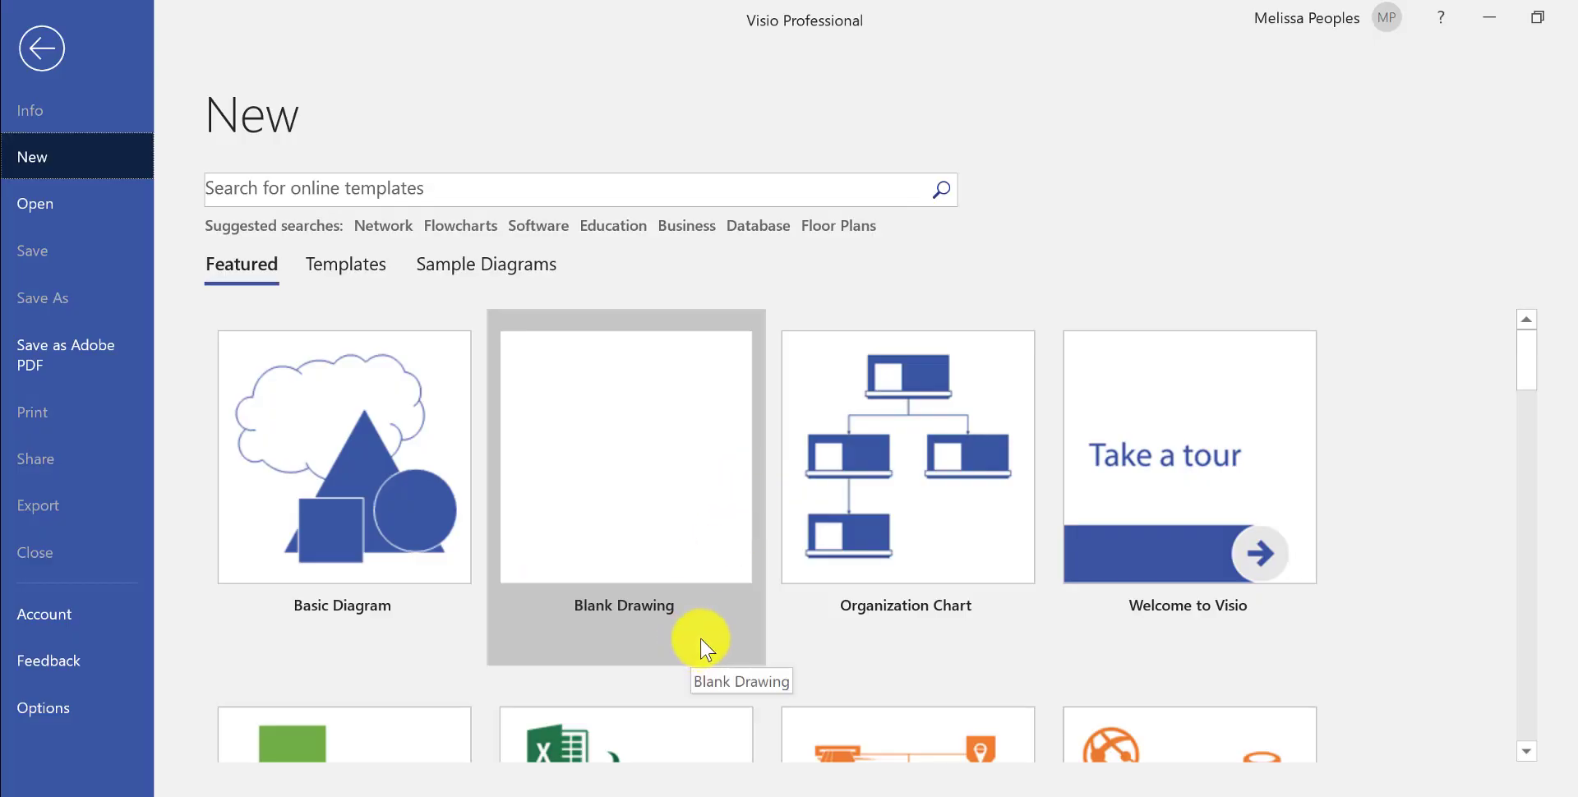
double_click(862, 560)
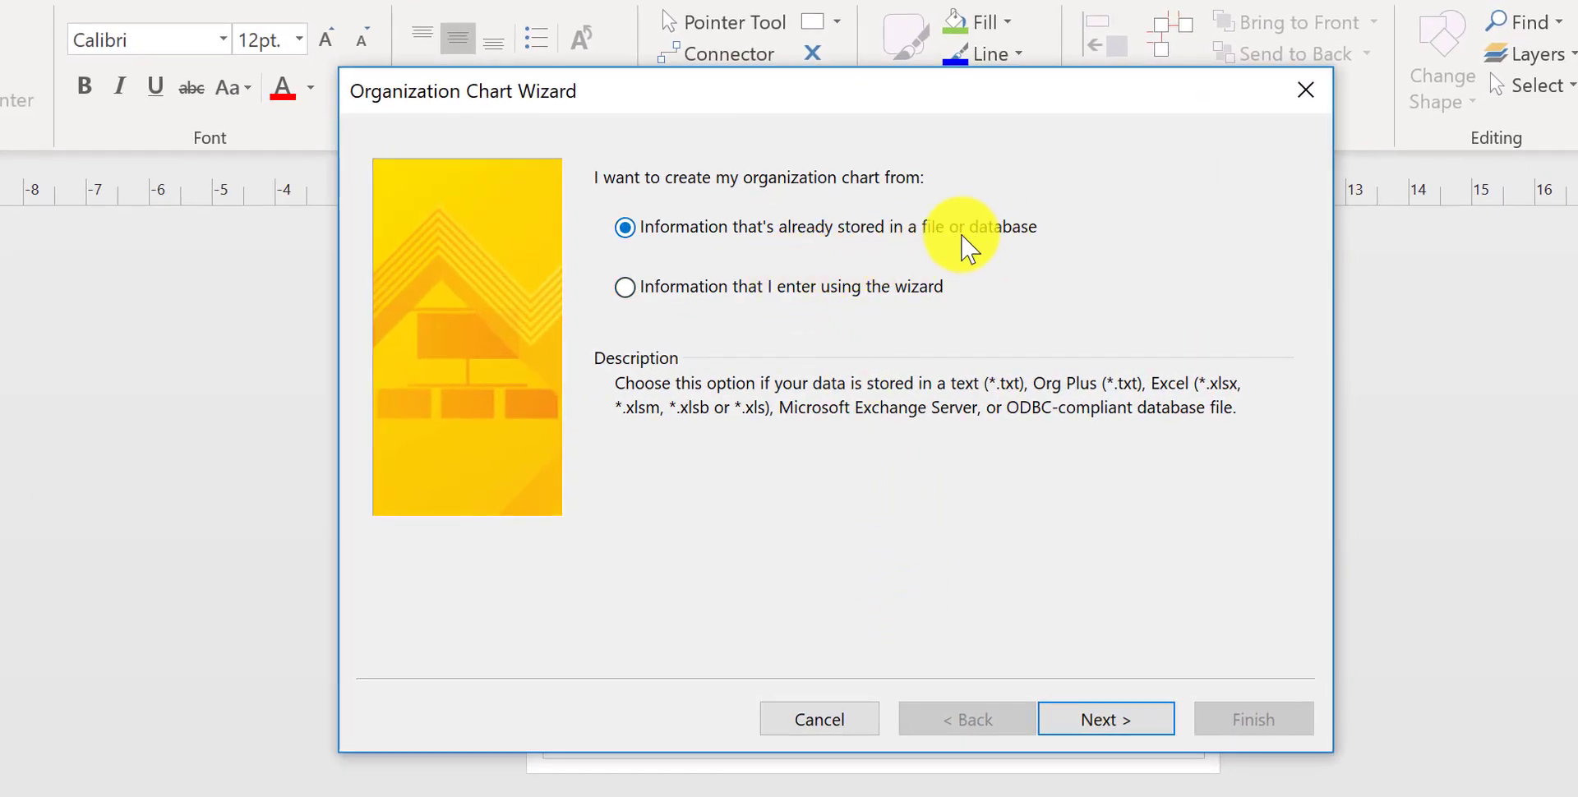
- Build the chart from an existing Excel file, choosing the Visio Hack workbook
left_click(1150, 732)
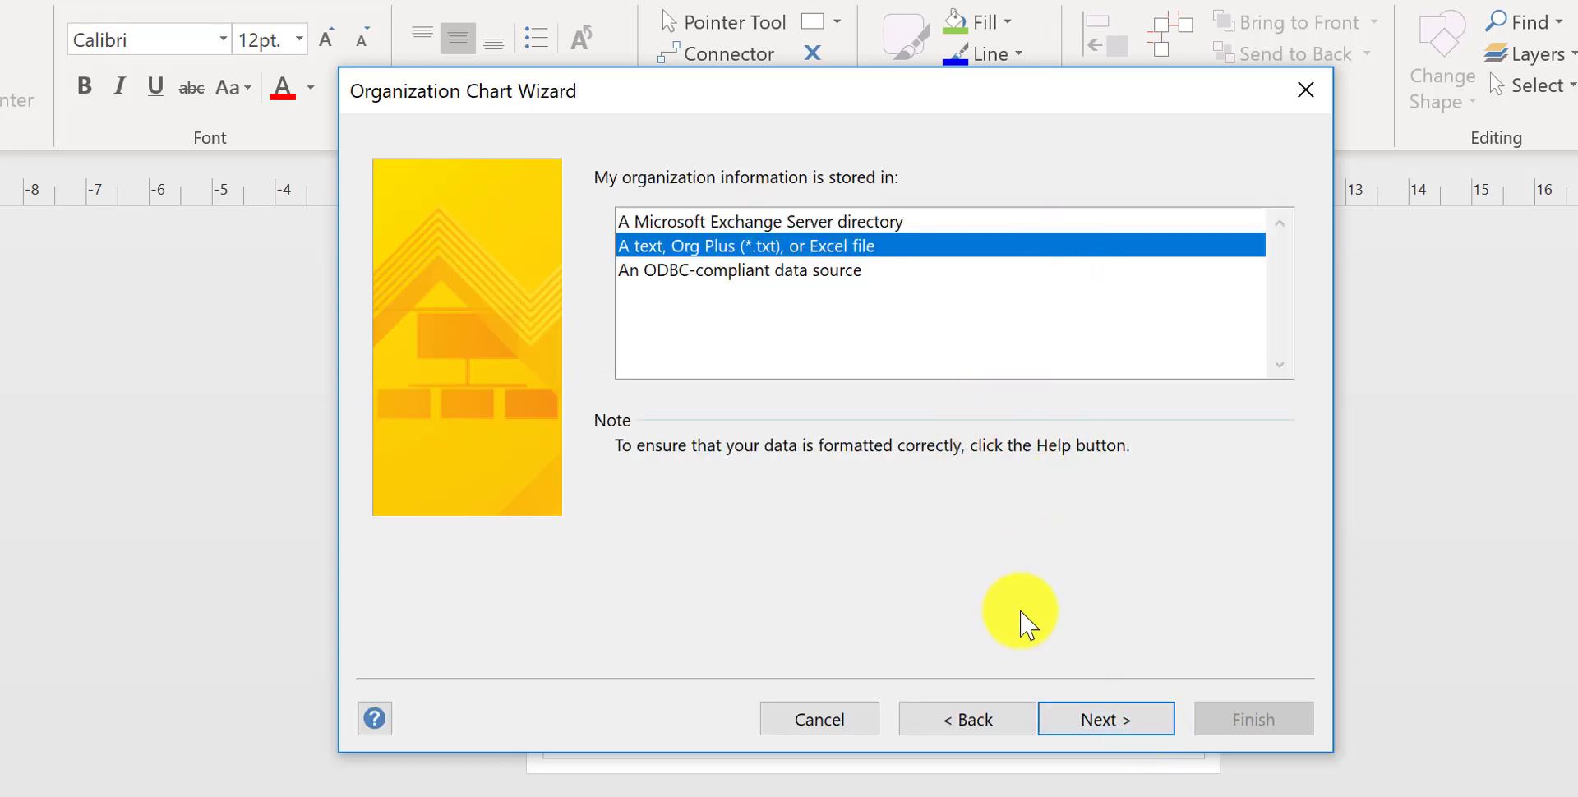
left_click(1119, 727)
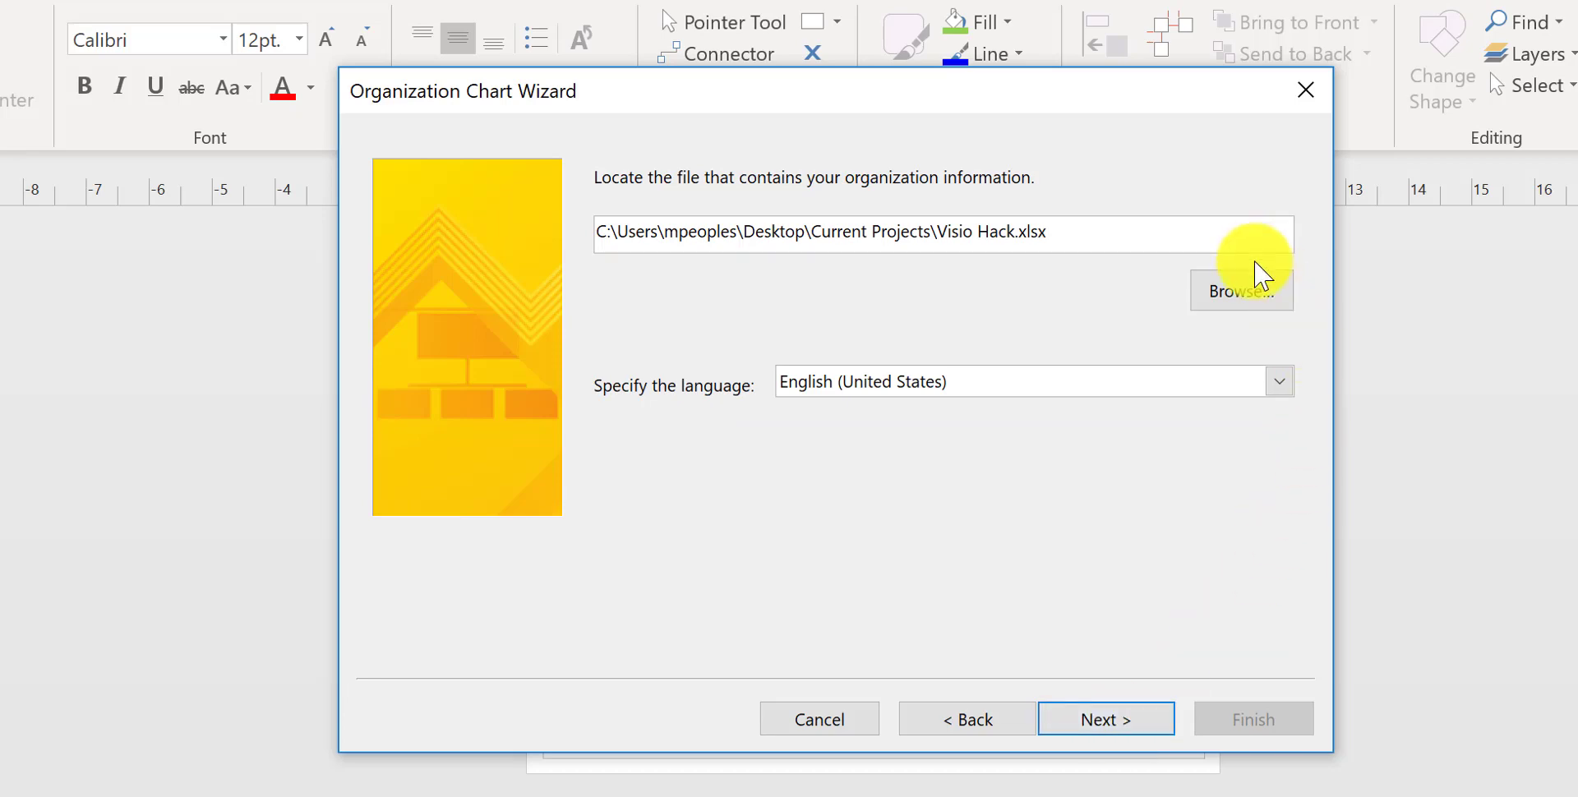
left_click(1244, 310)
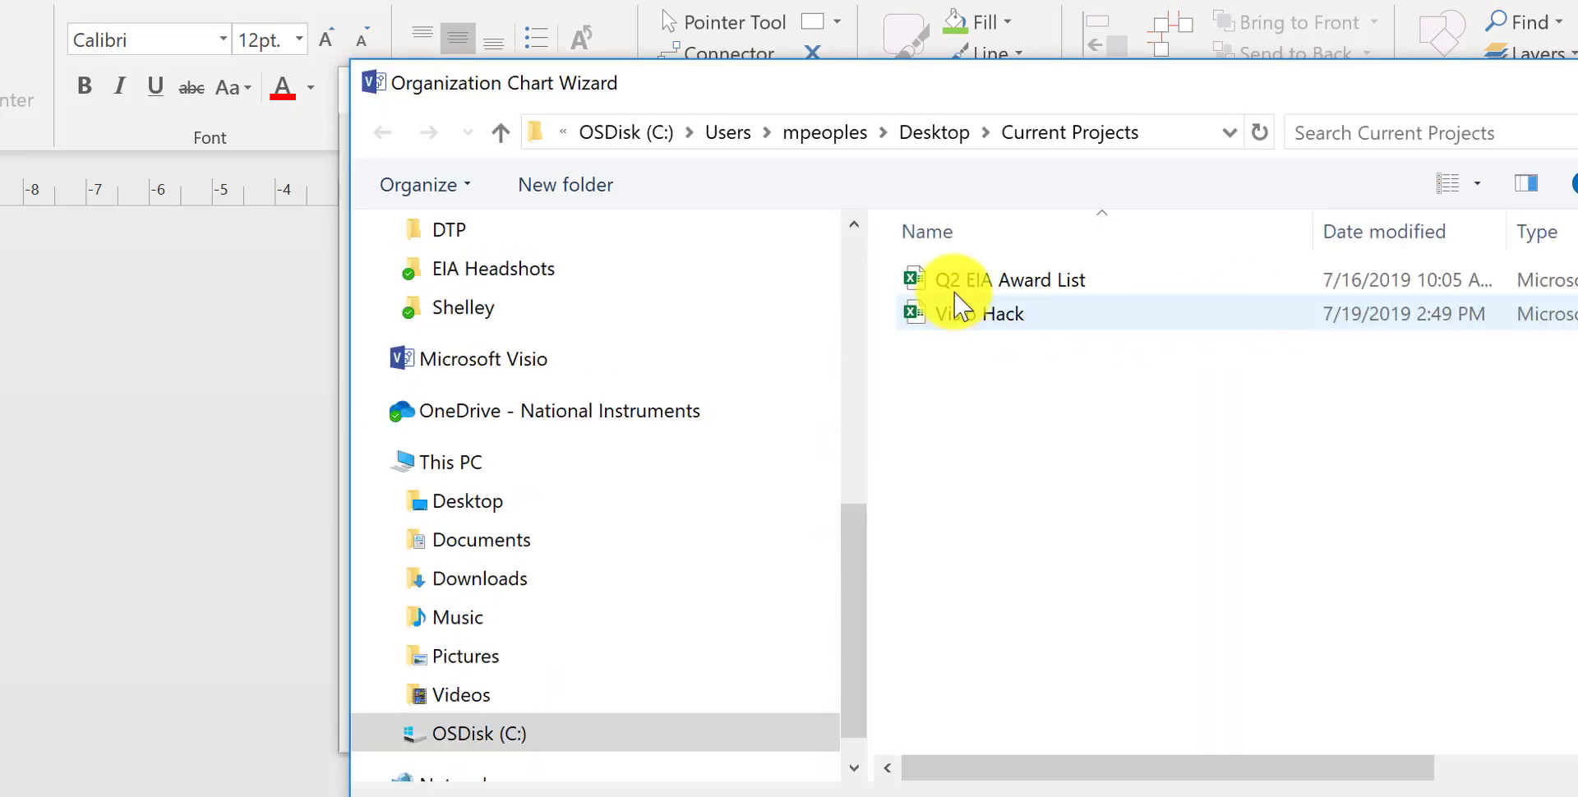
left_click(1037, 329)
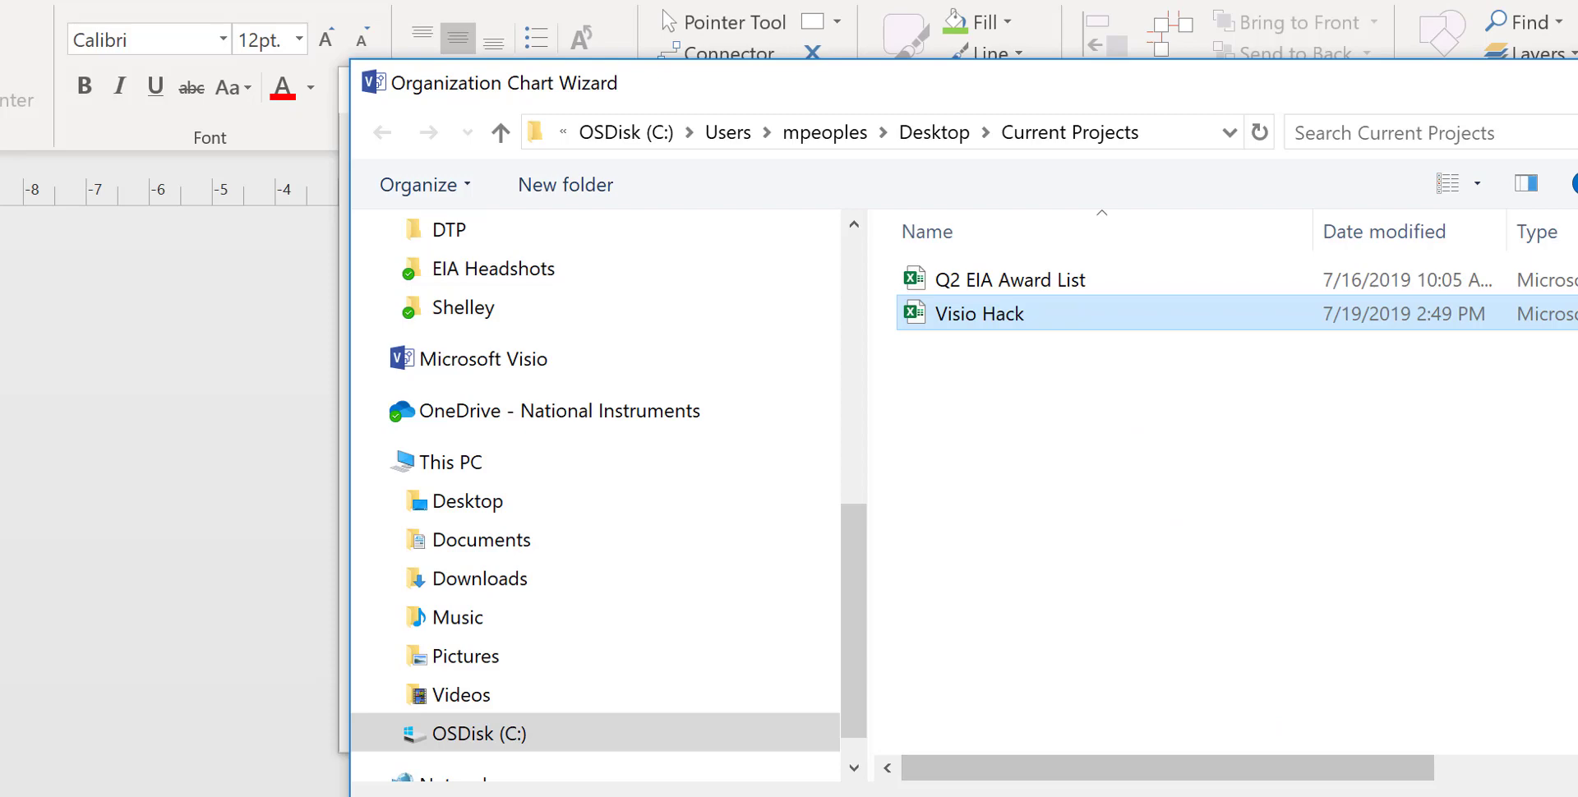
left_click(1282, 793)
- Map Name to Employee Name, keep Reports to as Manager, and leave First name as <none>
left_click(1104, 737)
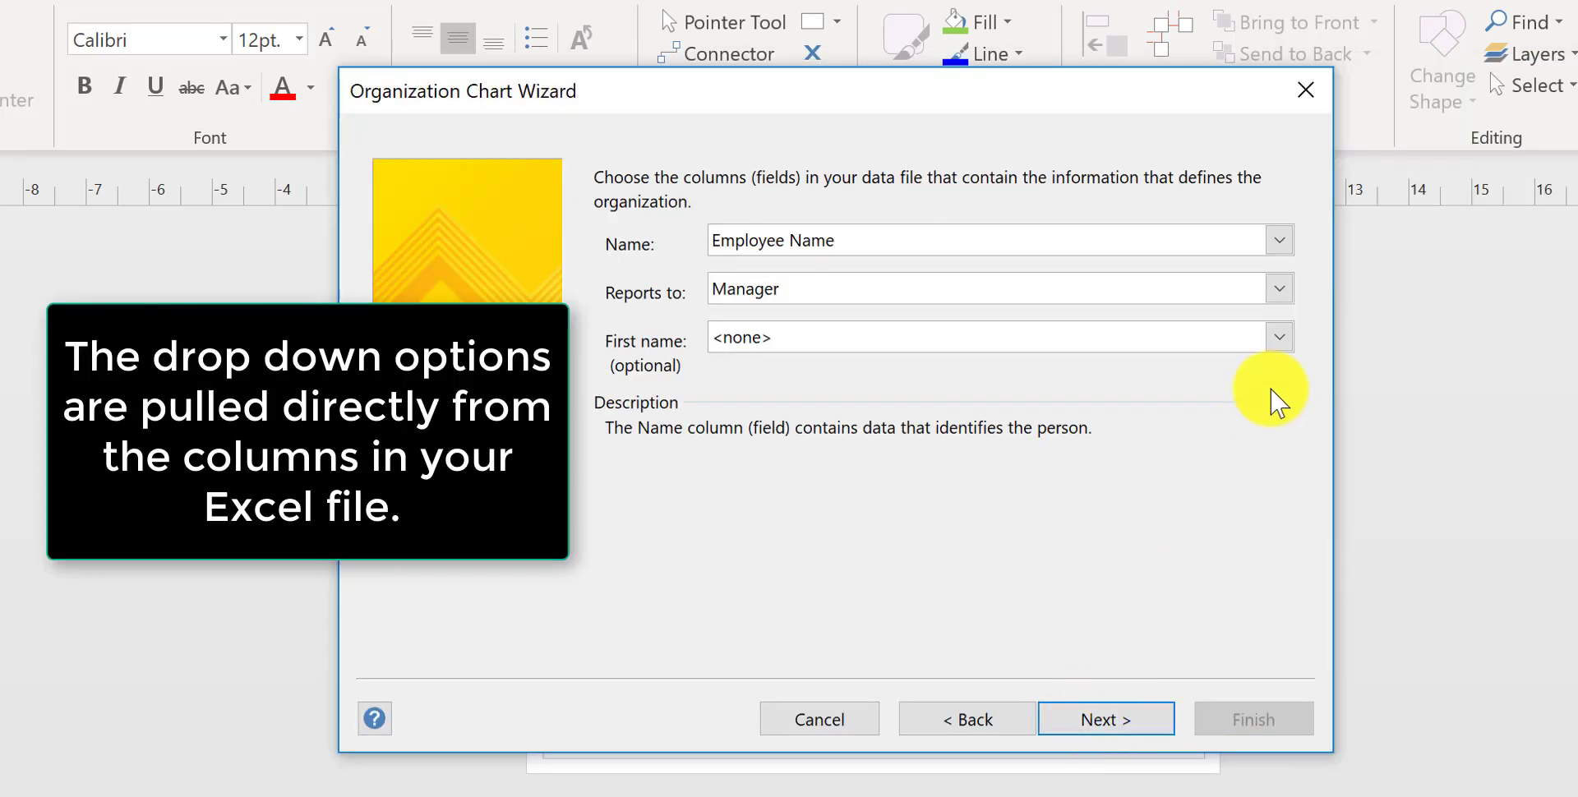
left_click(1279, 247)
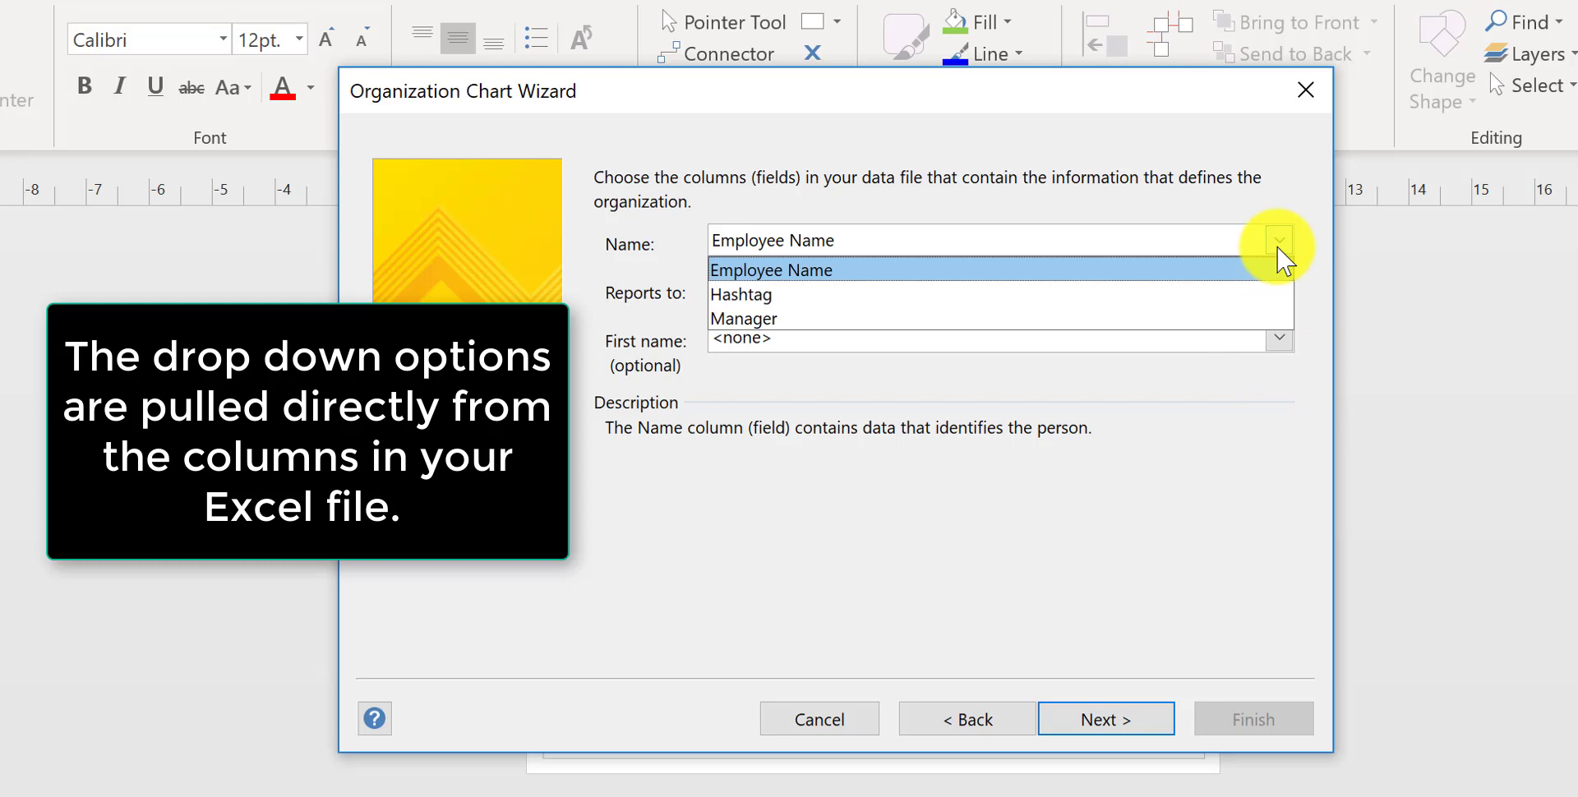
left_click(834, 271)
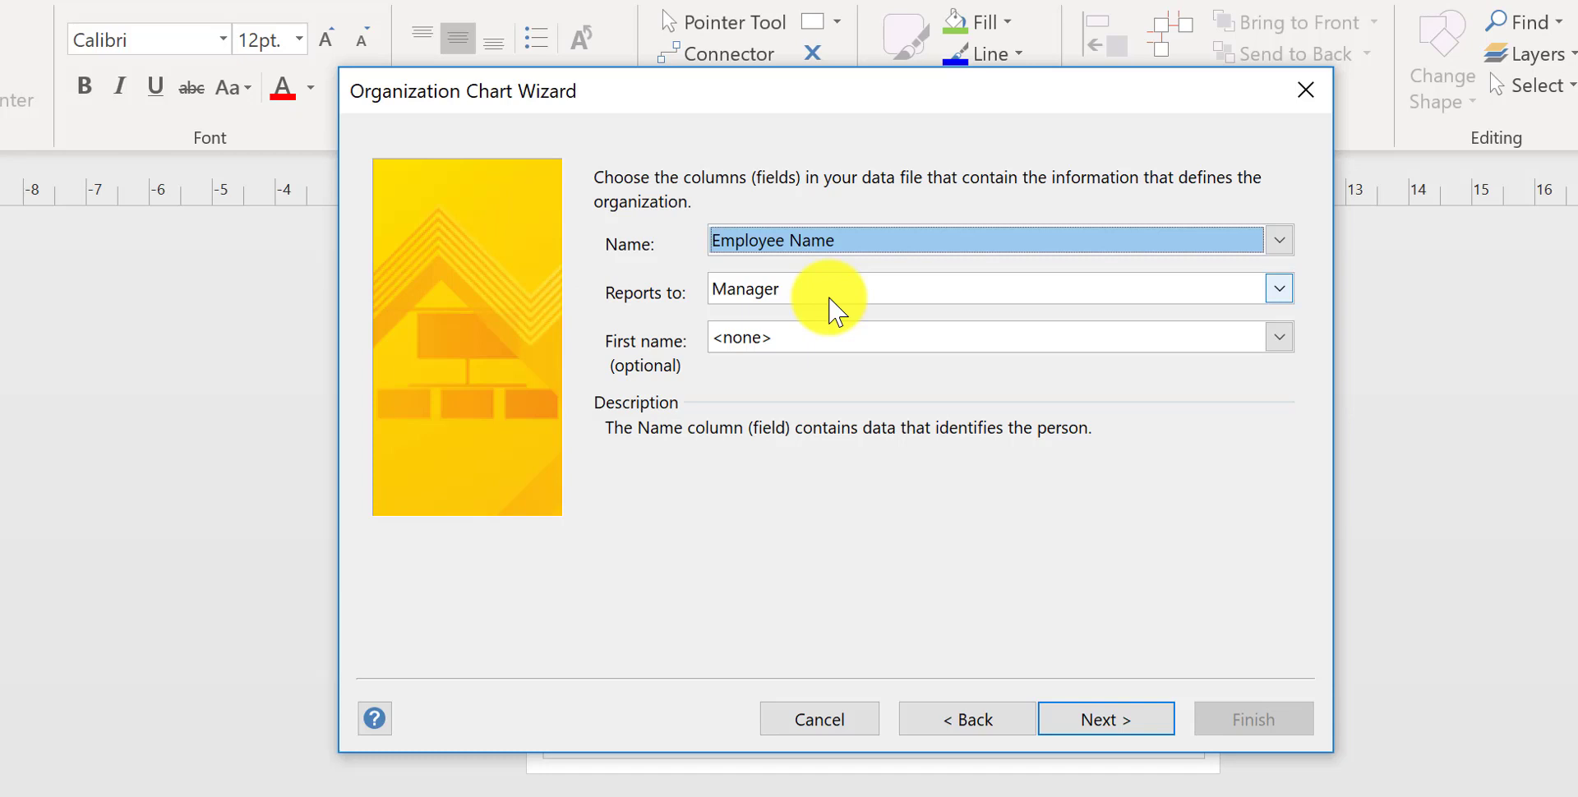
left_click(1279, 341)
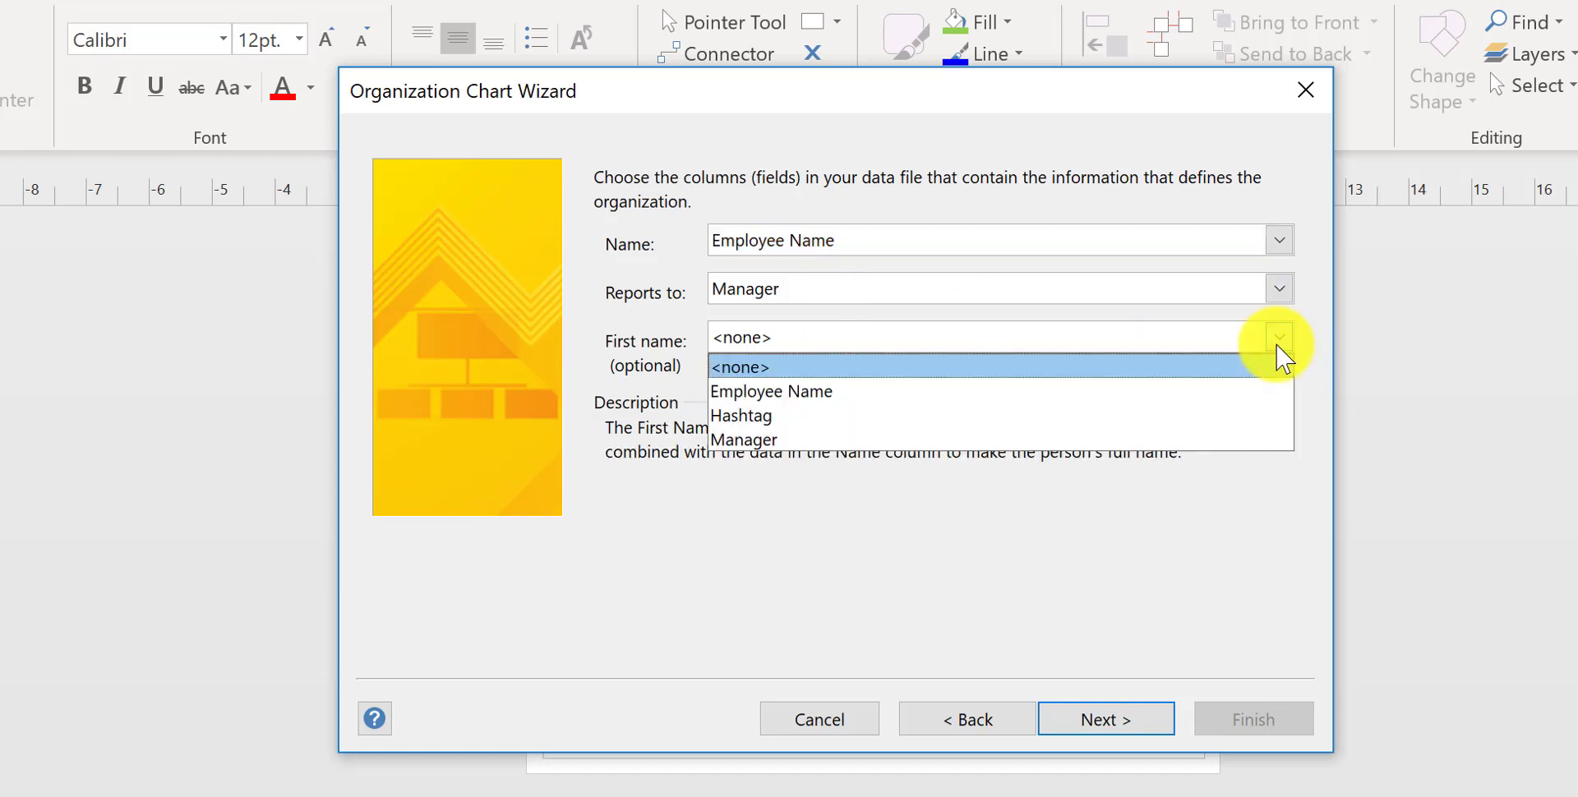
left_click(869, 404)
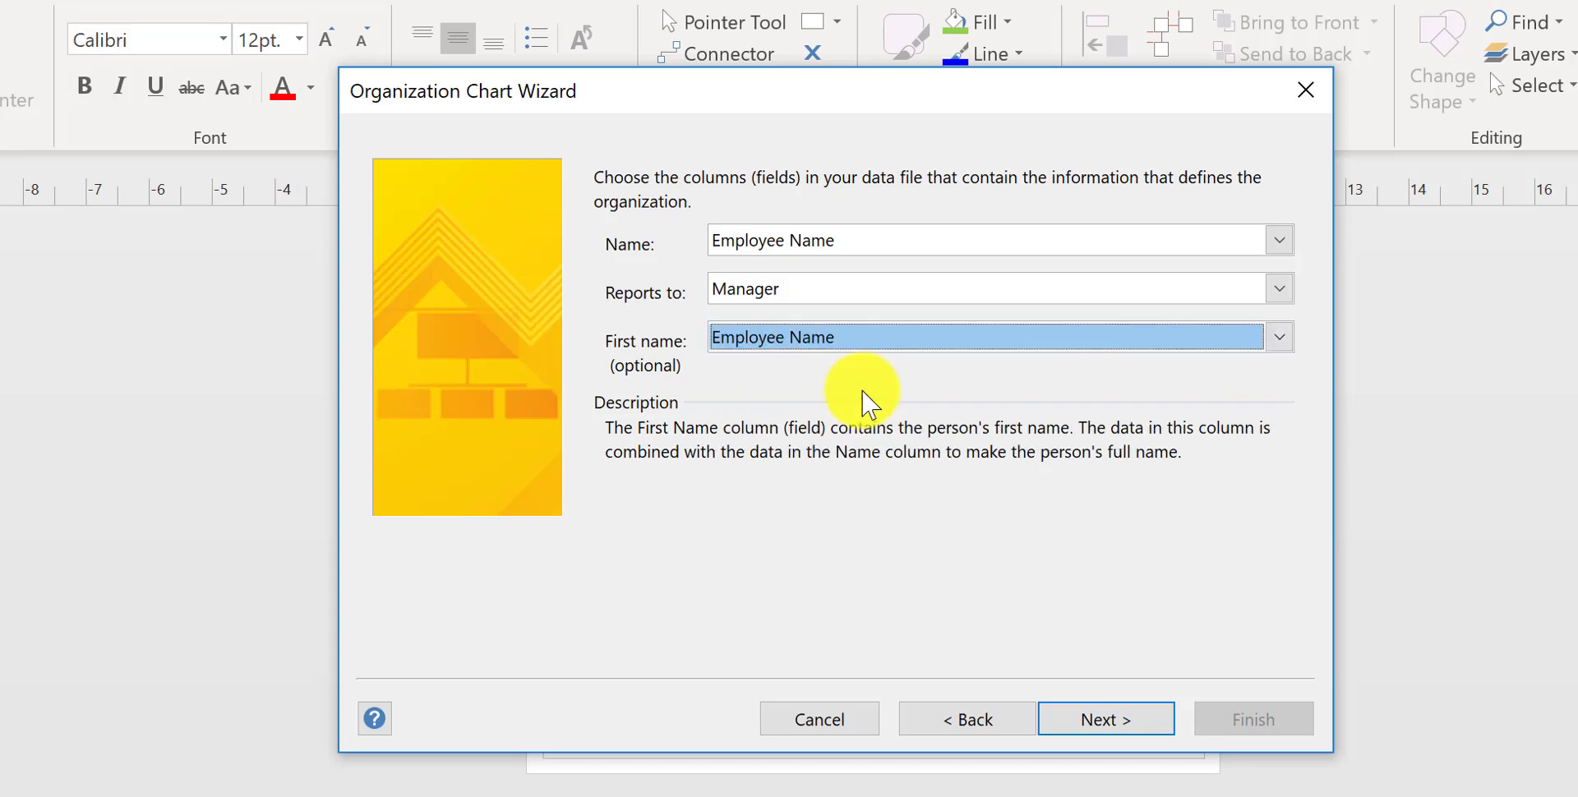
left_click(1279, 338)
left_click(941, 367)
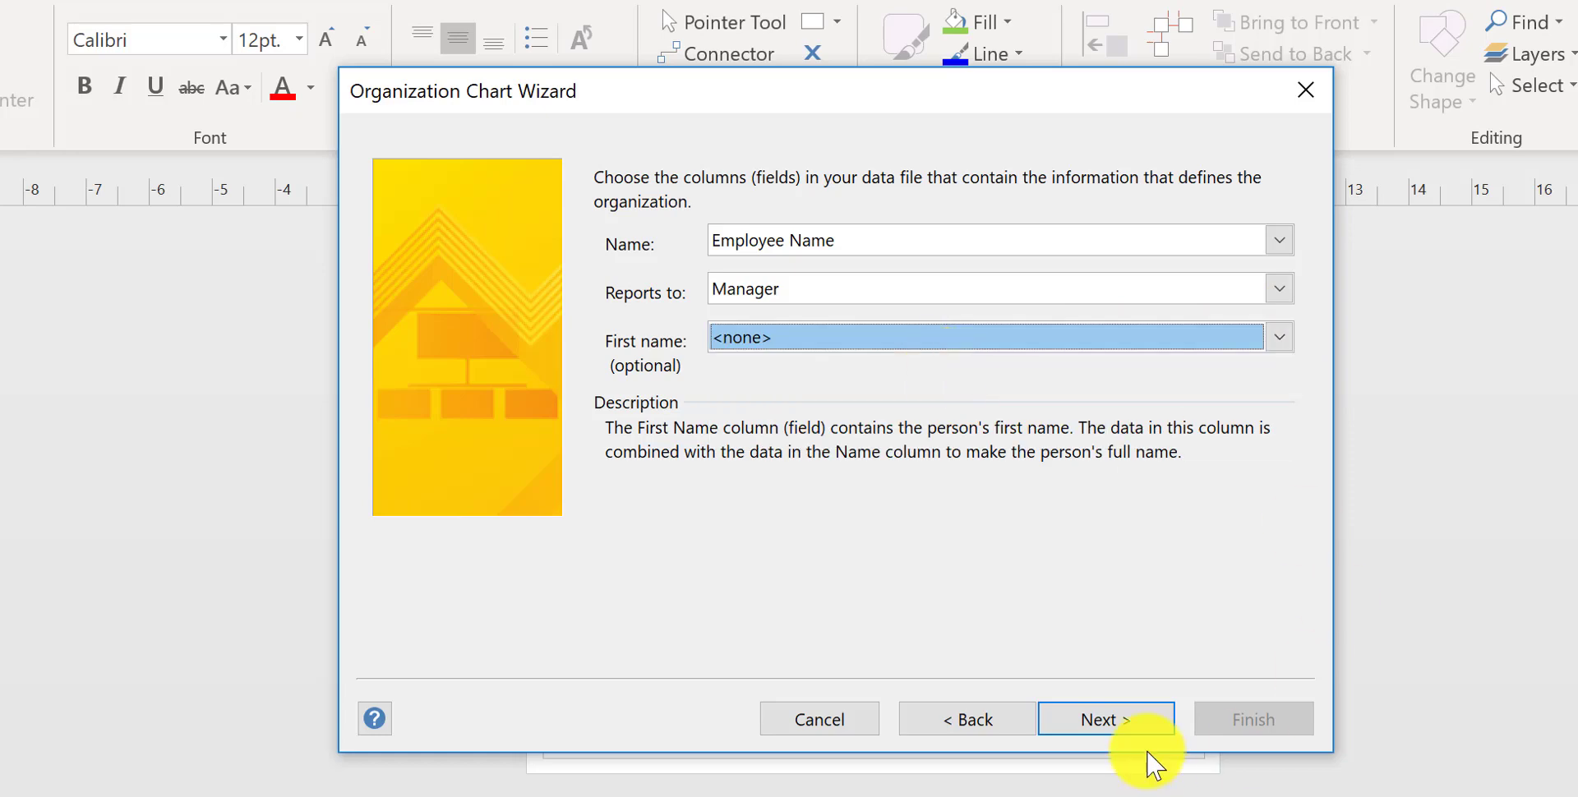
- Add Hashtag to the displayed fields alongside Employee Name
left_click(1147, 724)
double_click(1099, 337)
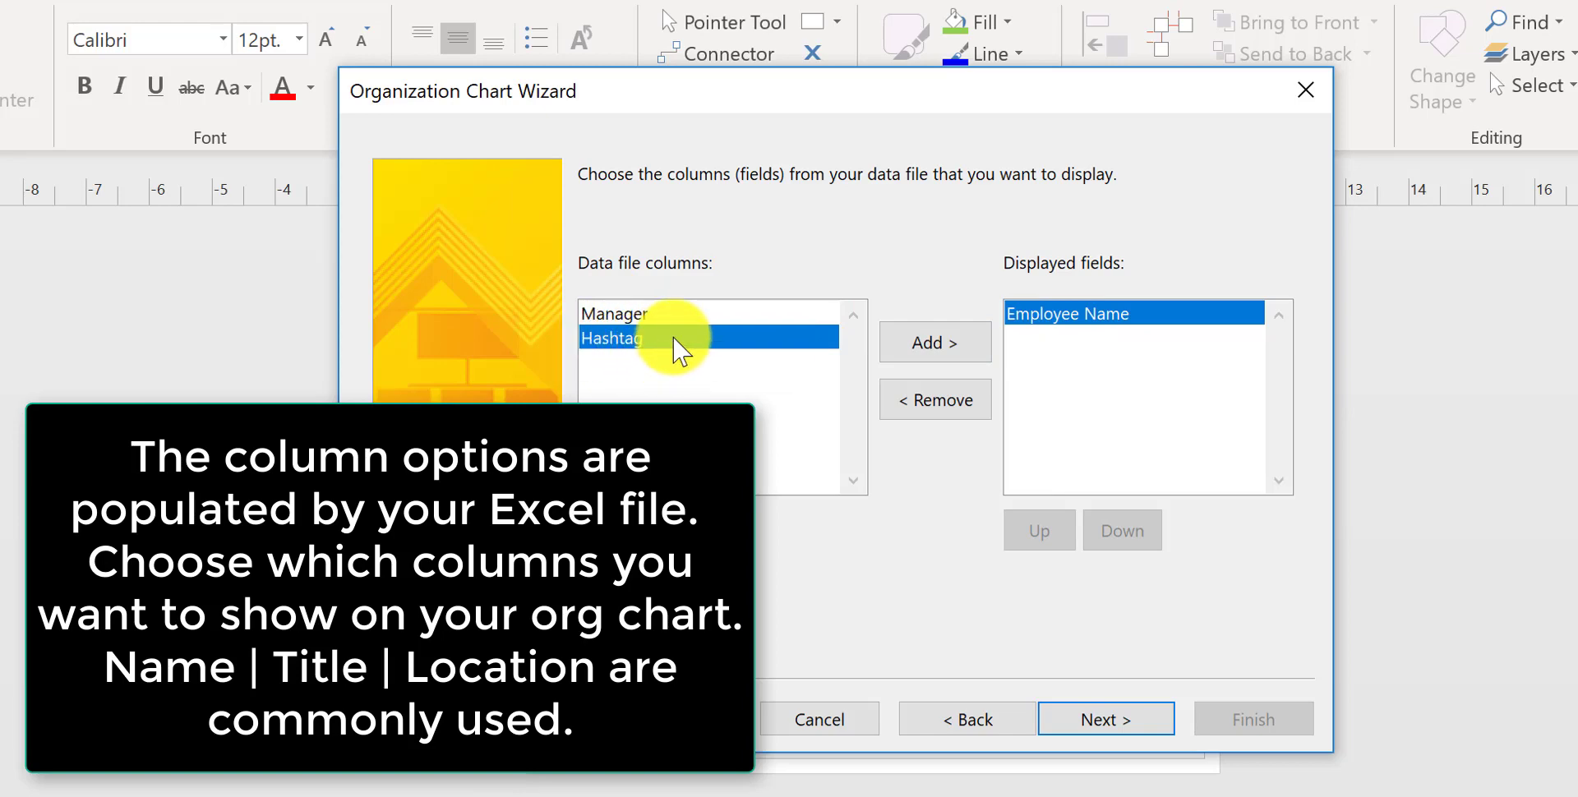
left_click(915, 344)
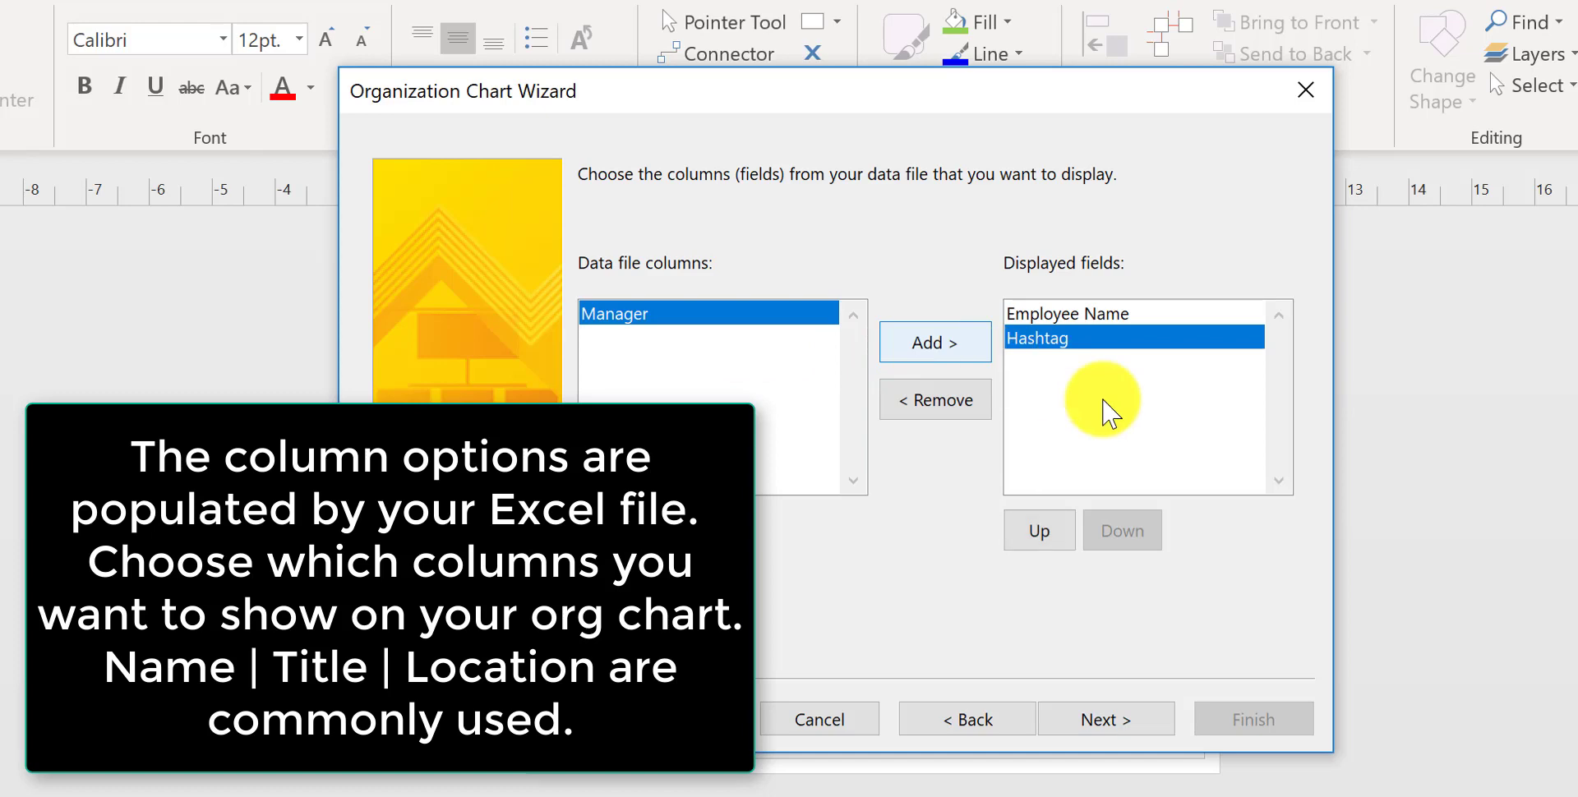
- Choose the EA Advocate folder as the source of employee pictures
left_click(1111, 725)
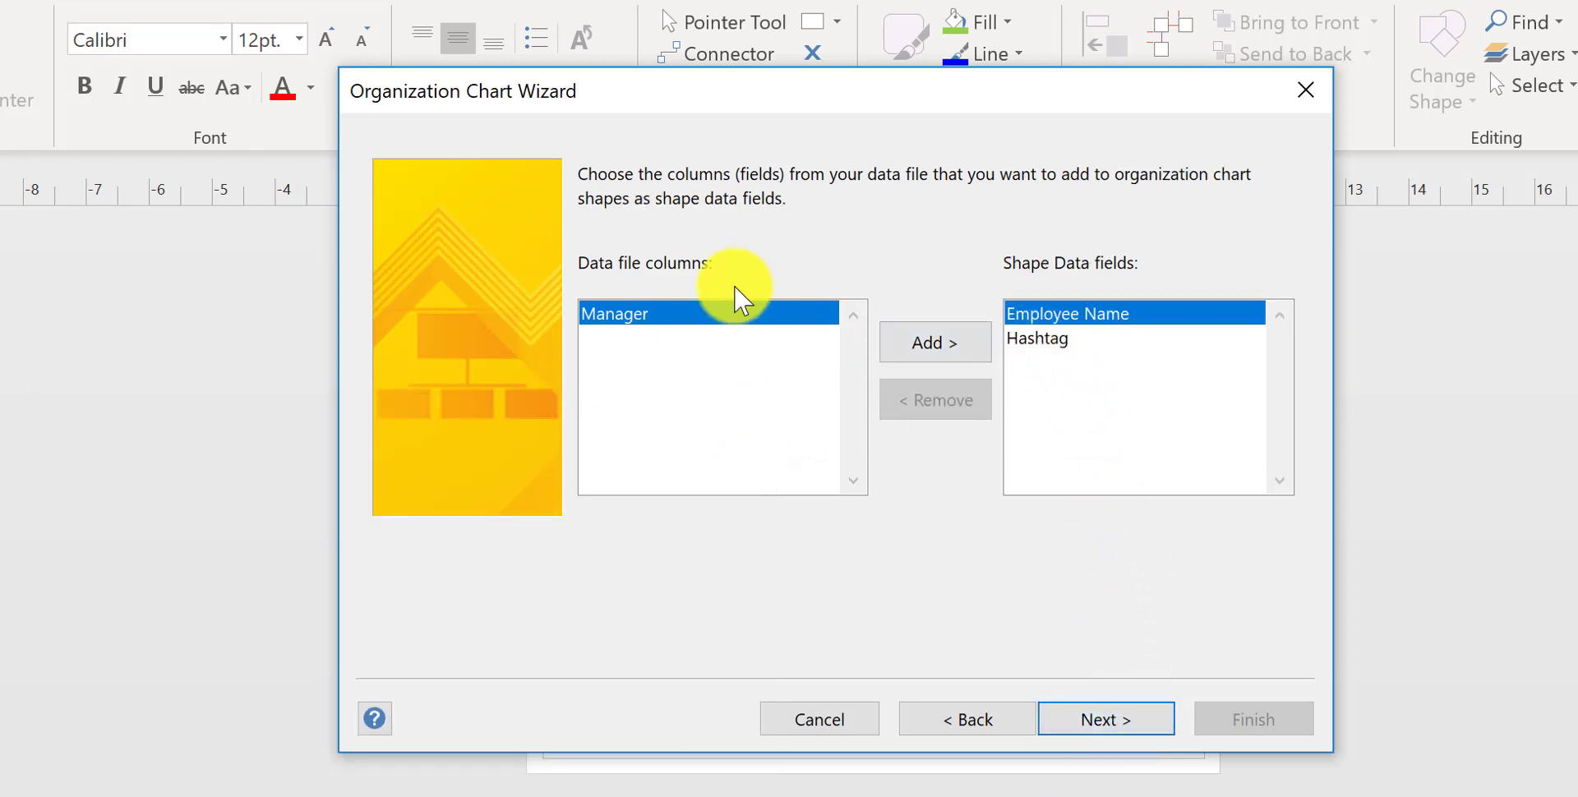
left_click(1125, 732)
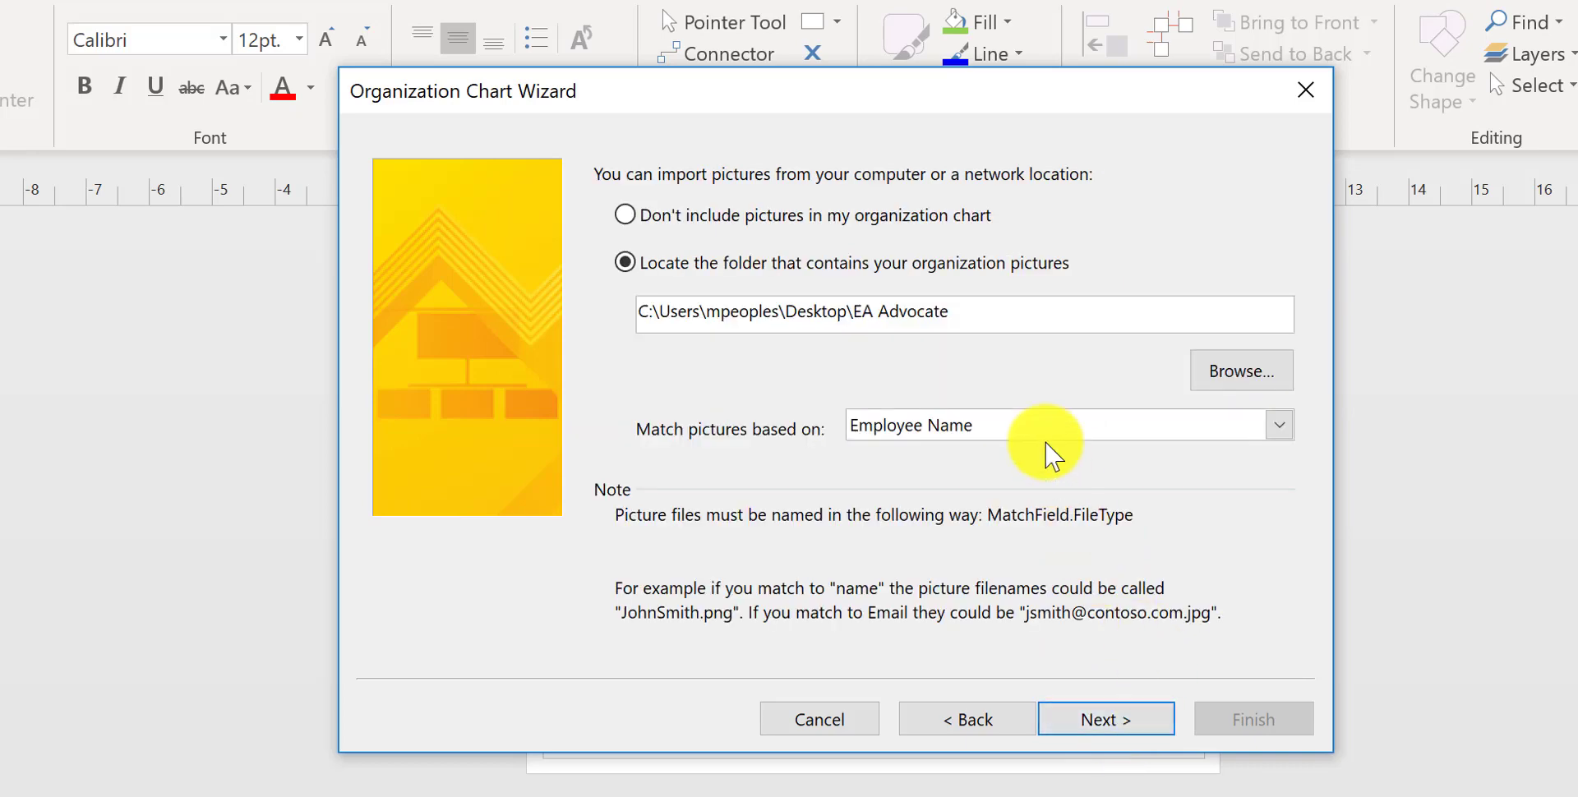
left_click(1208, 377)
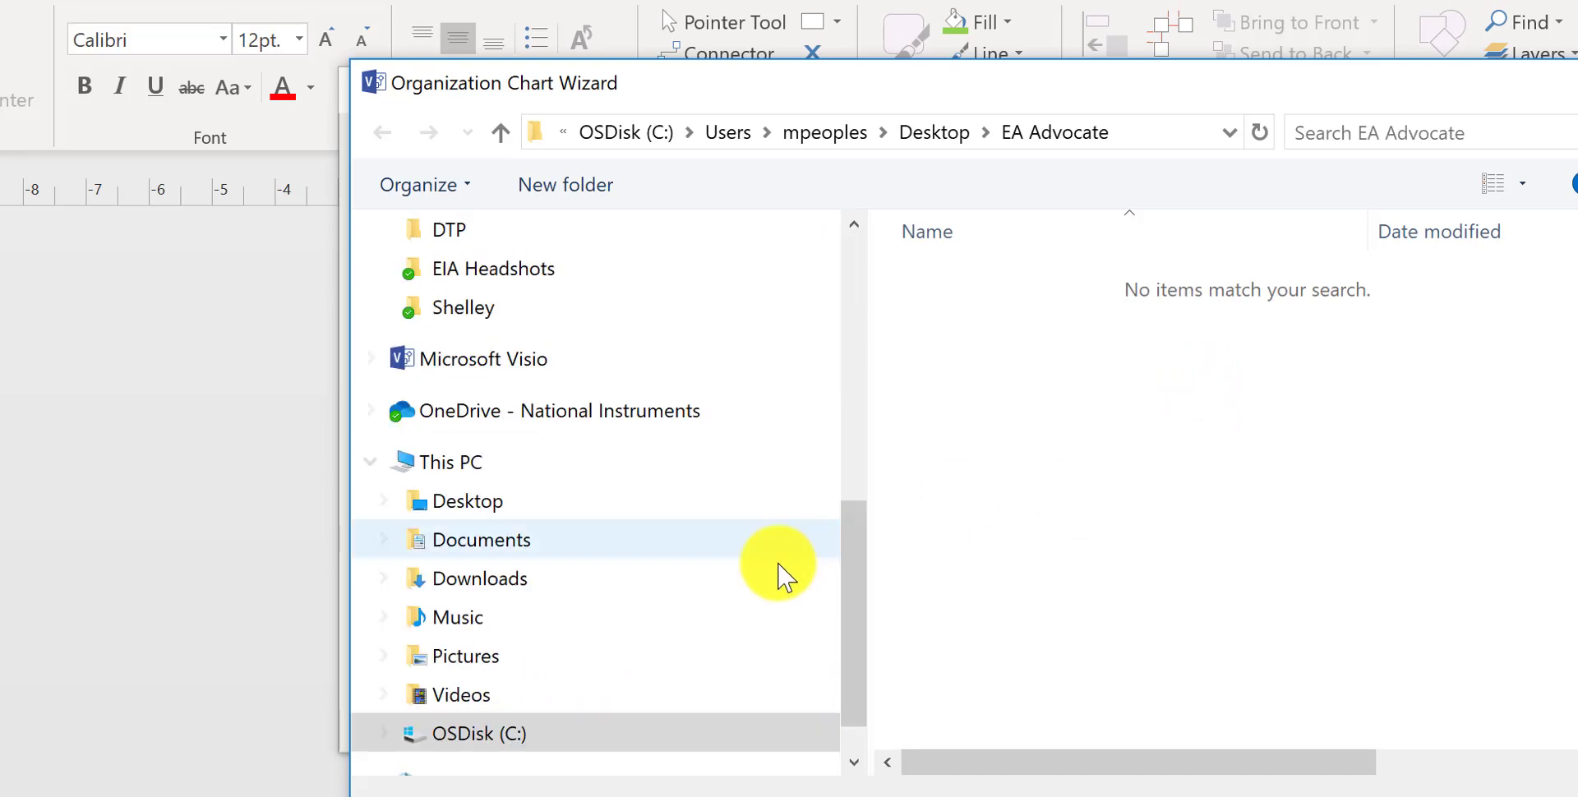
scroll(562, 436, "up", 5)
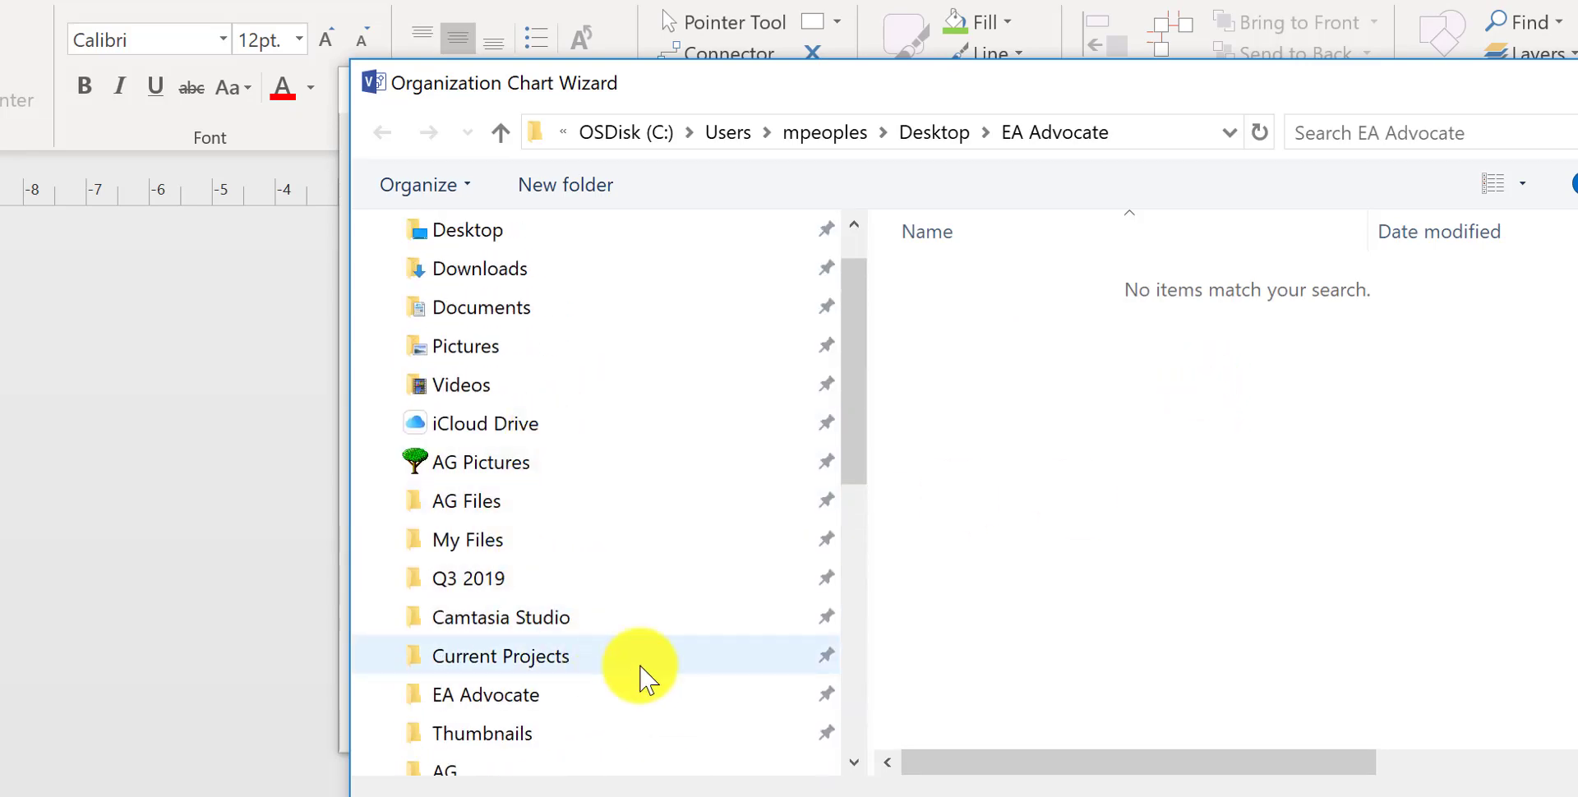
scroll(693, 581, "up", 1)
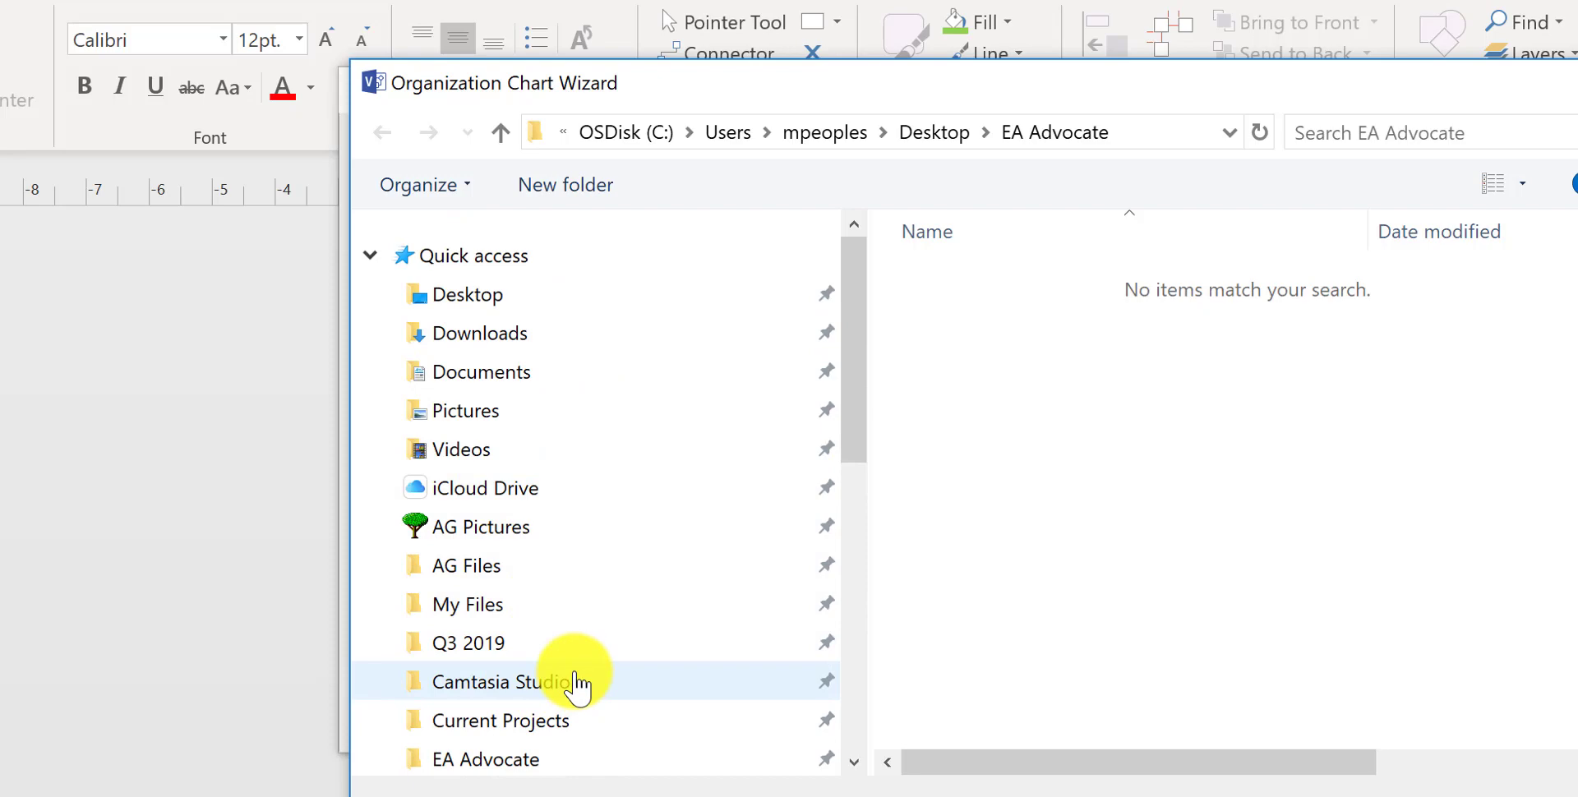
scroll(543, 666, "down", 1)
left_click(461, 654)
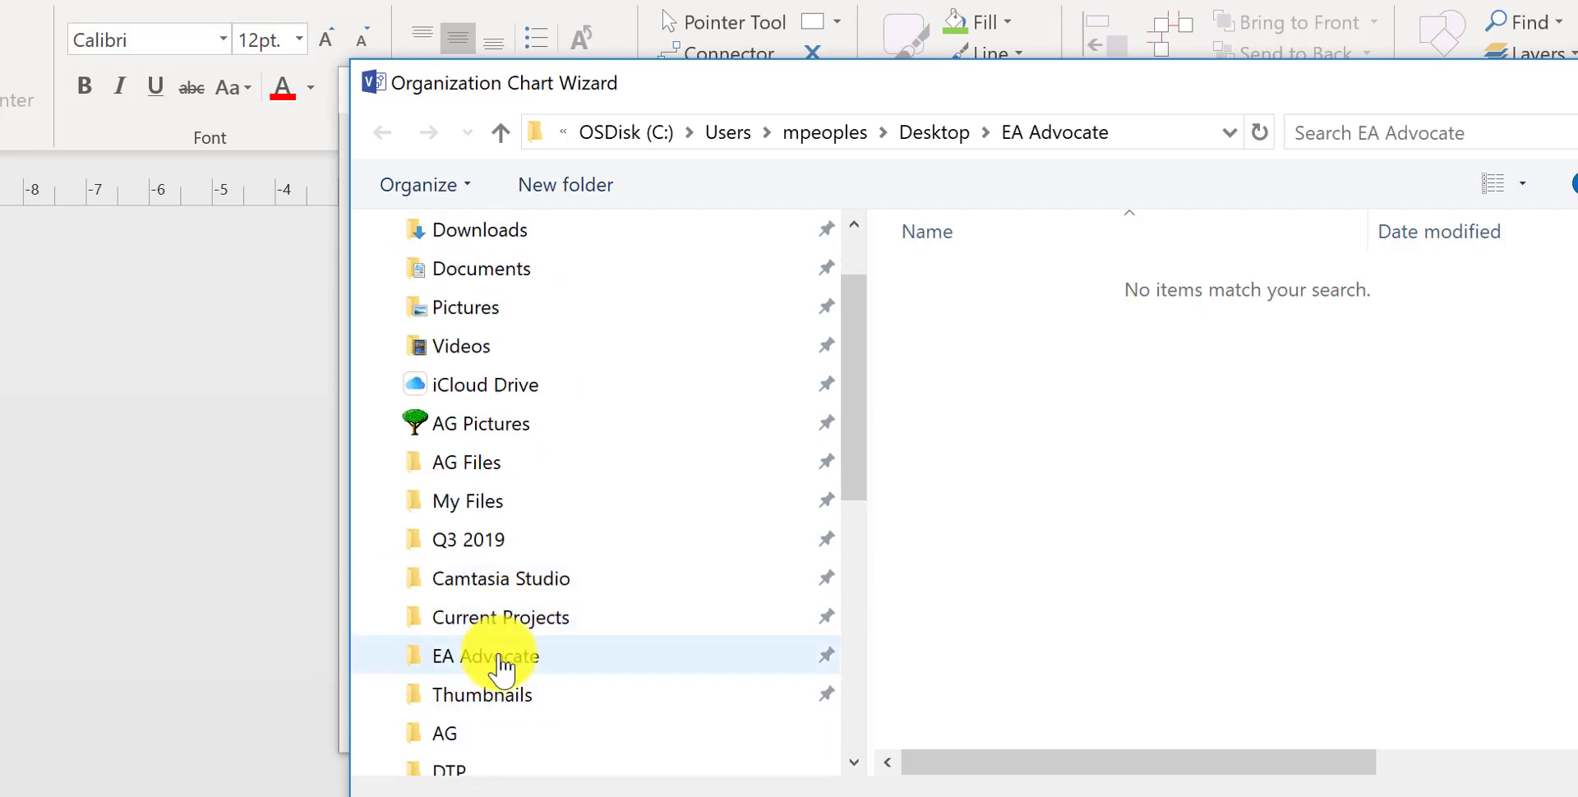
key("Return")
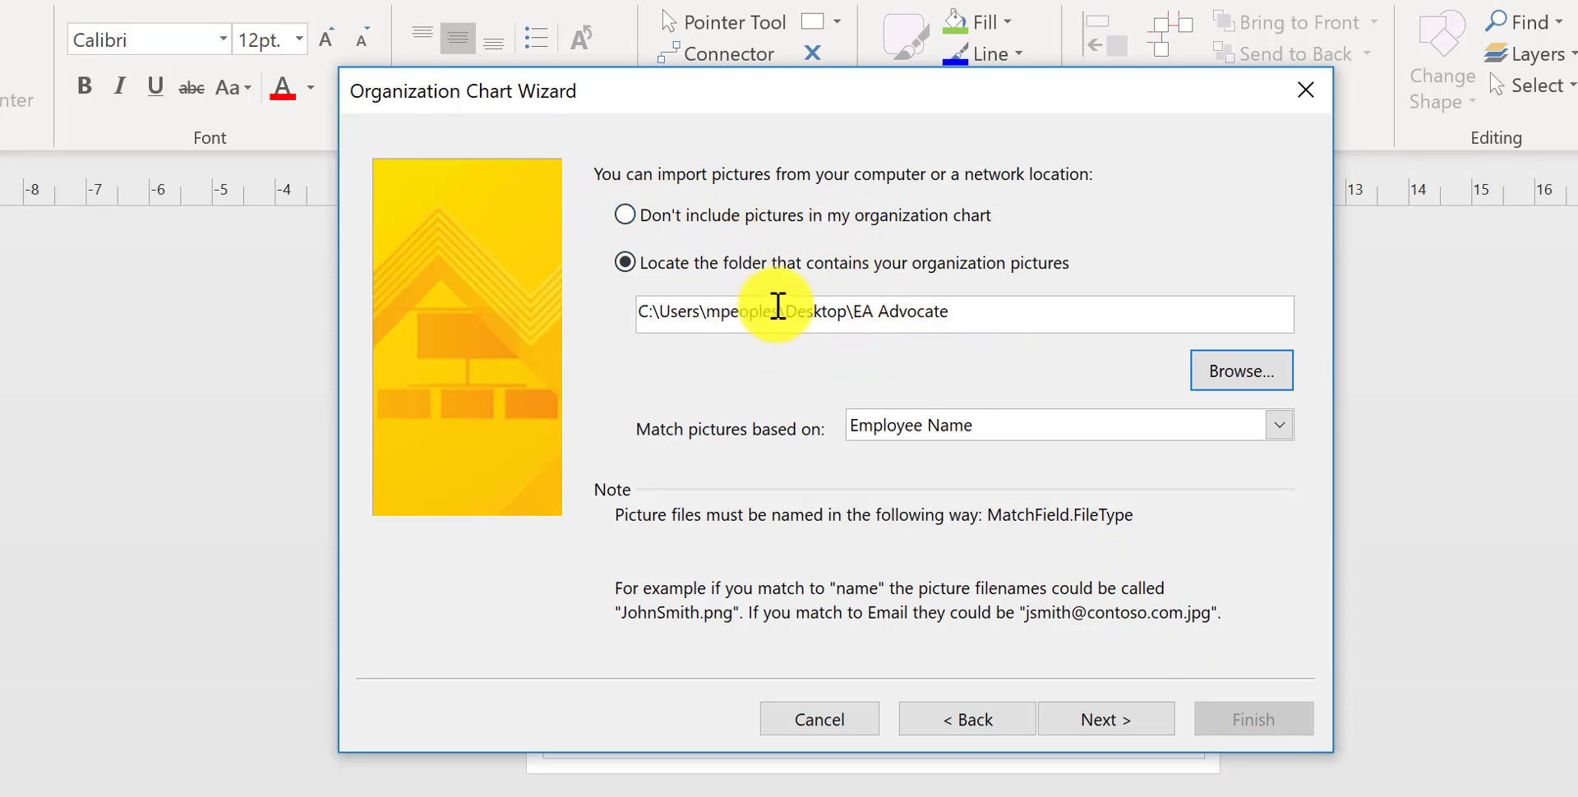
- Match the pictures to people by Employee Name and continue to page-break options
left_click(1143, 425)
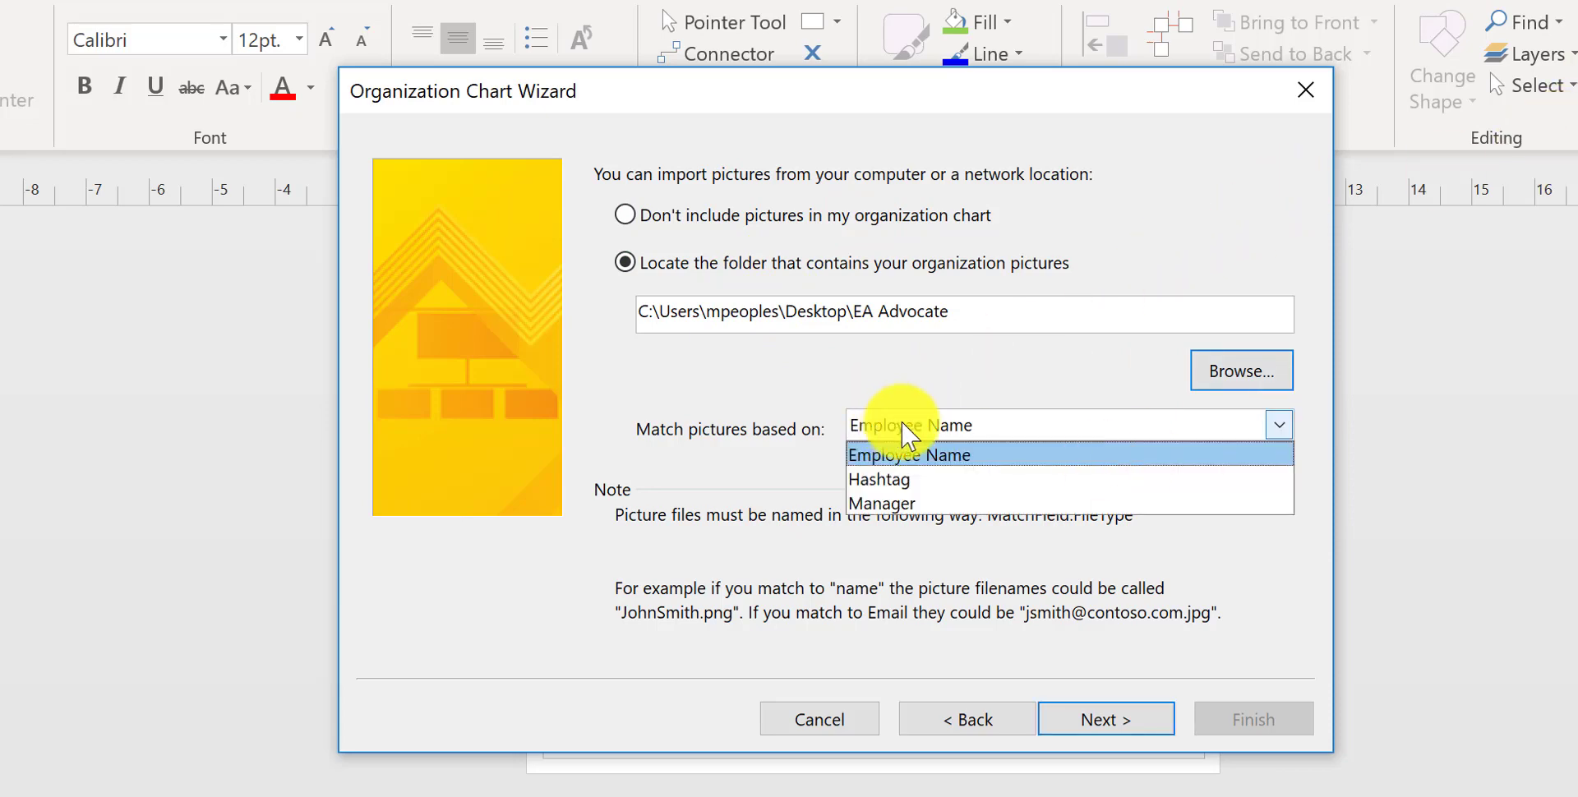
left_click(1019, 457)
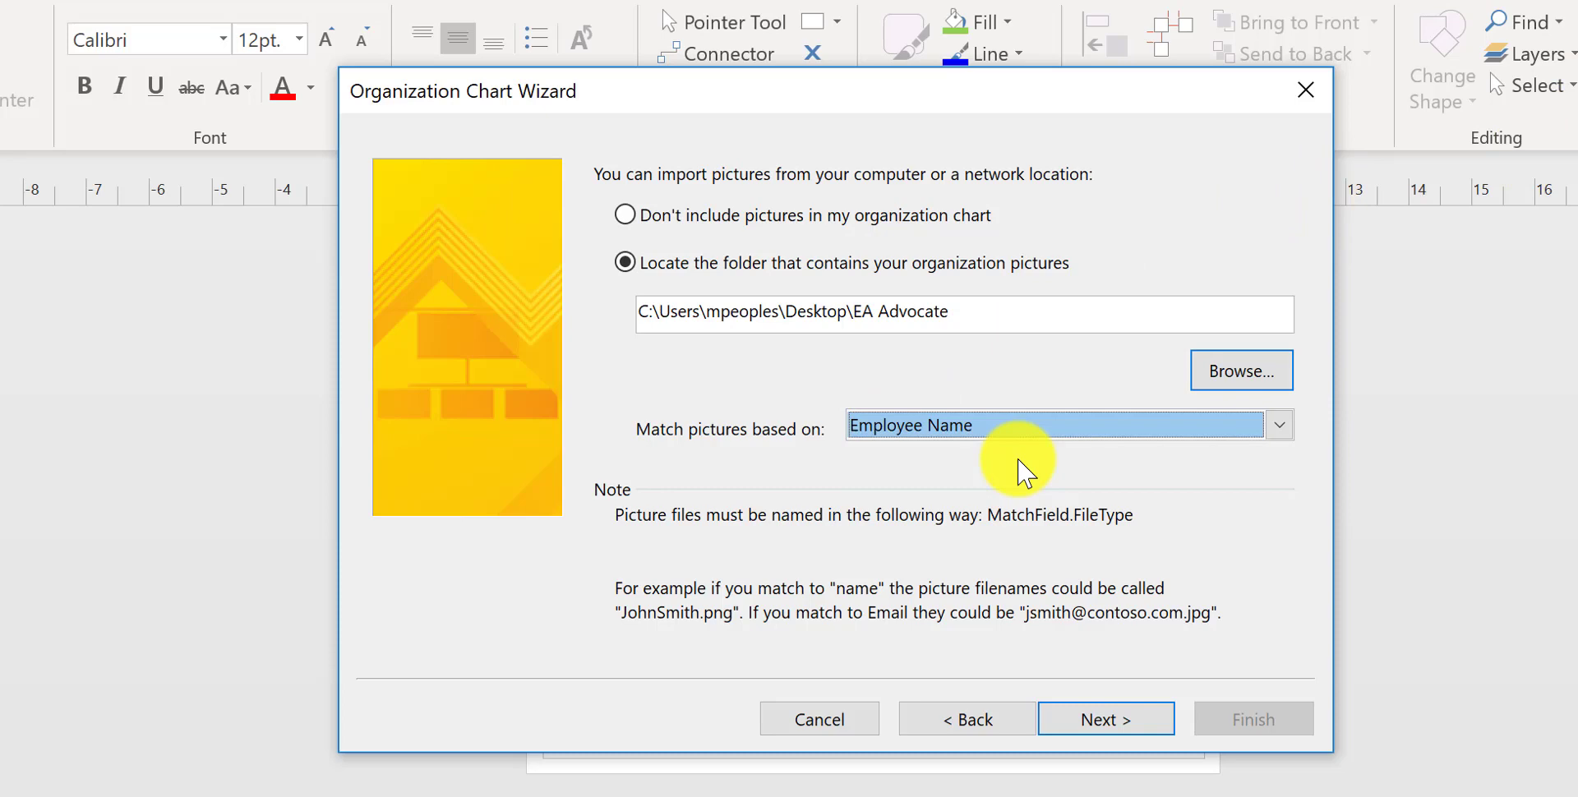
left_click(1102, 722)
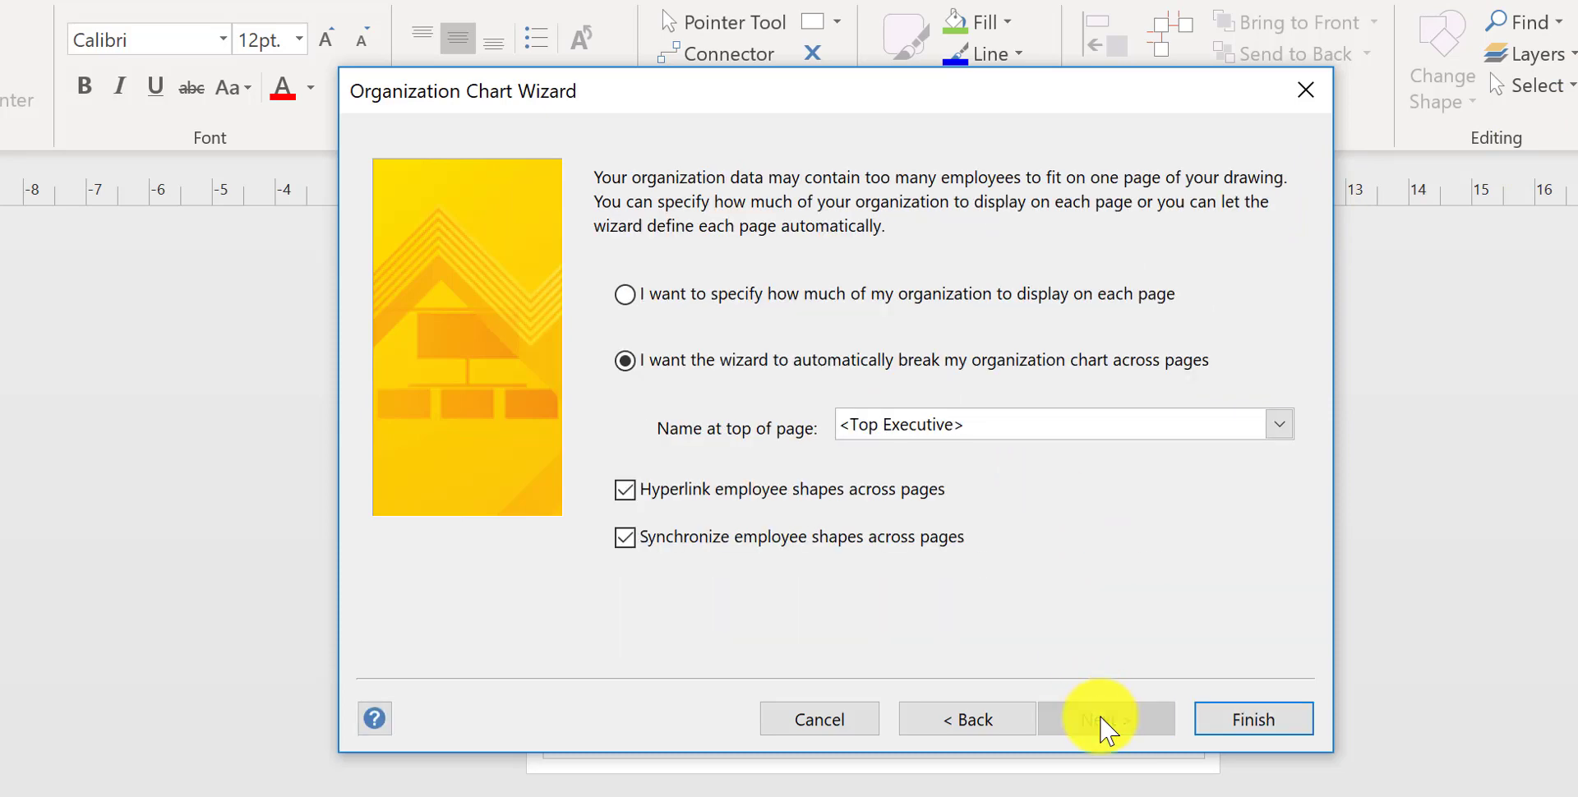
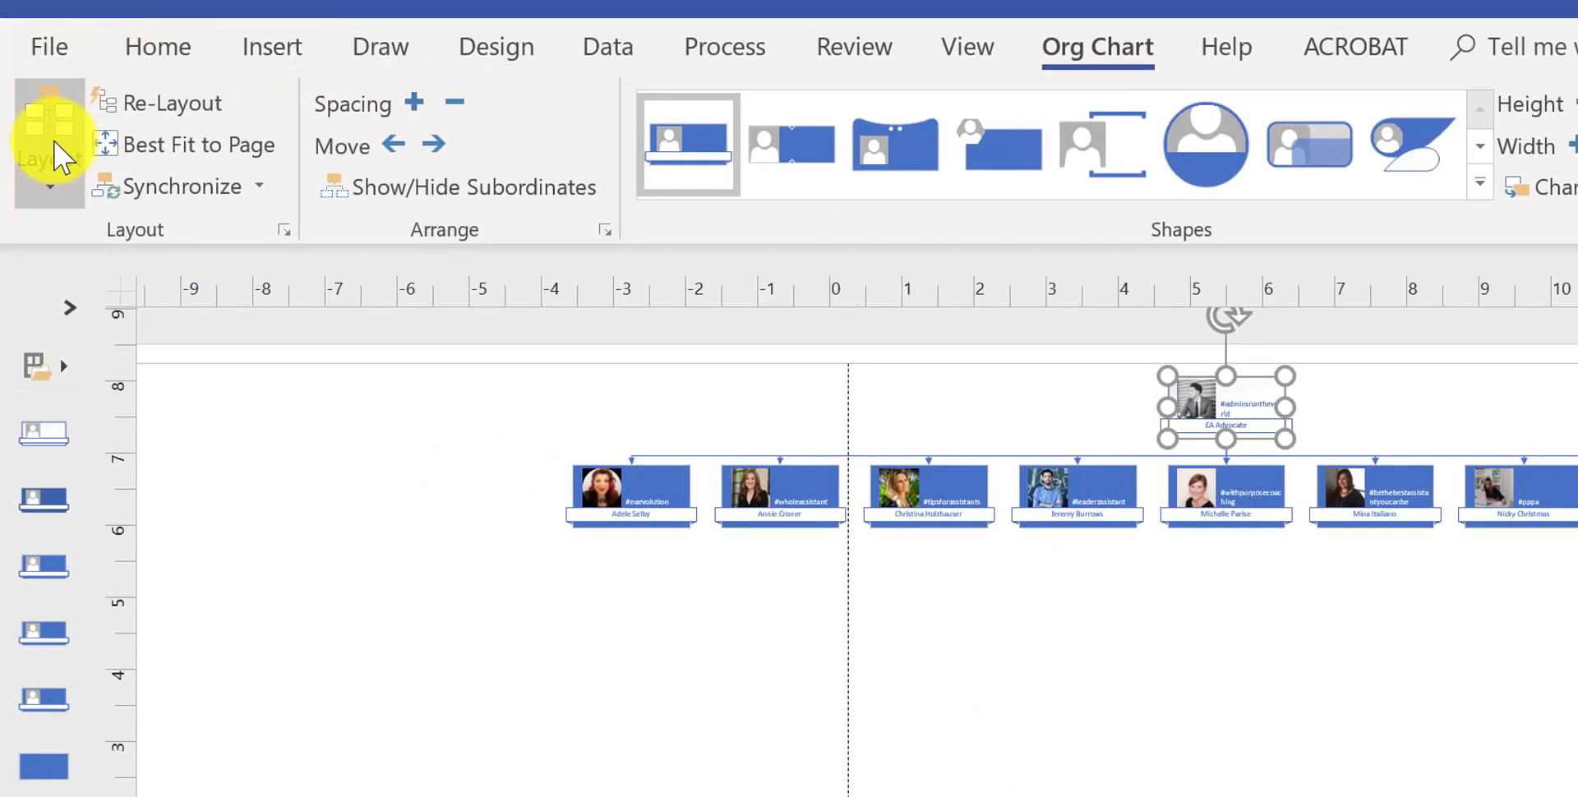
- Switch the org chart to the first Side by Side layout, with the advocates in two columns
left_click(54, 191)
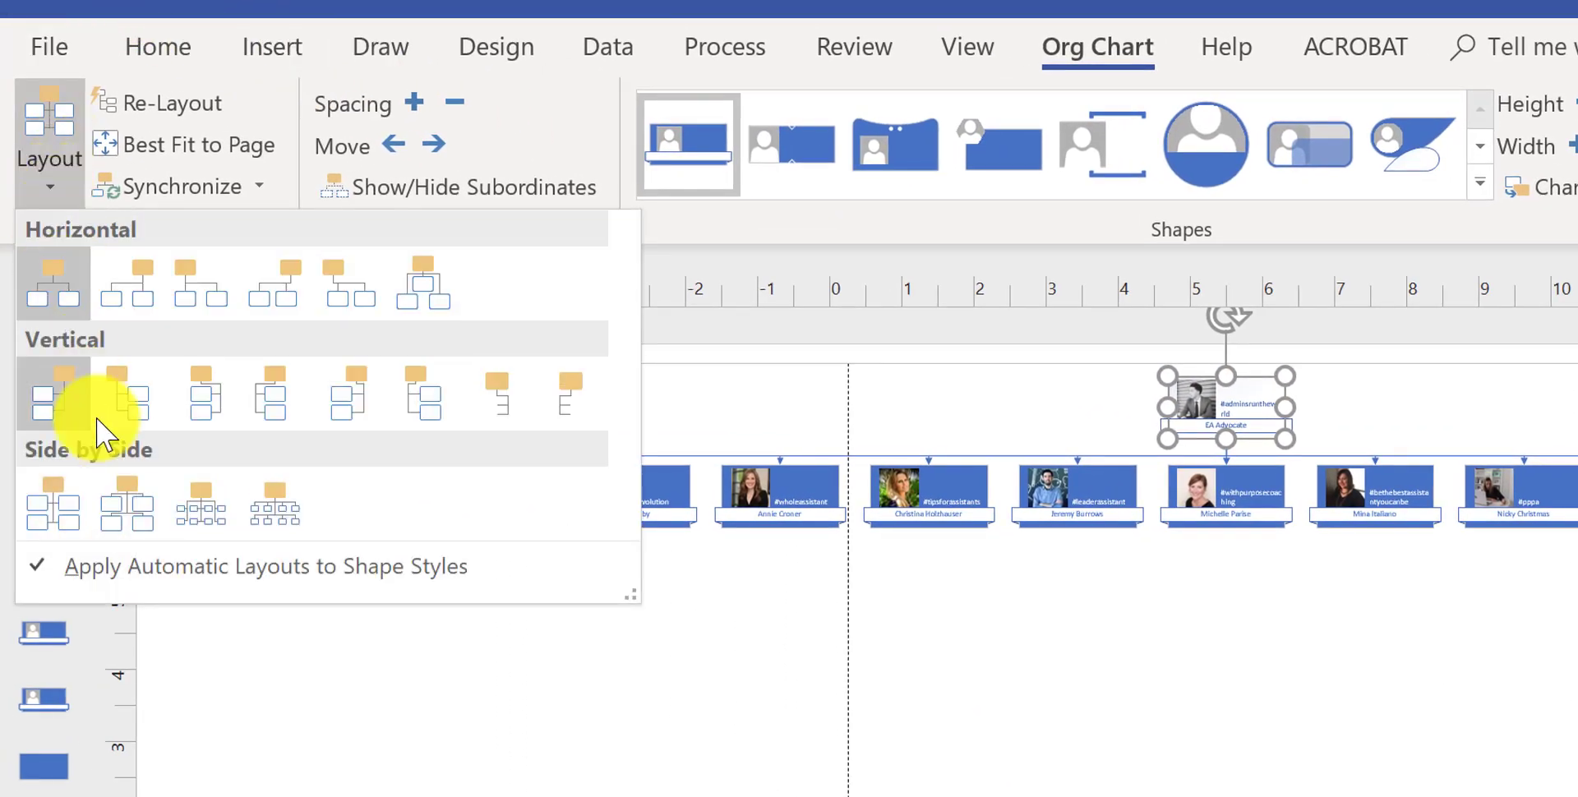
left_click(71, 504)
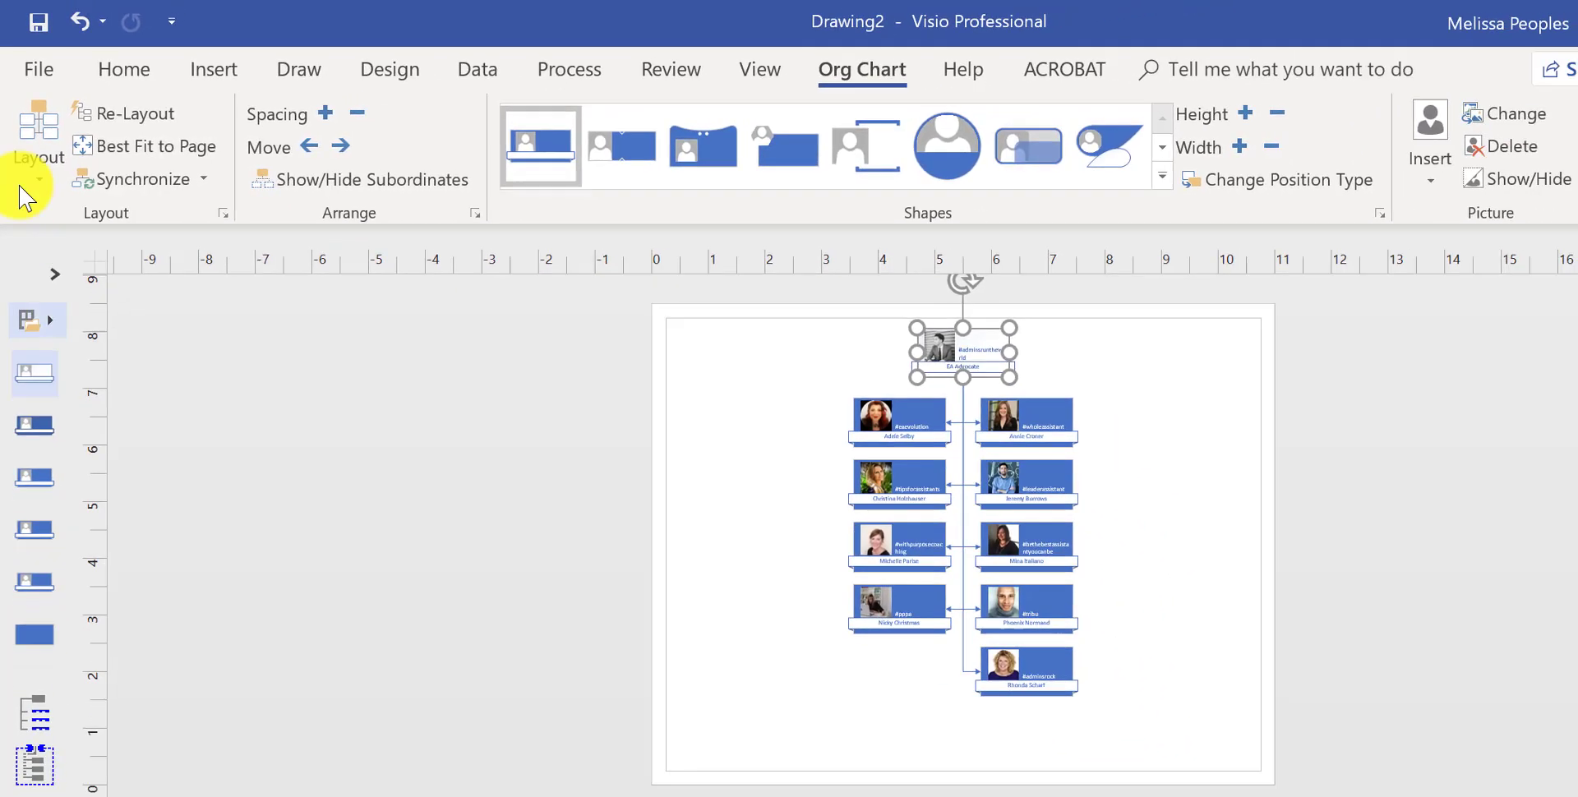
left_click(47, 164)
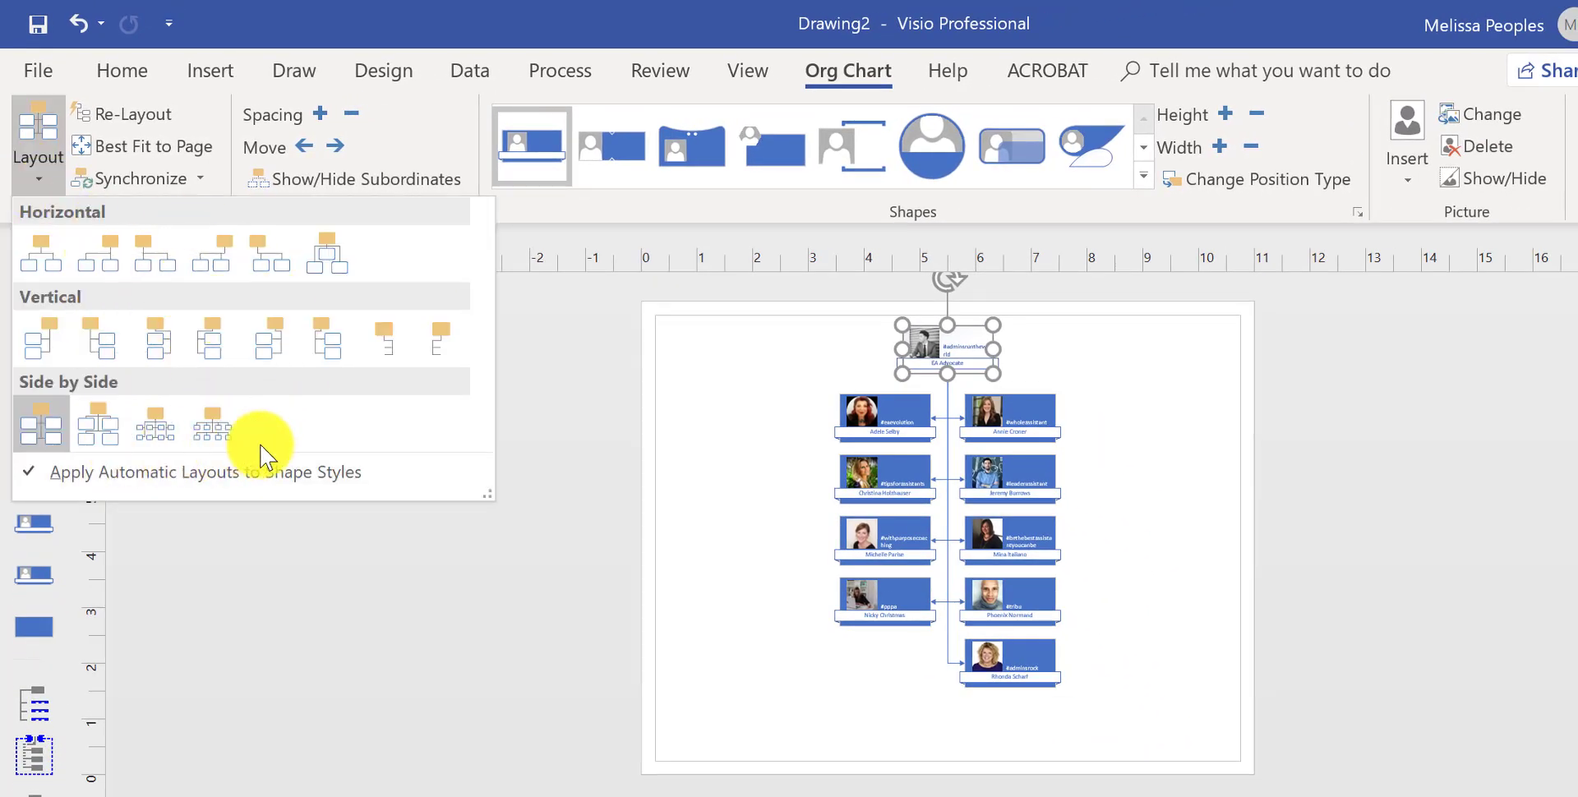
left_click(720, 323)
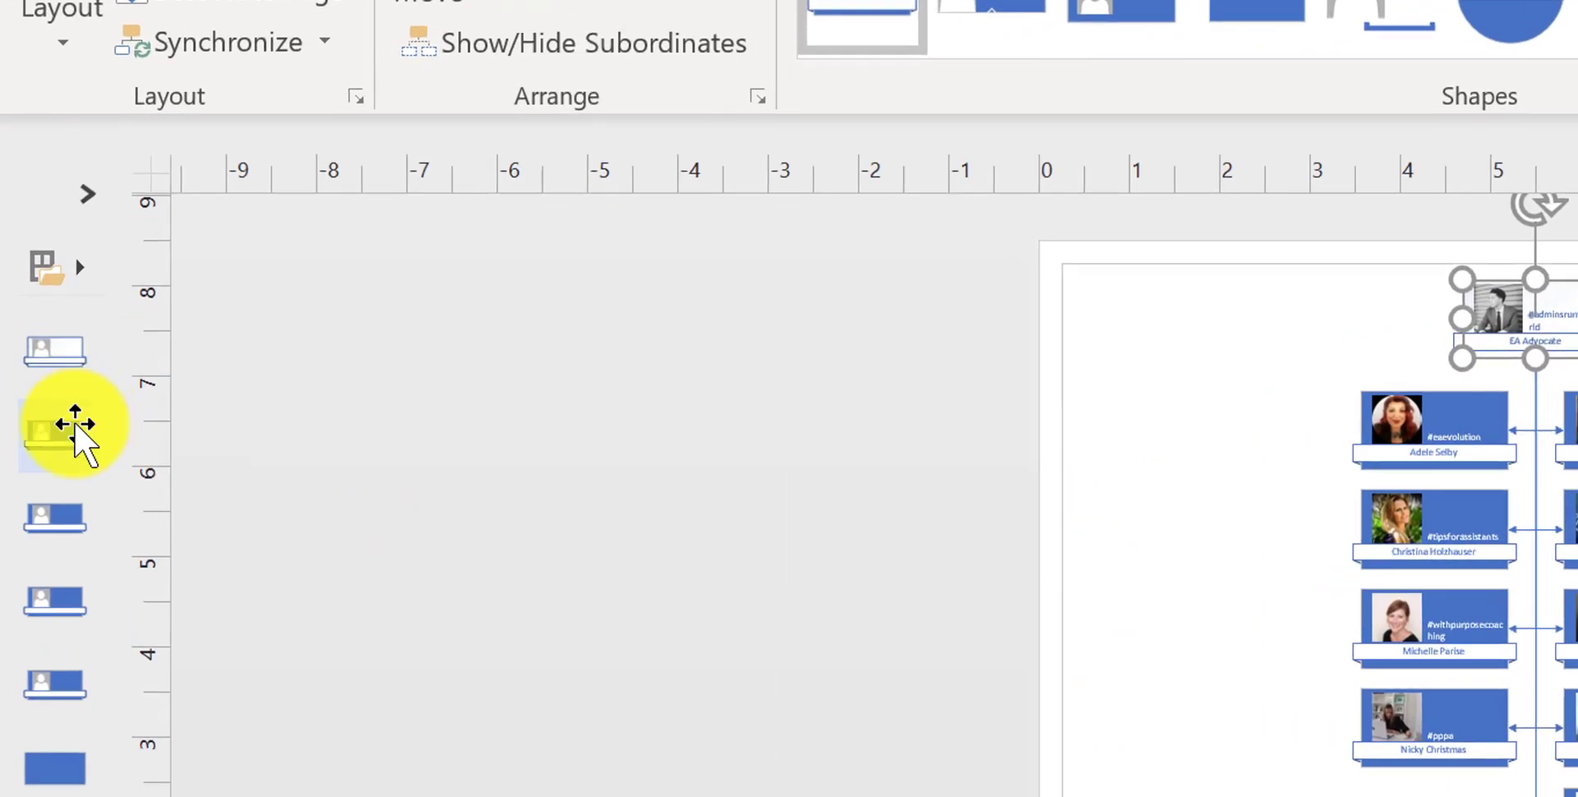
- Drop a new Position shape onto EA Advocate to add a tenth subordinate box
left_click(47, 353)
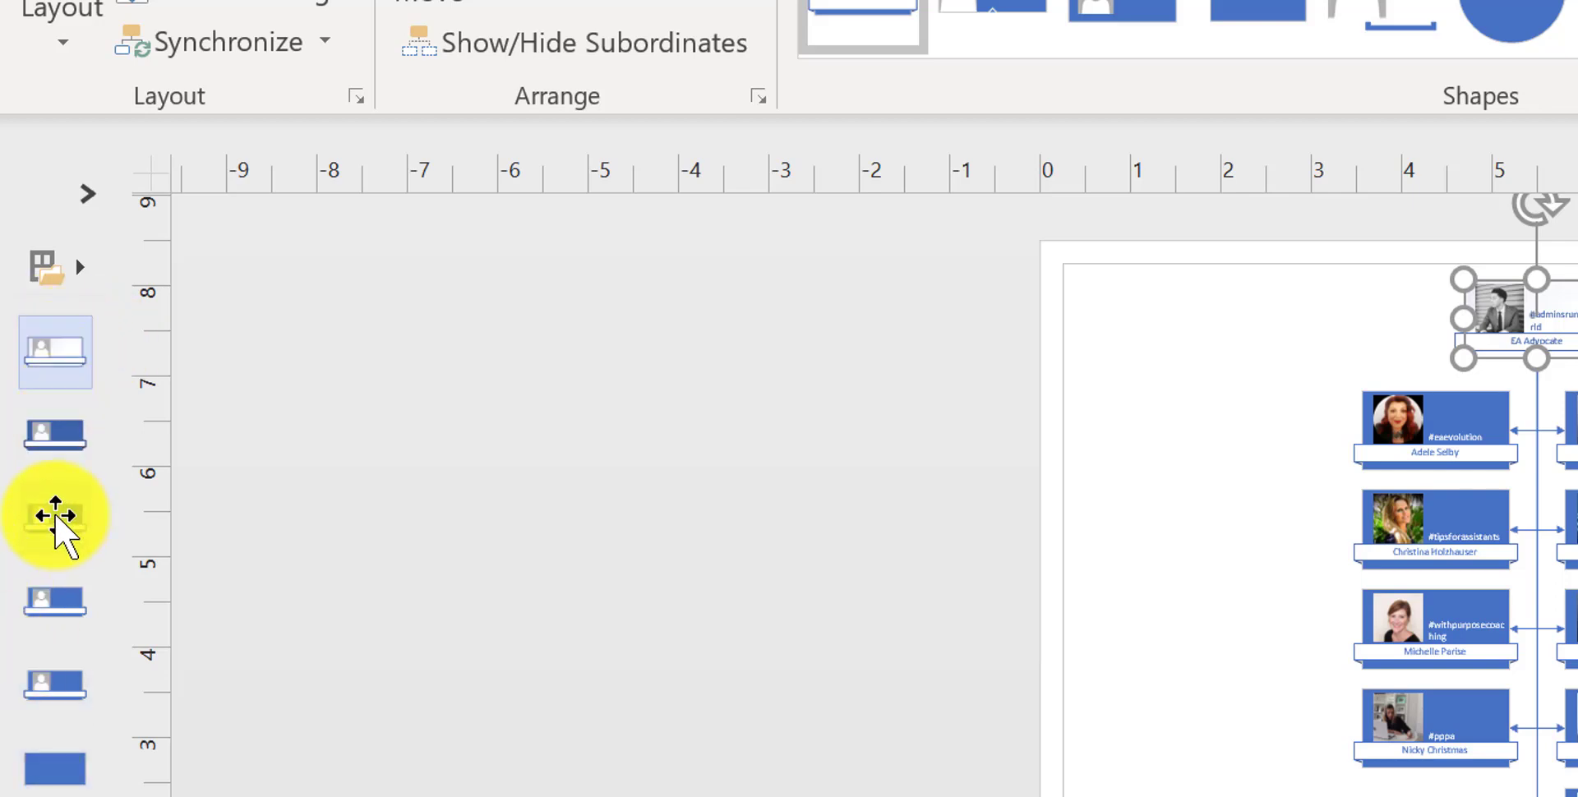
left_click_drag(47, 526, 1577, 335)
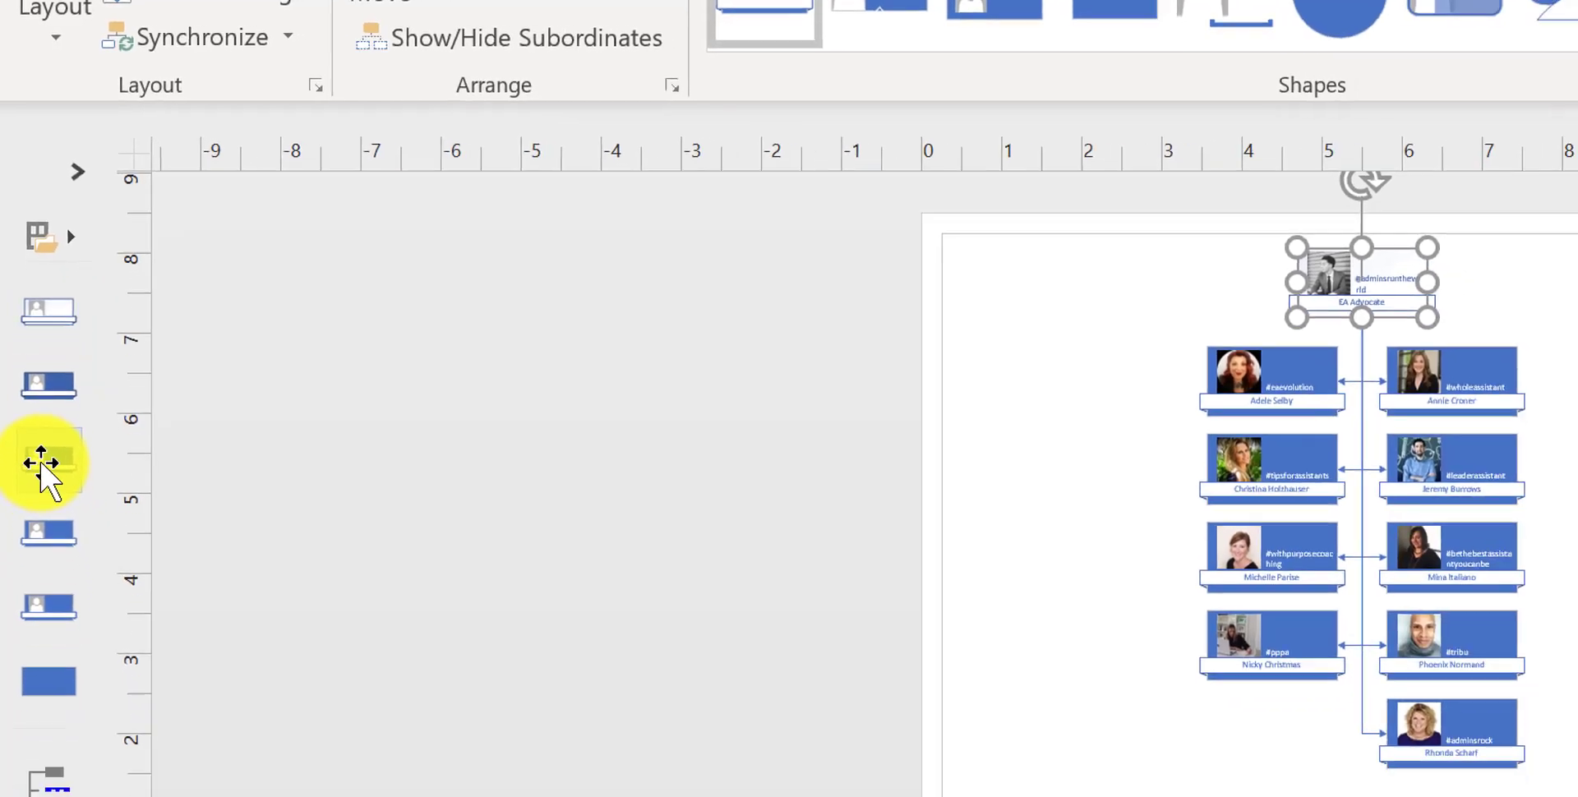
left_click_drag(1218, 247, 1219, 248)
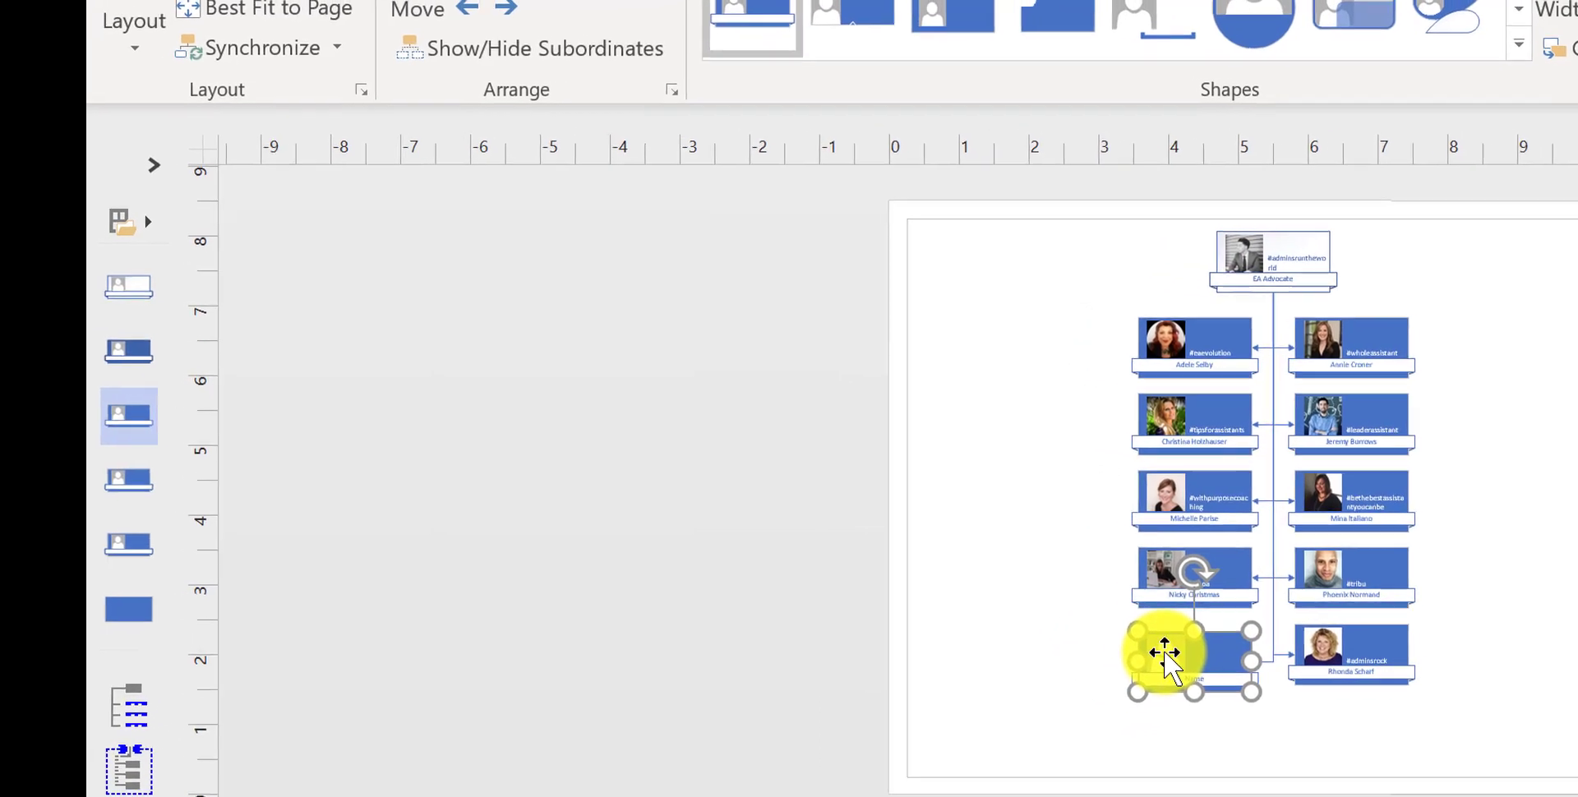
- Replace the new box's placeholder picture with a headshot from the EA Advocate folder
right_click(1083, 629)
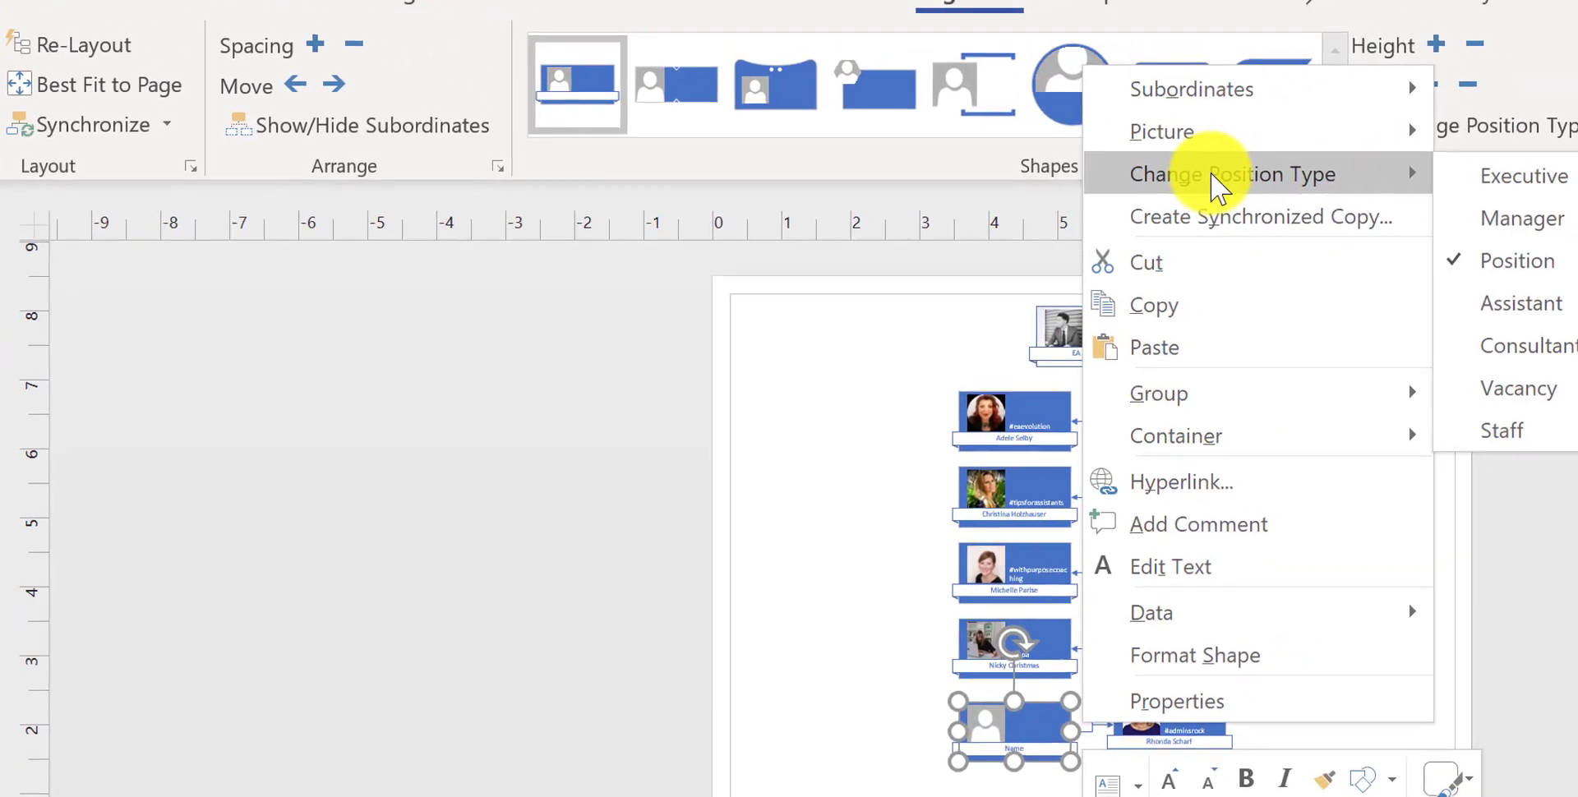
mouse_move(1373, 75)
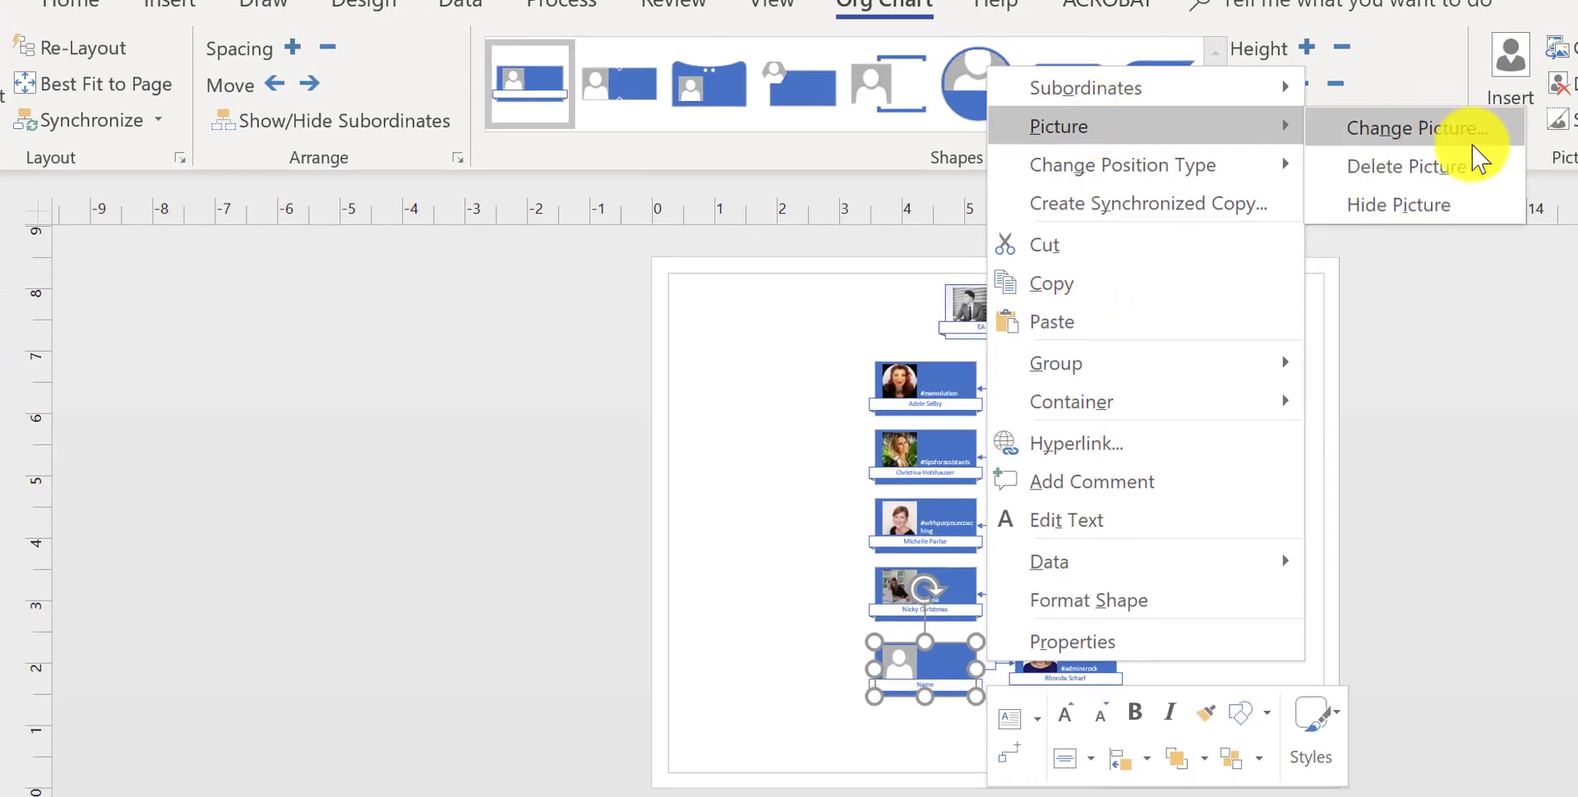
left_click(1468, 138)
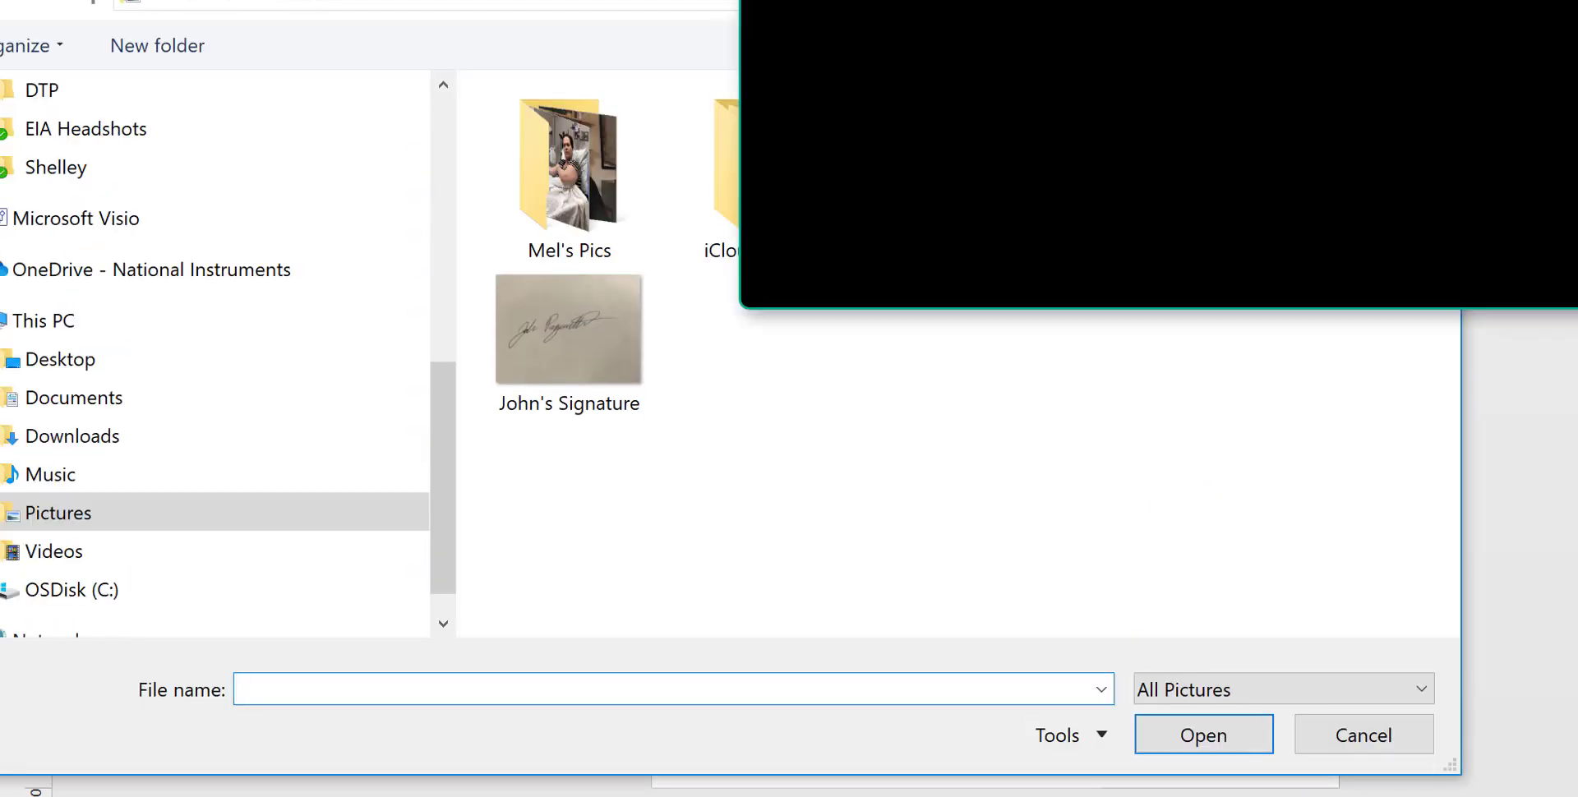
scroll(219, 363, "up", 3)
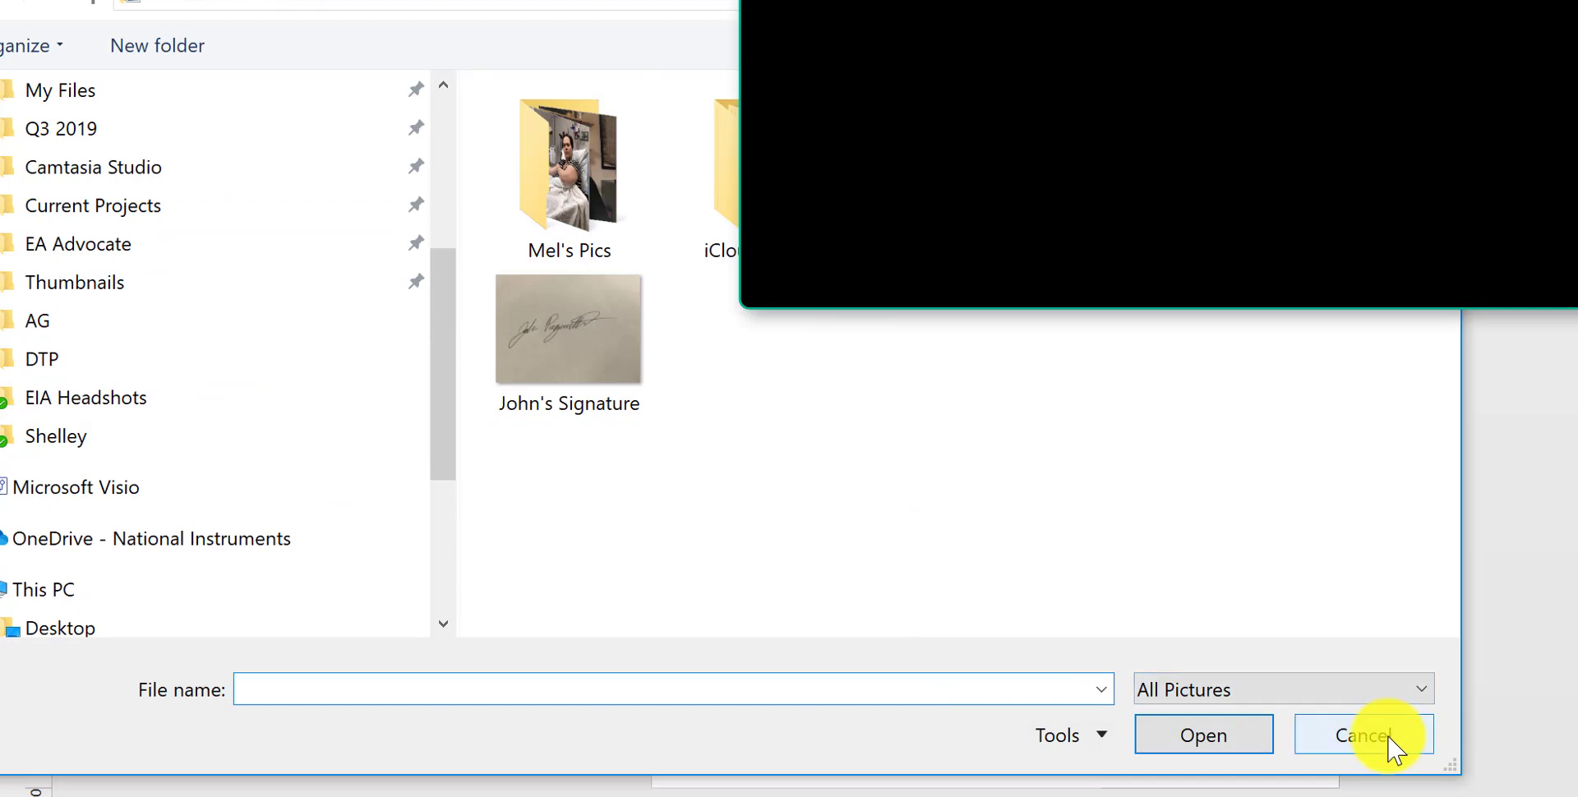
left_click(83, 250)
left_click(546, 387)
left_click(1198, 736)
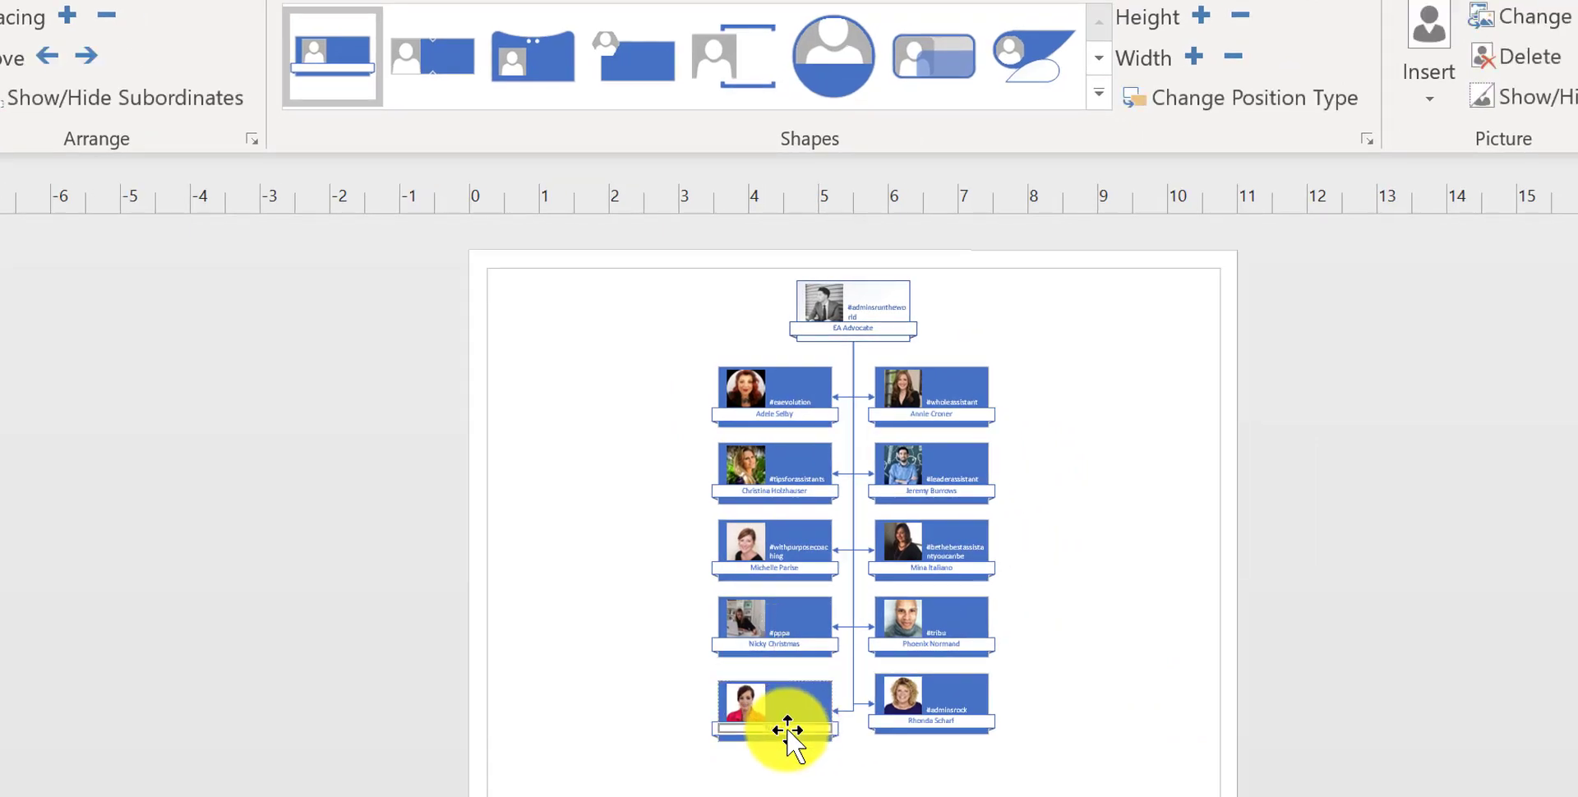
- Label the new box with the advocate's name and the hashtag #admingurus
double_click(788, 730)
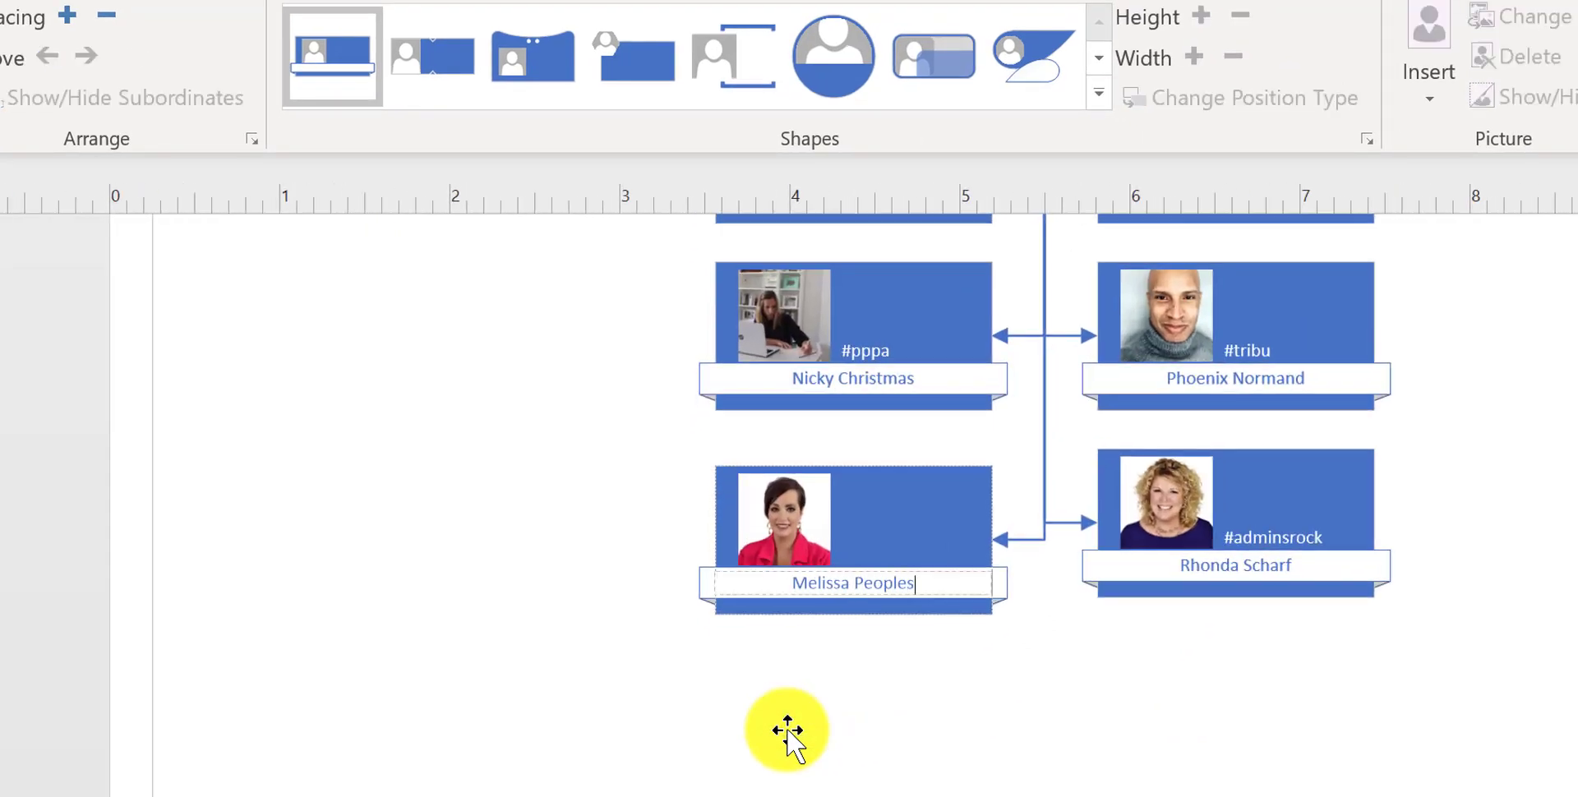
left_click(945, 723)
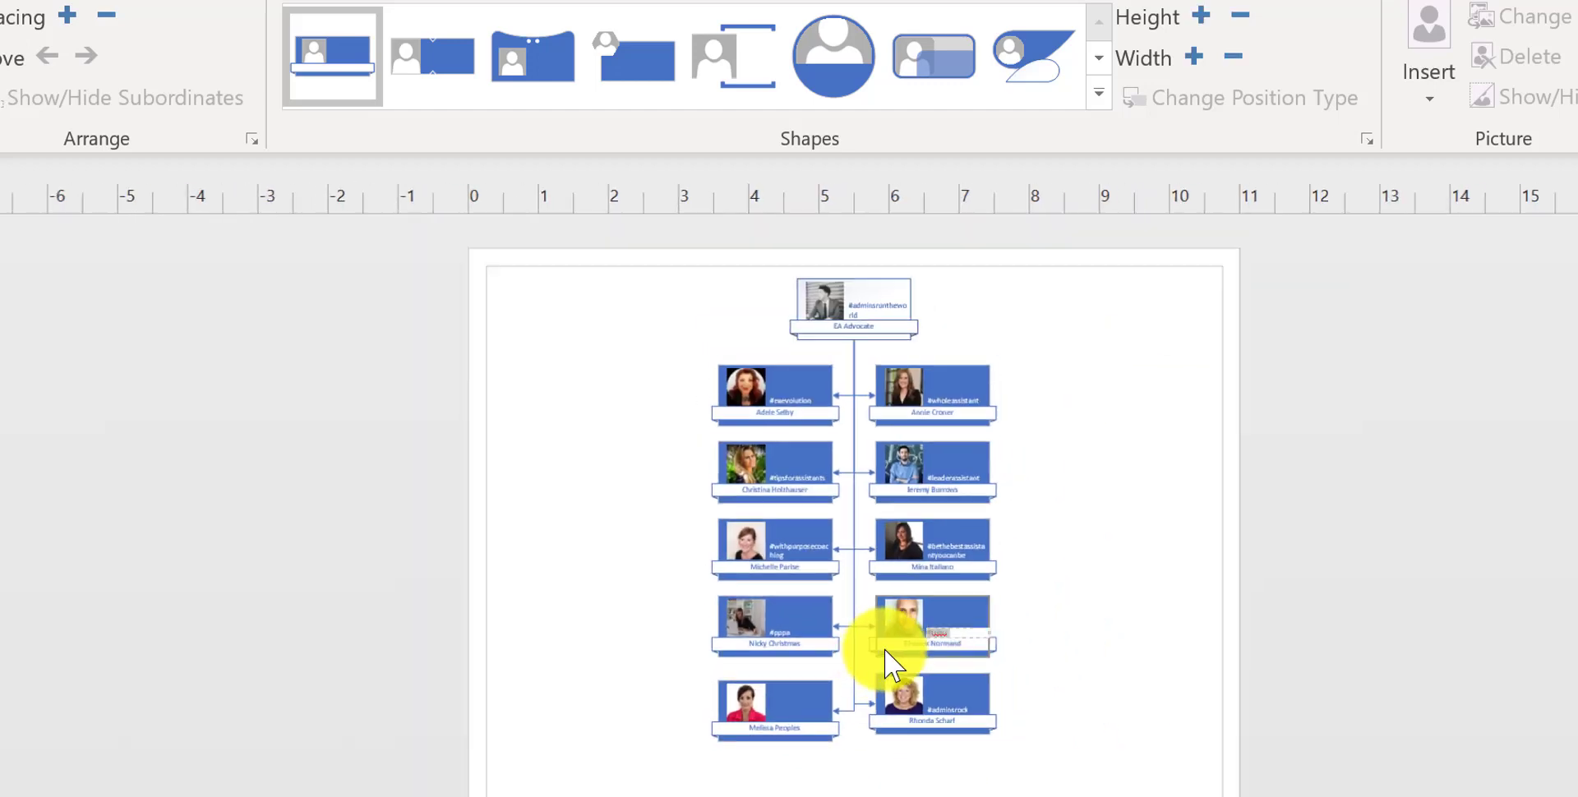
double_click(888, 656)
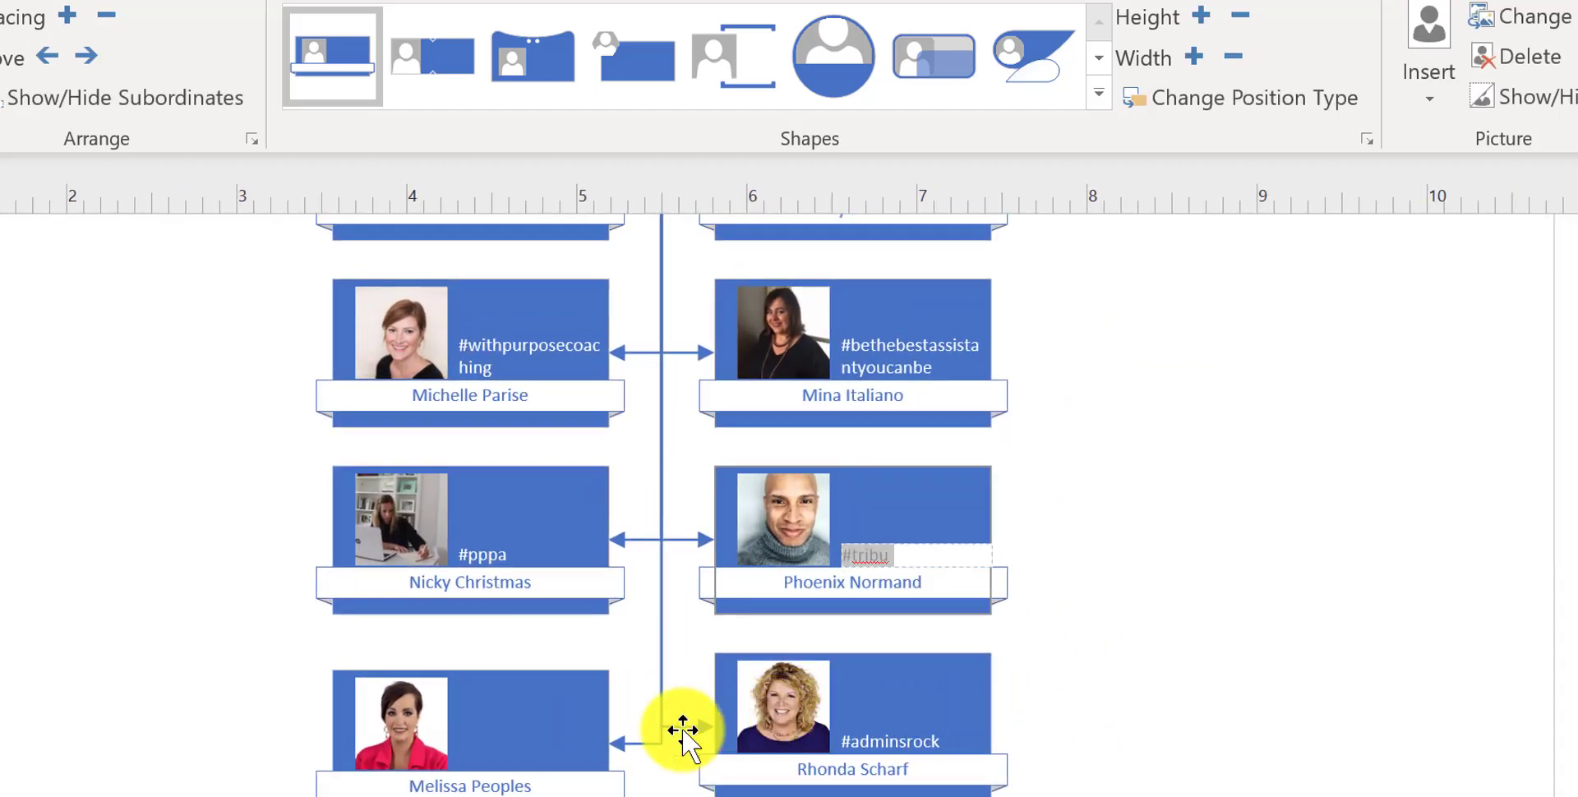
left_click(521, 746)
double_click(519, 751)
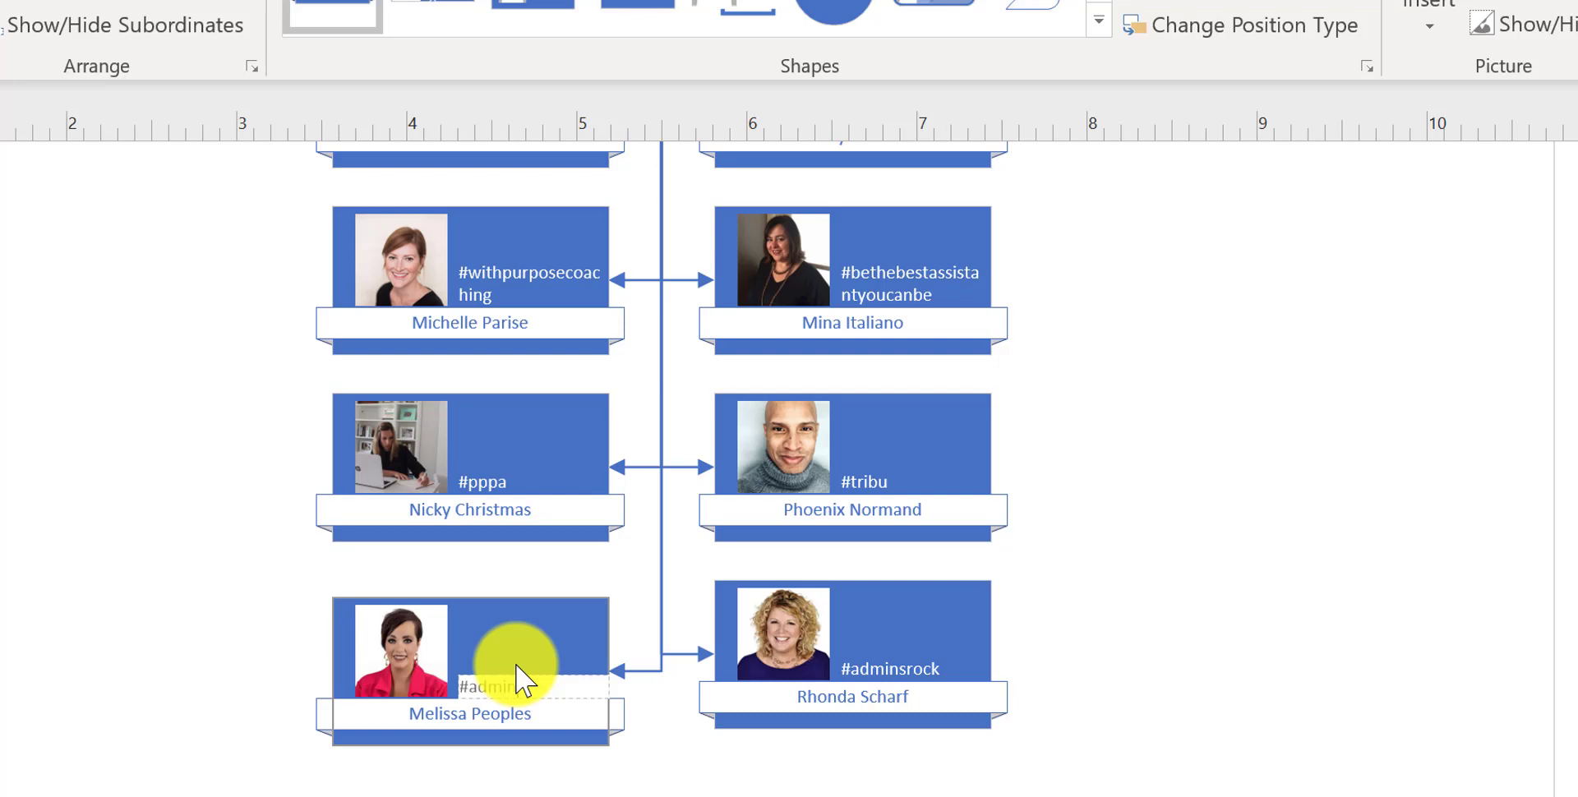
left_click(1066, 570)
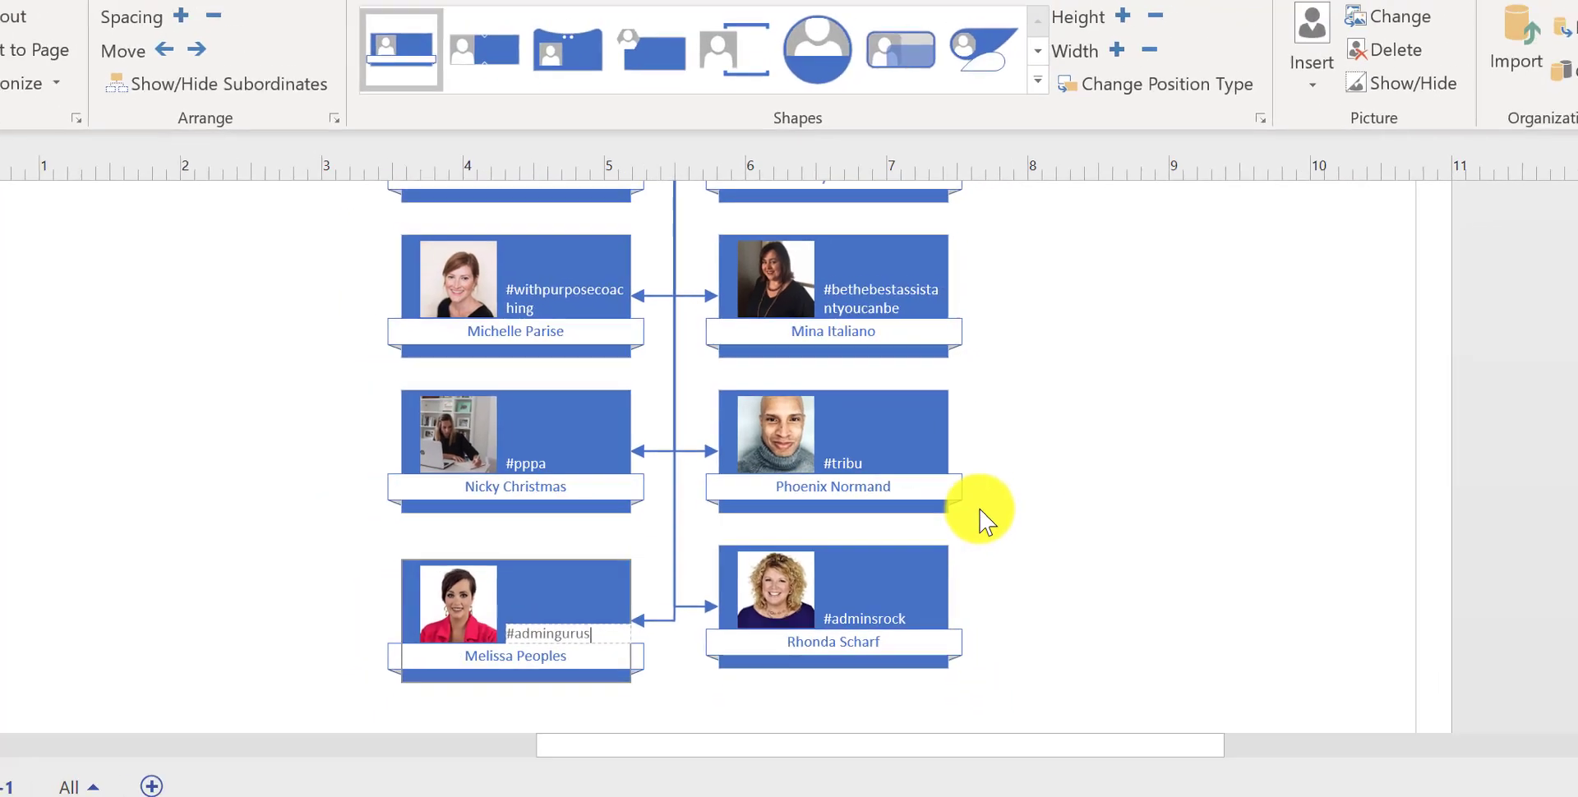
- Clear the hashtag text from the top EA Advocate box
scroll(1085, 490, "up", 5)
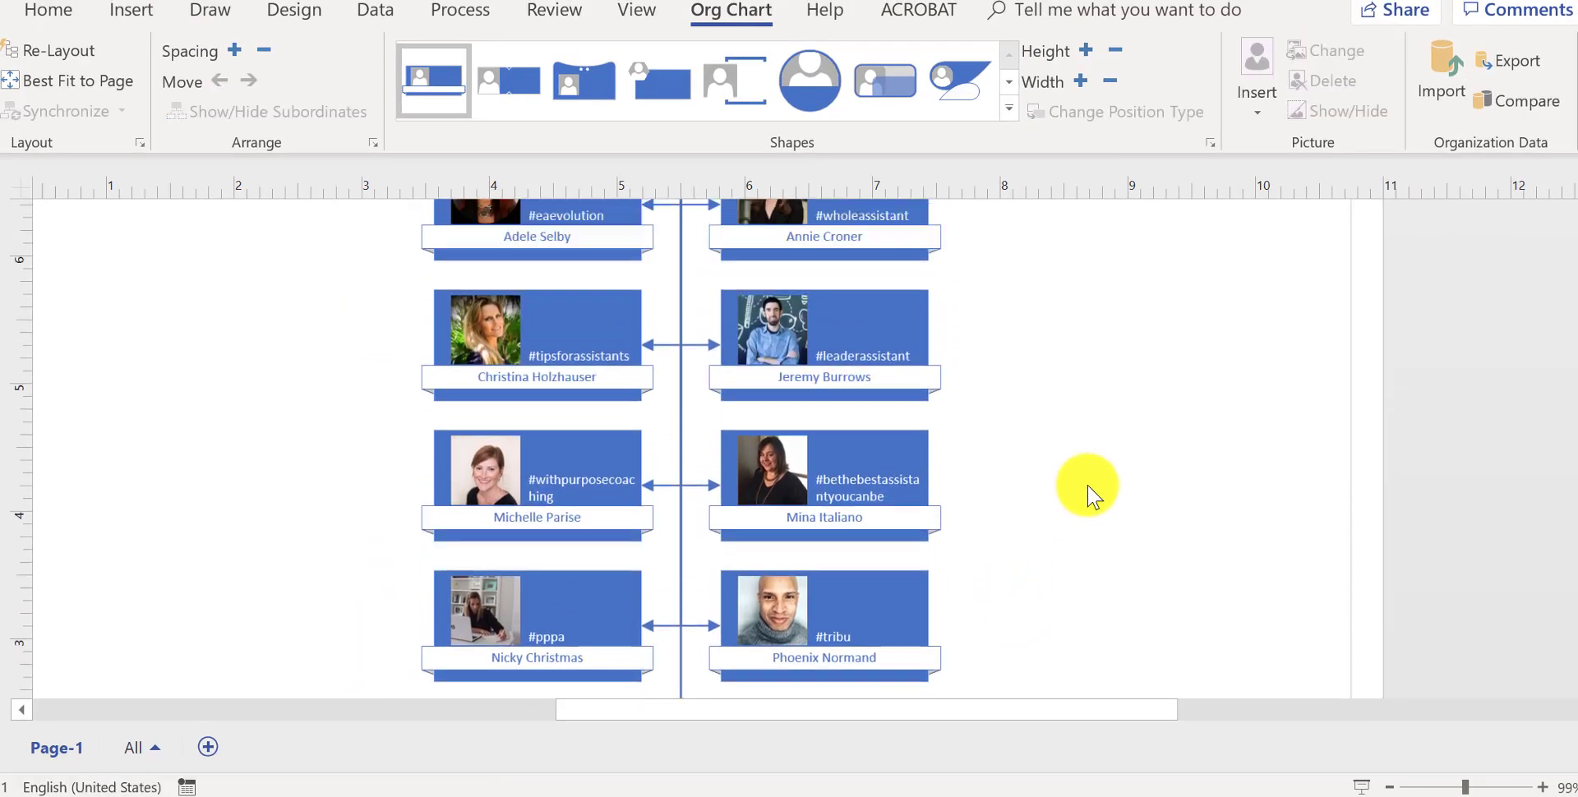
scroll(1088, 489, "up", 6)
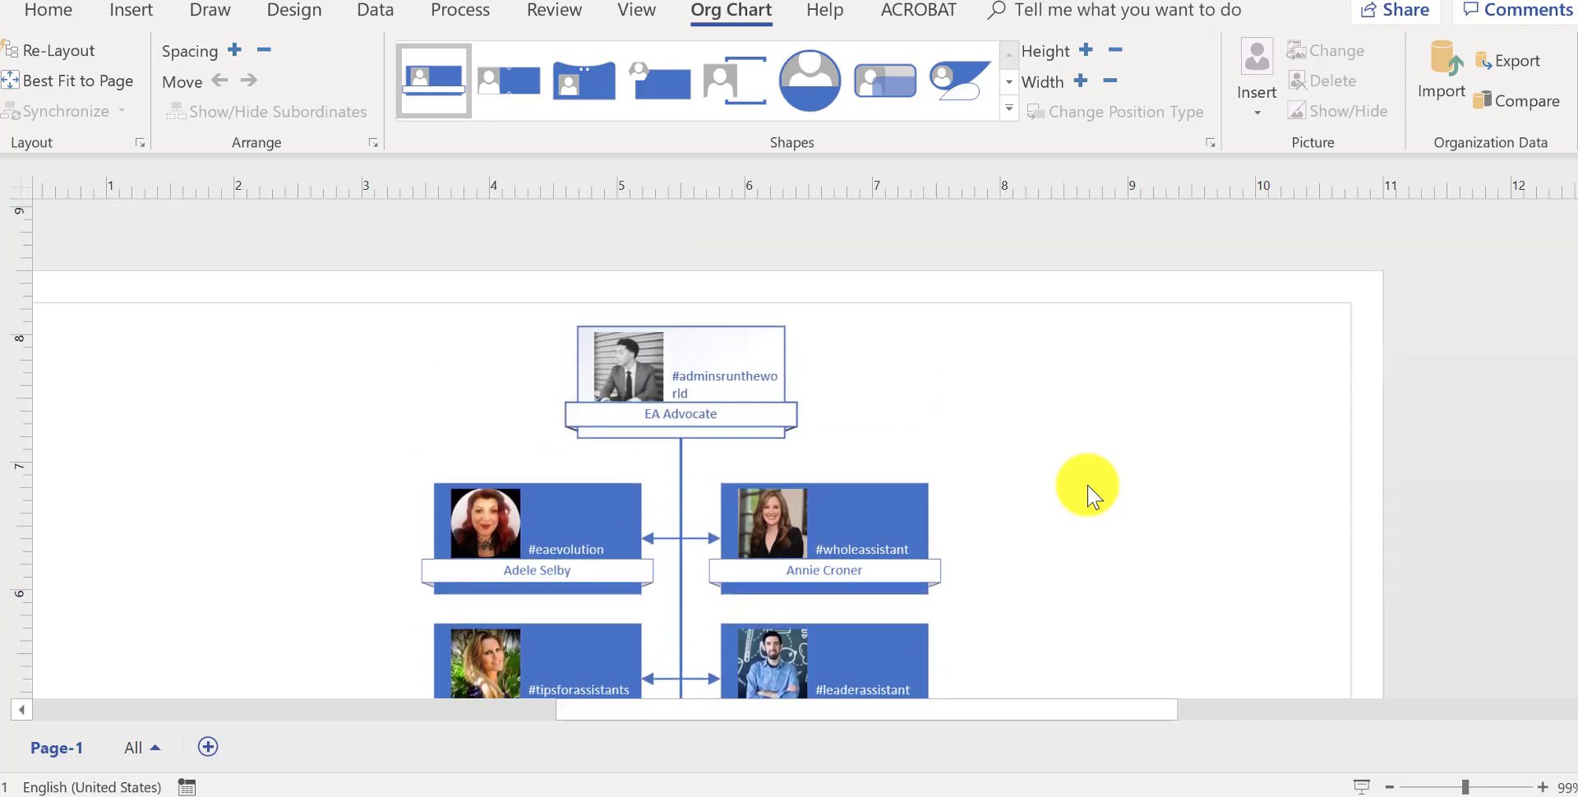
scroll(1087, 492, "up", 1)
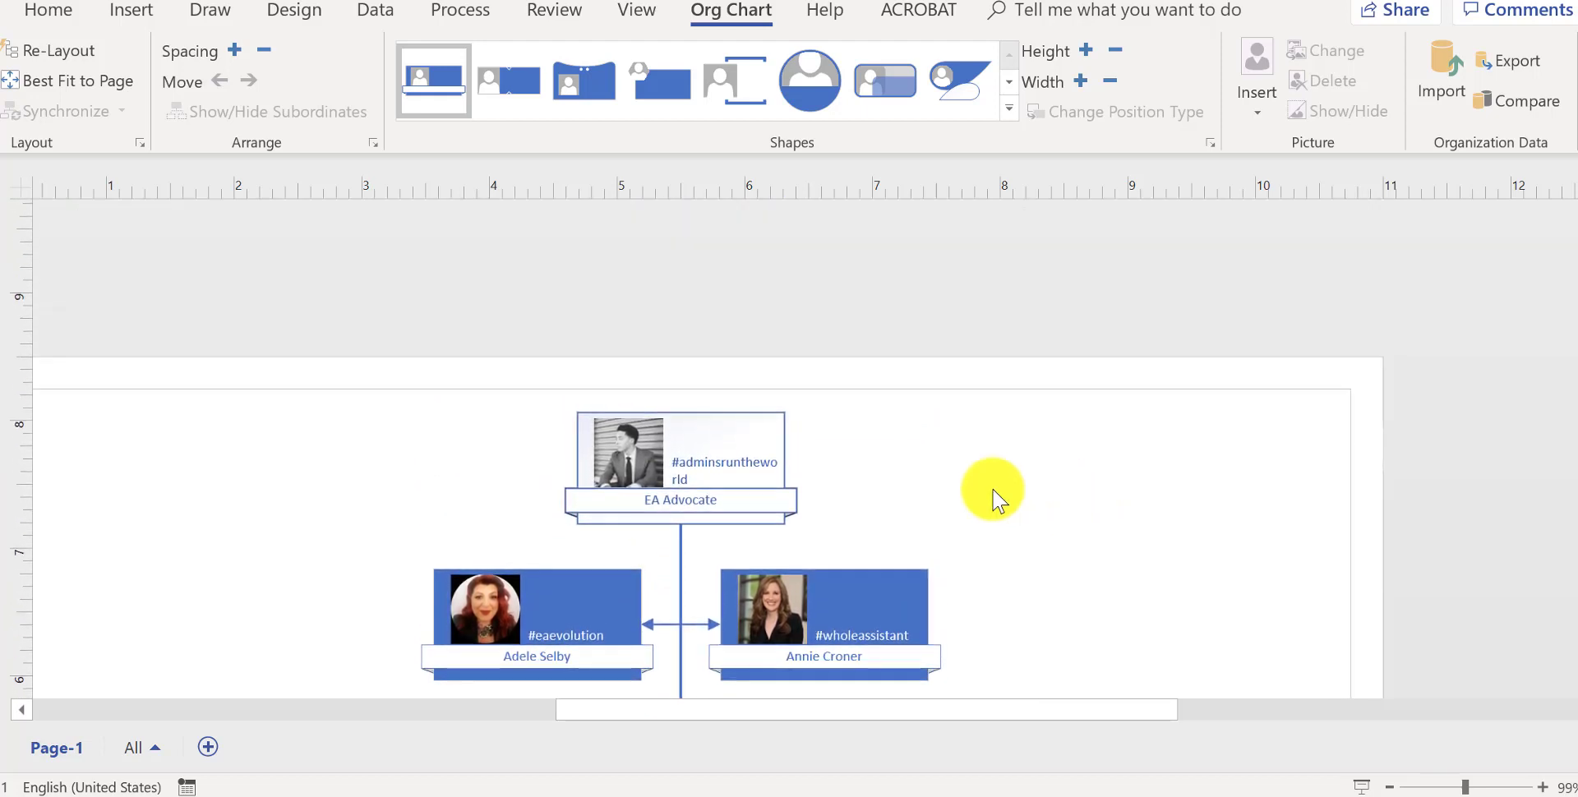
left_click(693, 465)
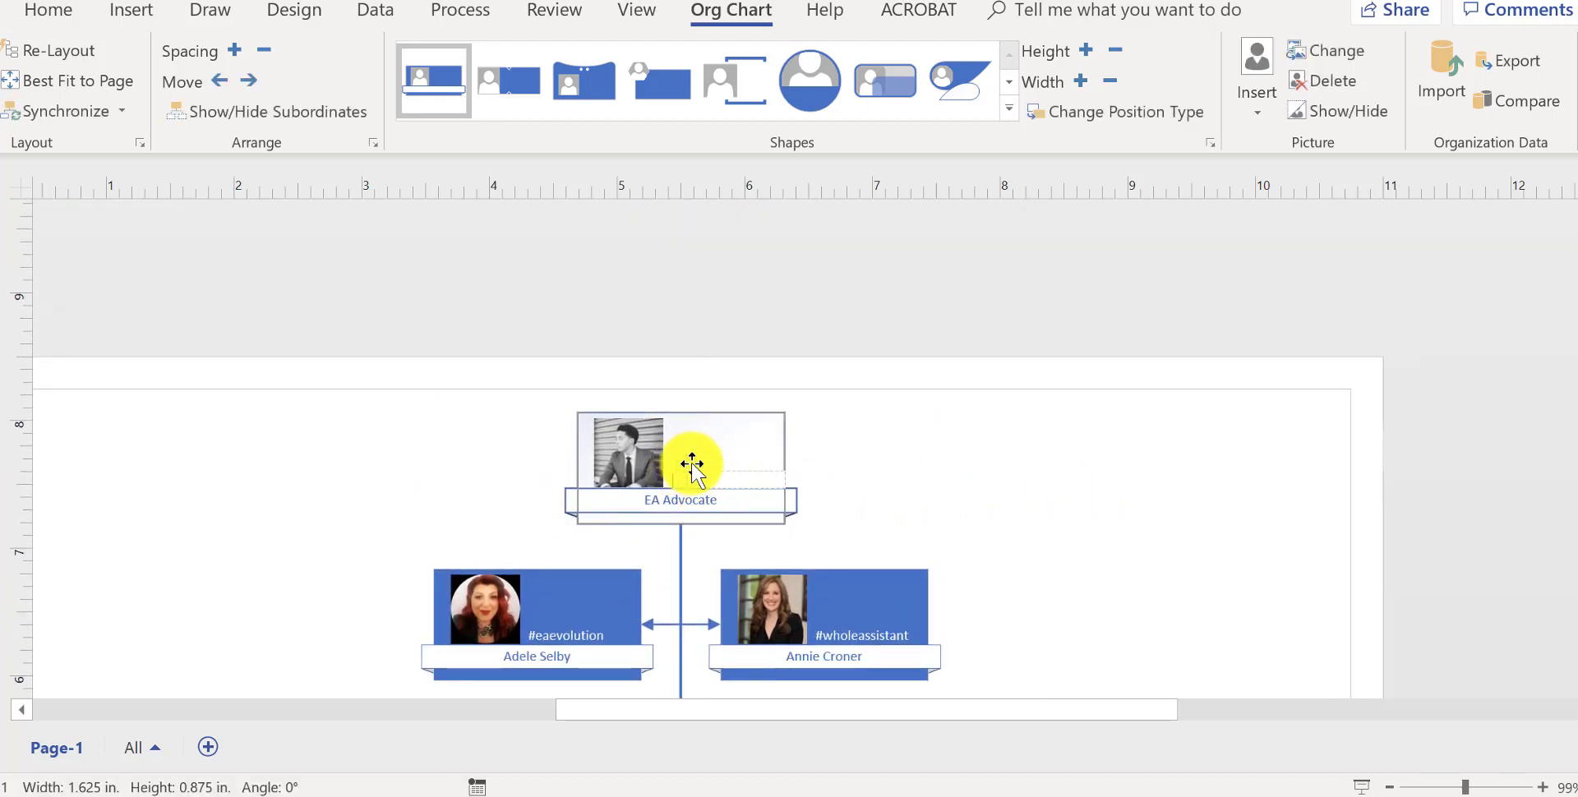
left_click(995, 494)
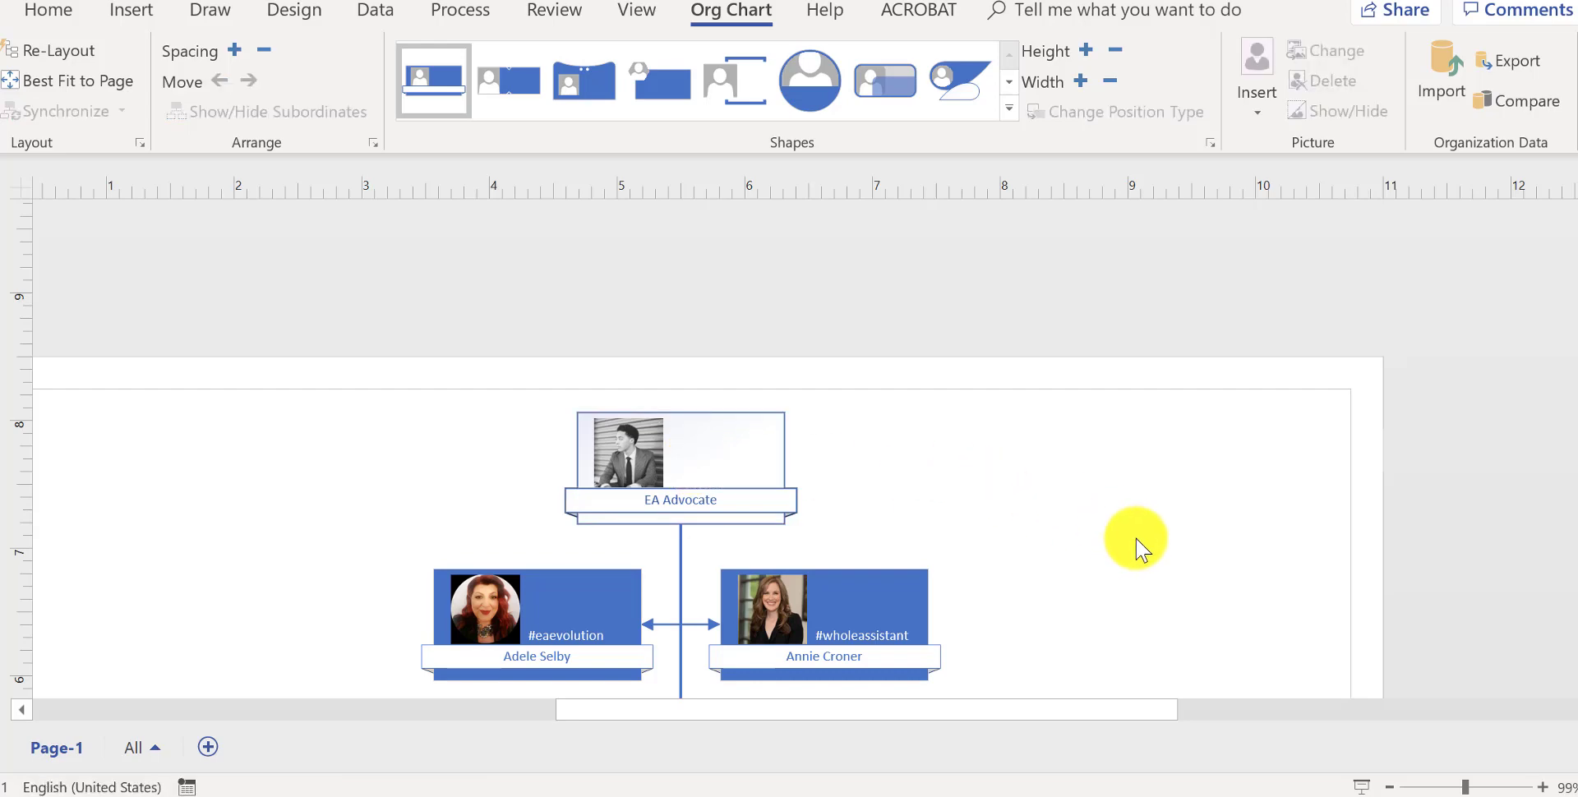
scroll(1103, 546, "down", 5)
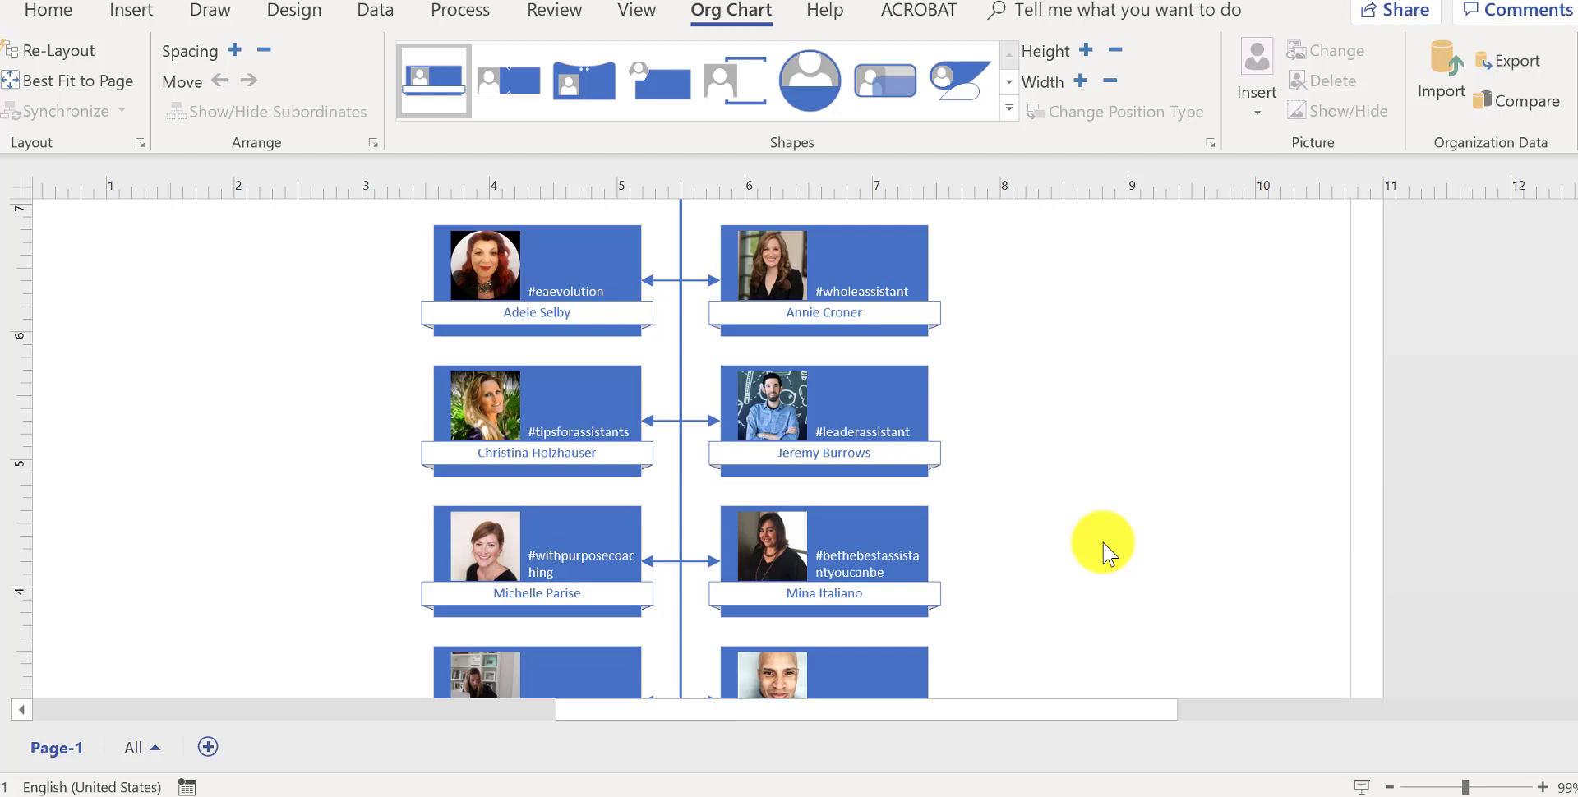
scroll(1102, 546, "up", 4)
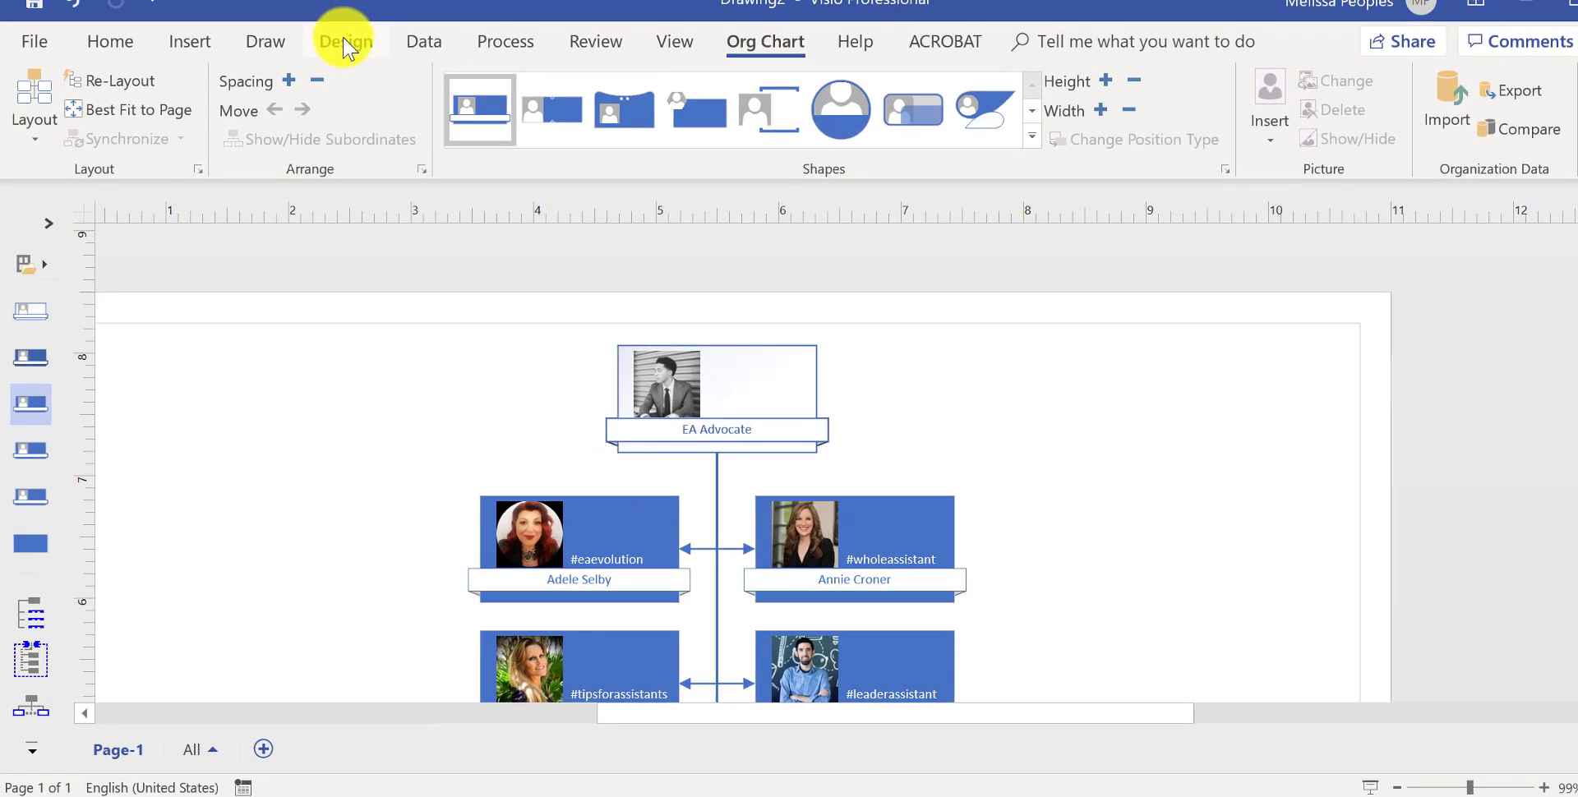
left_click(345, 43)
left_click(1262, 140)
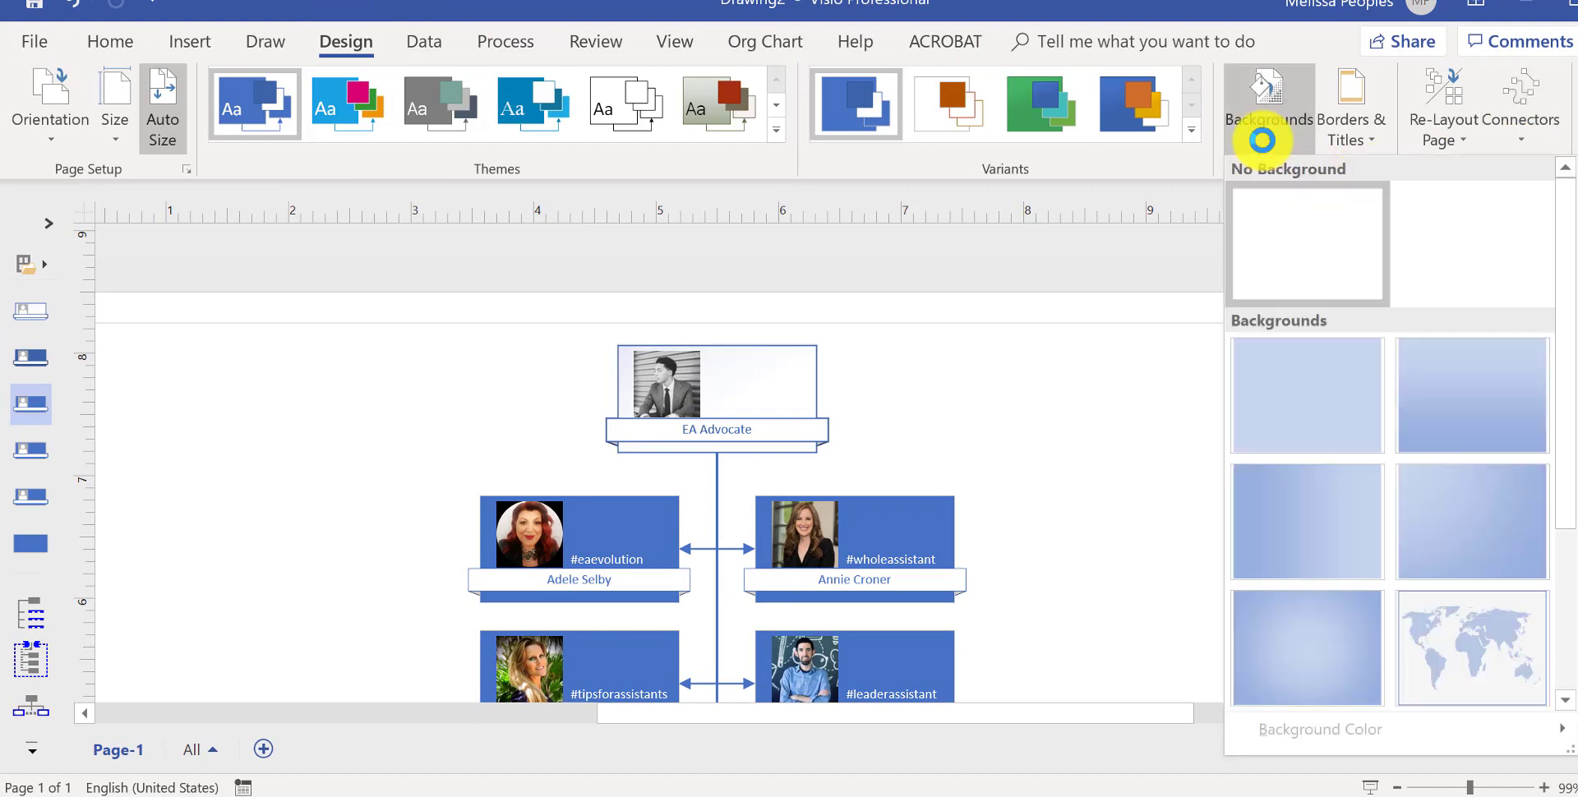
left_click(1442, 656)
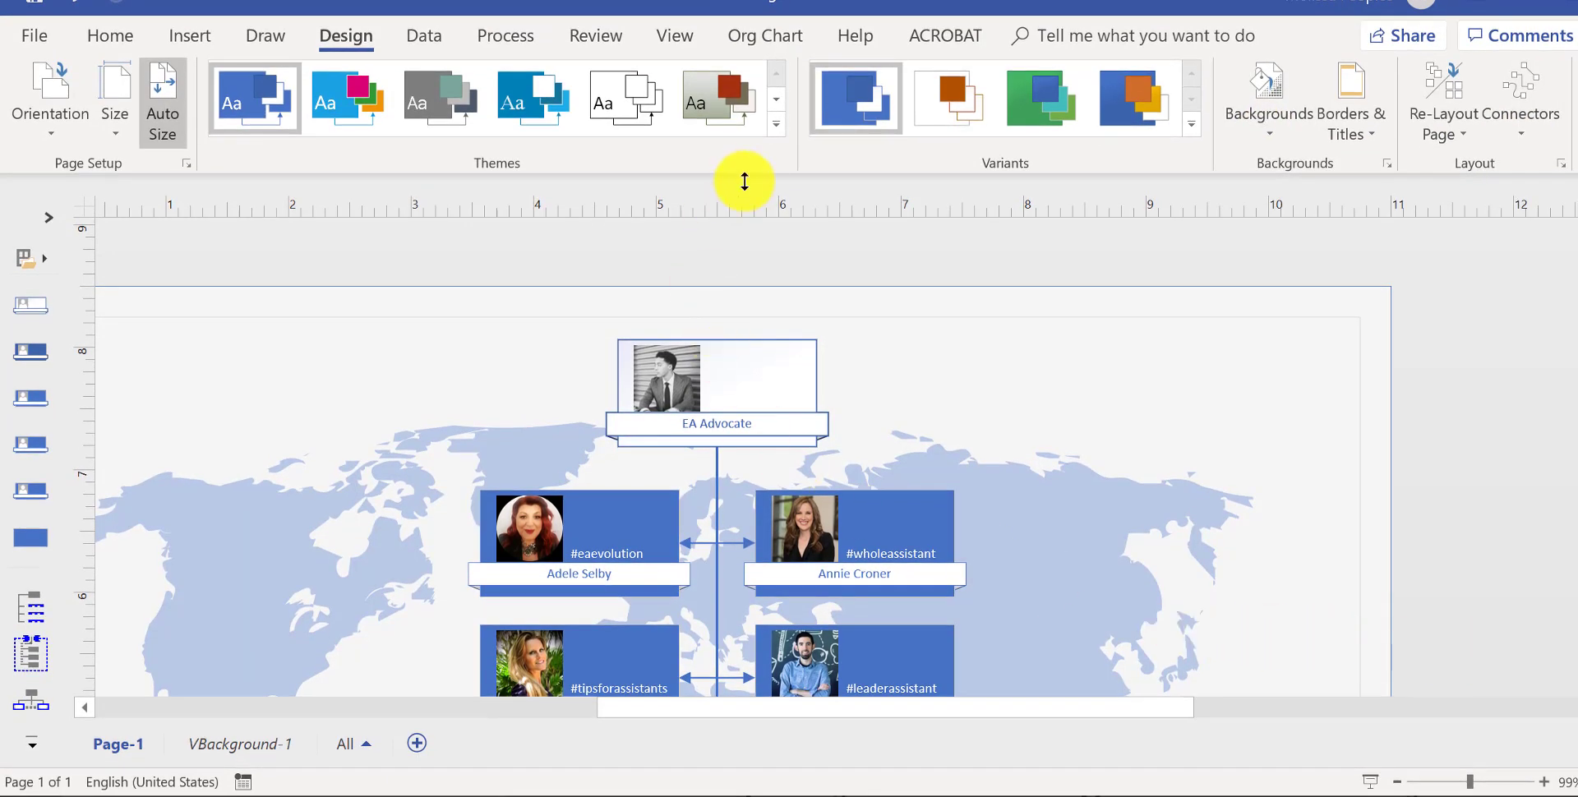
left_click(776, 124)
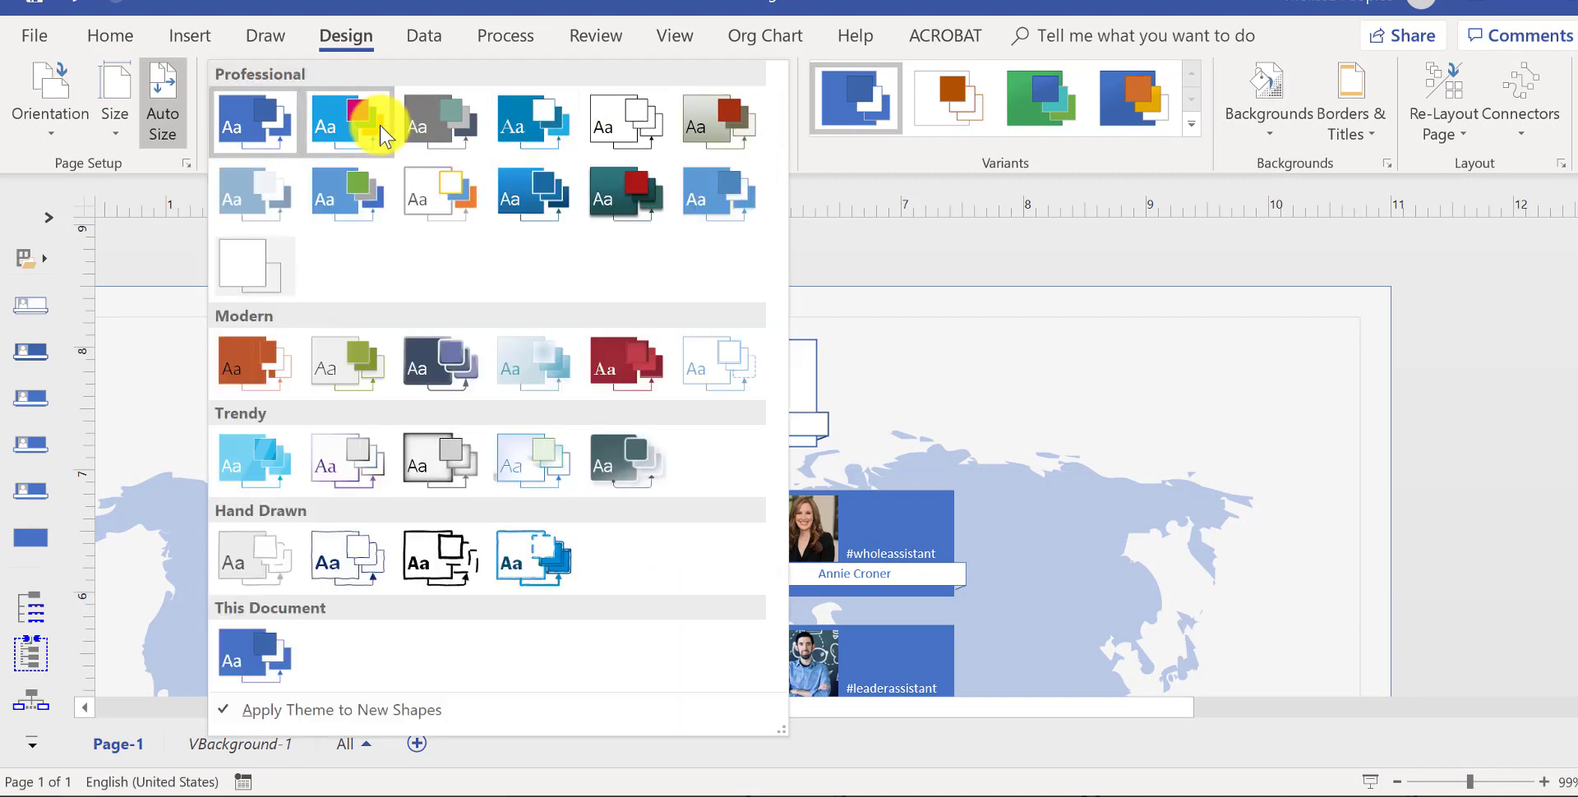
left_click(378, 108)
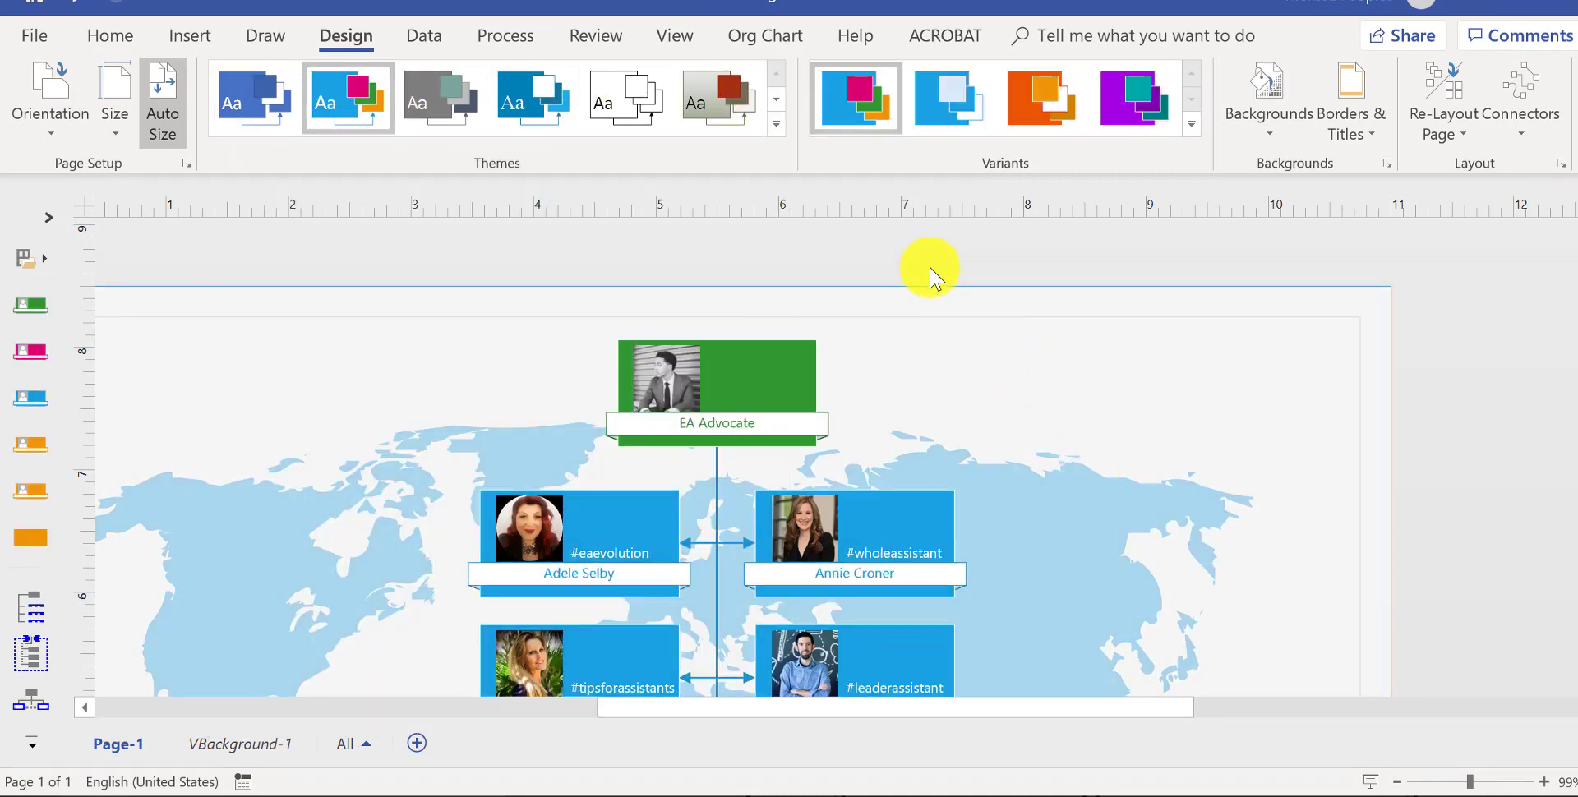
scroll(1274, 402, "down", 5)
scroll(1266, 407, "up", 3)
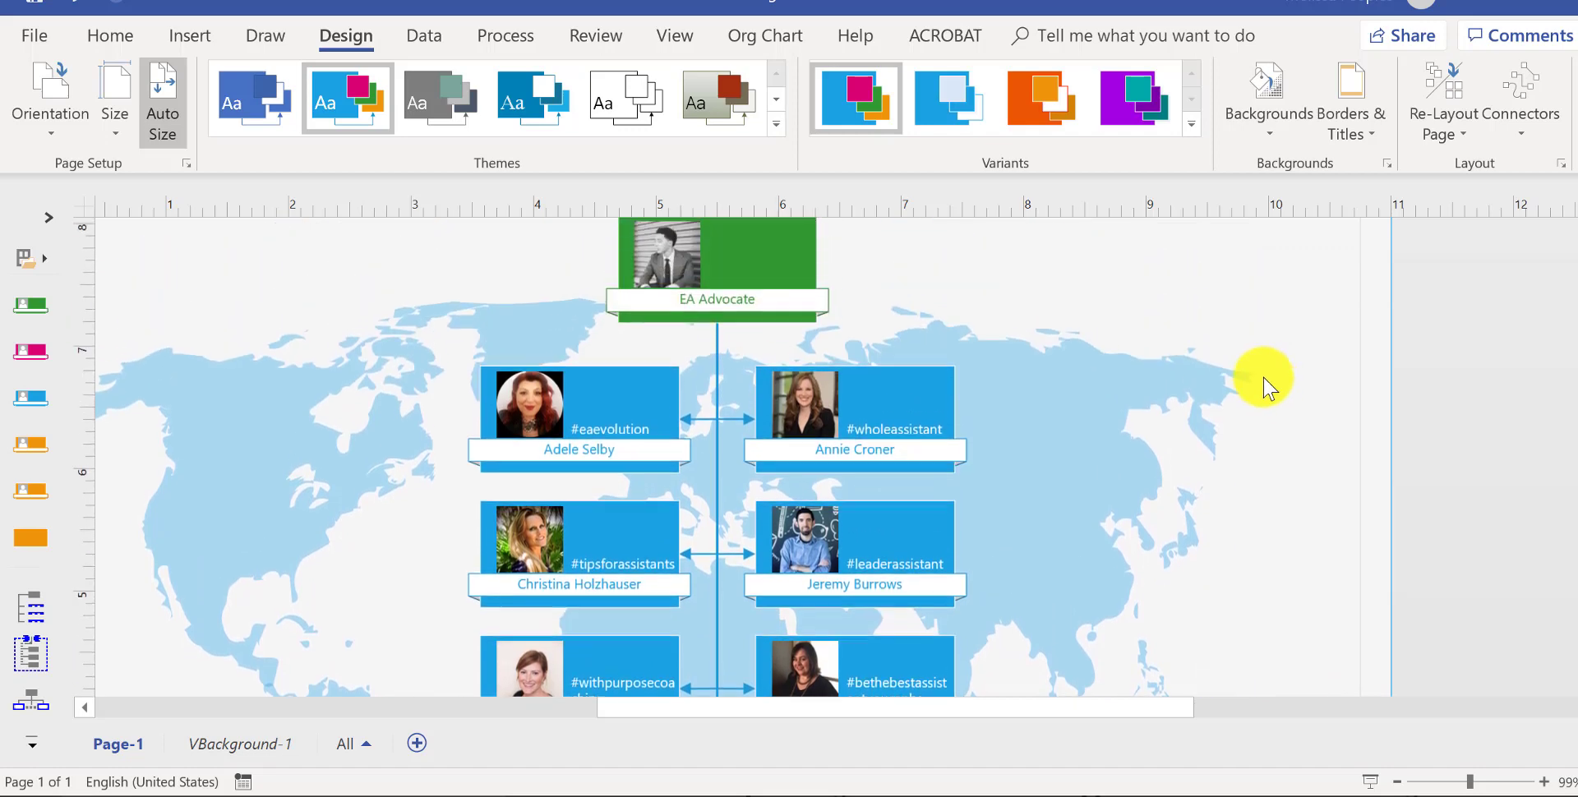
left_click(1191, 125)
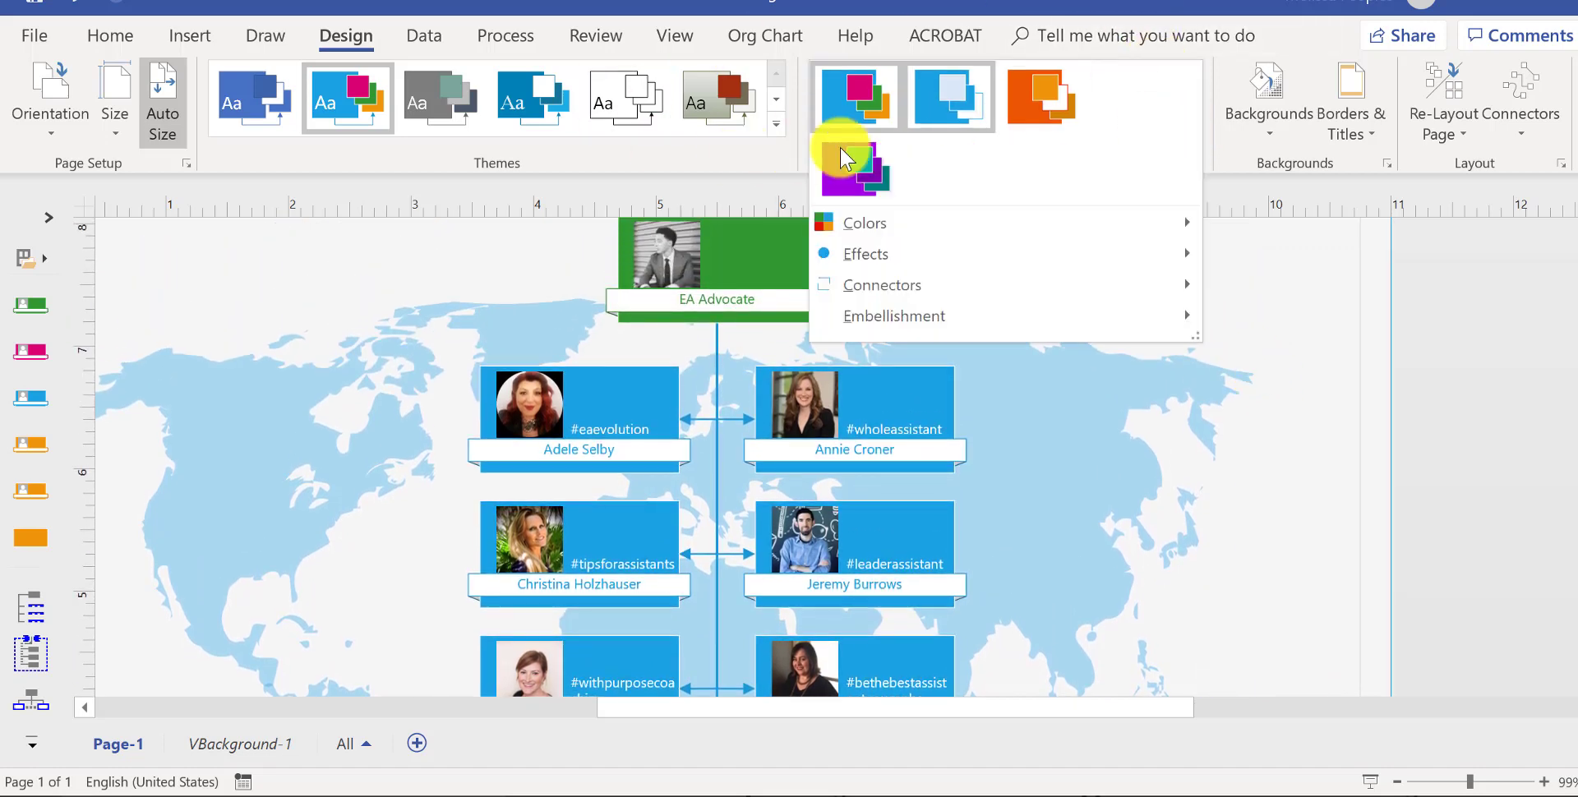
left_click(1114, 452)
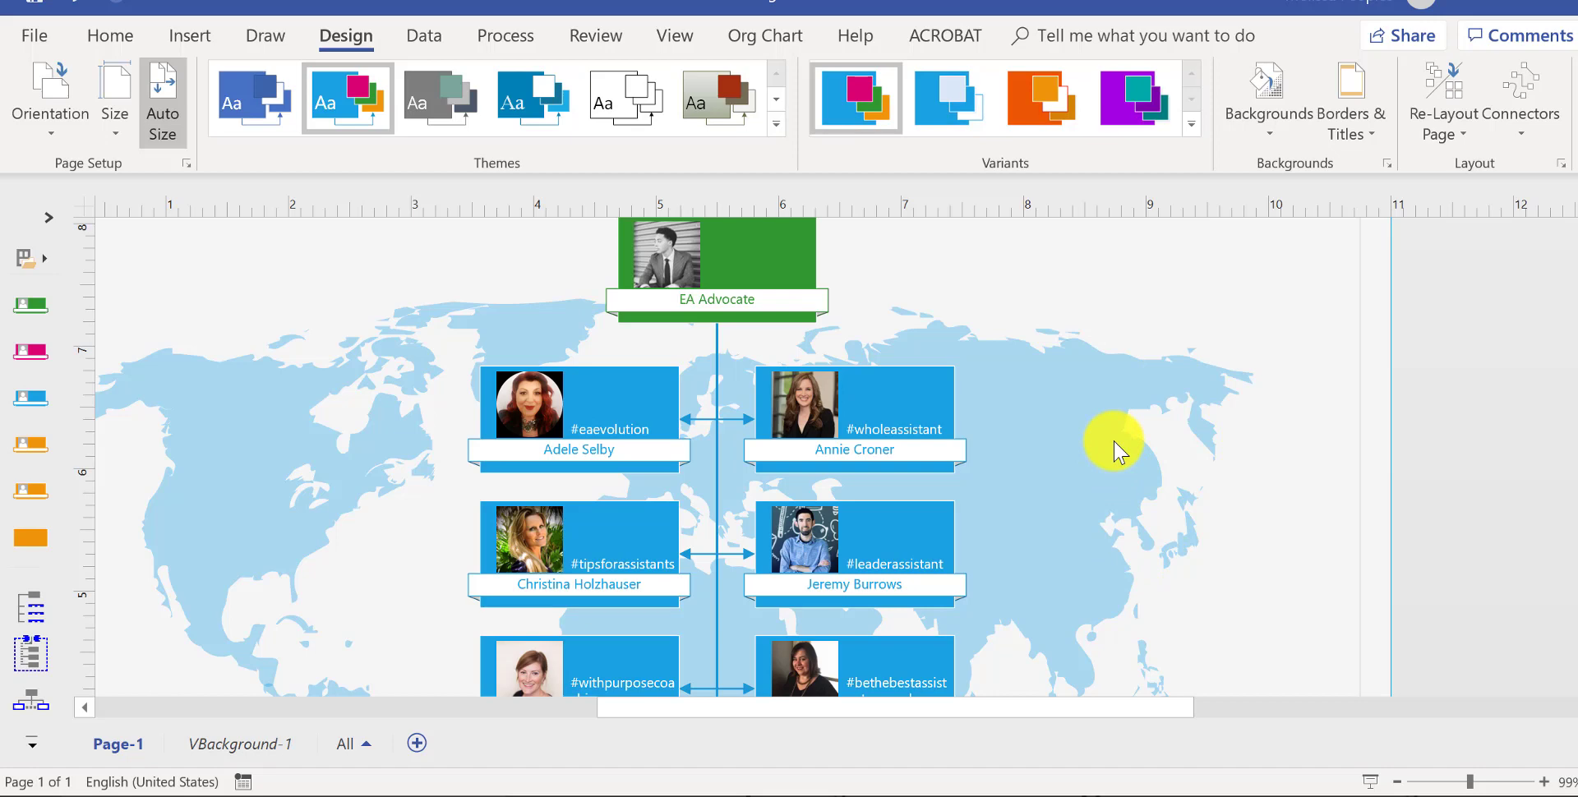
scroll(1116, 444, "up", 2)
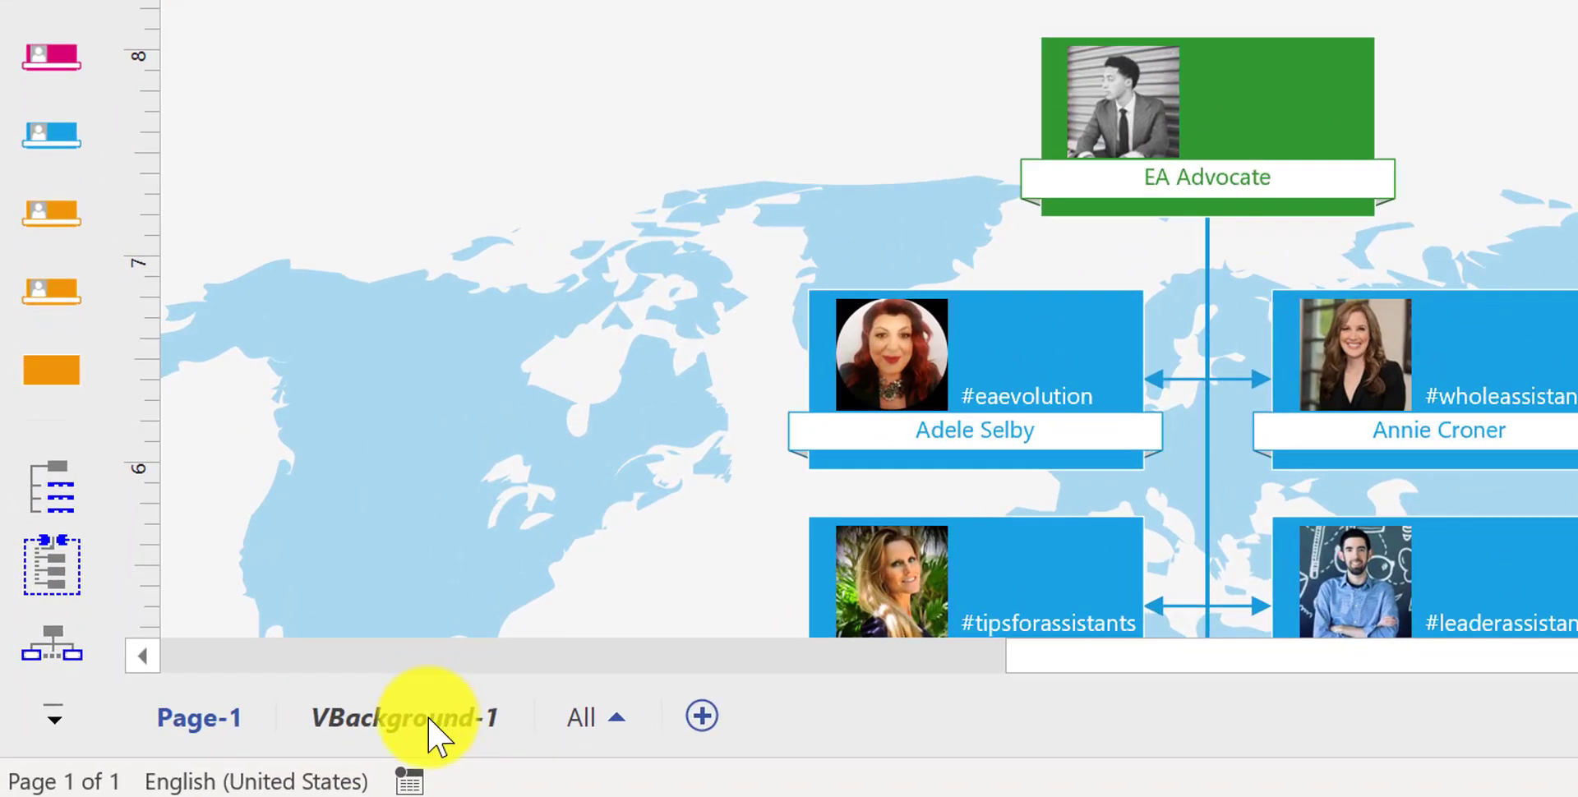
- On VBackground-1, apply a Borders & Titles design titled 'EA Advocates to Watch in 2019'
left_click(415, 724)
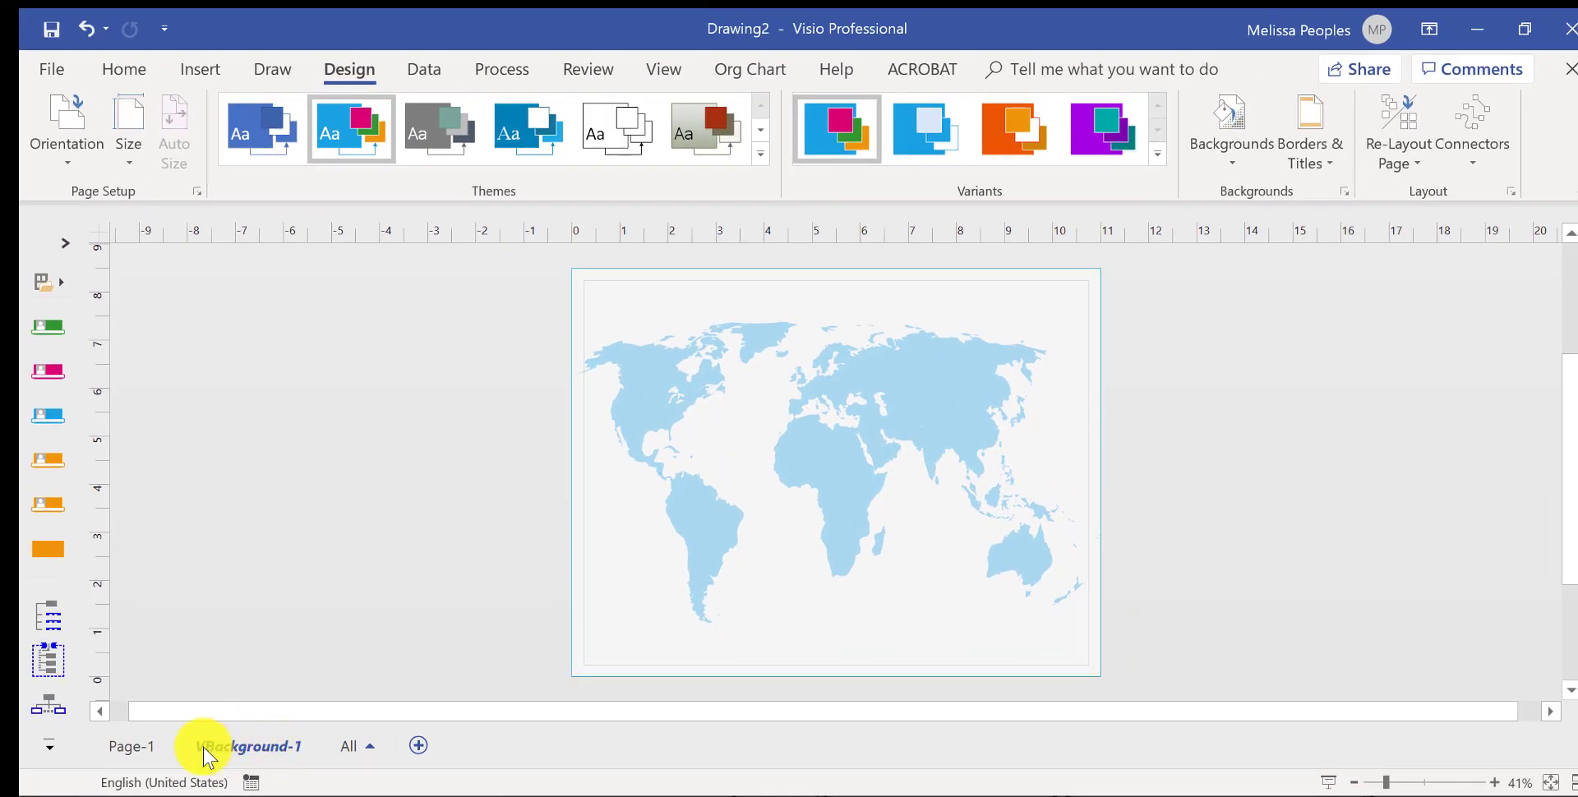
left_click(1310, 136)
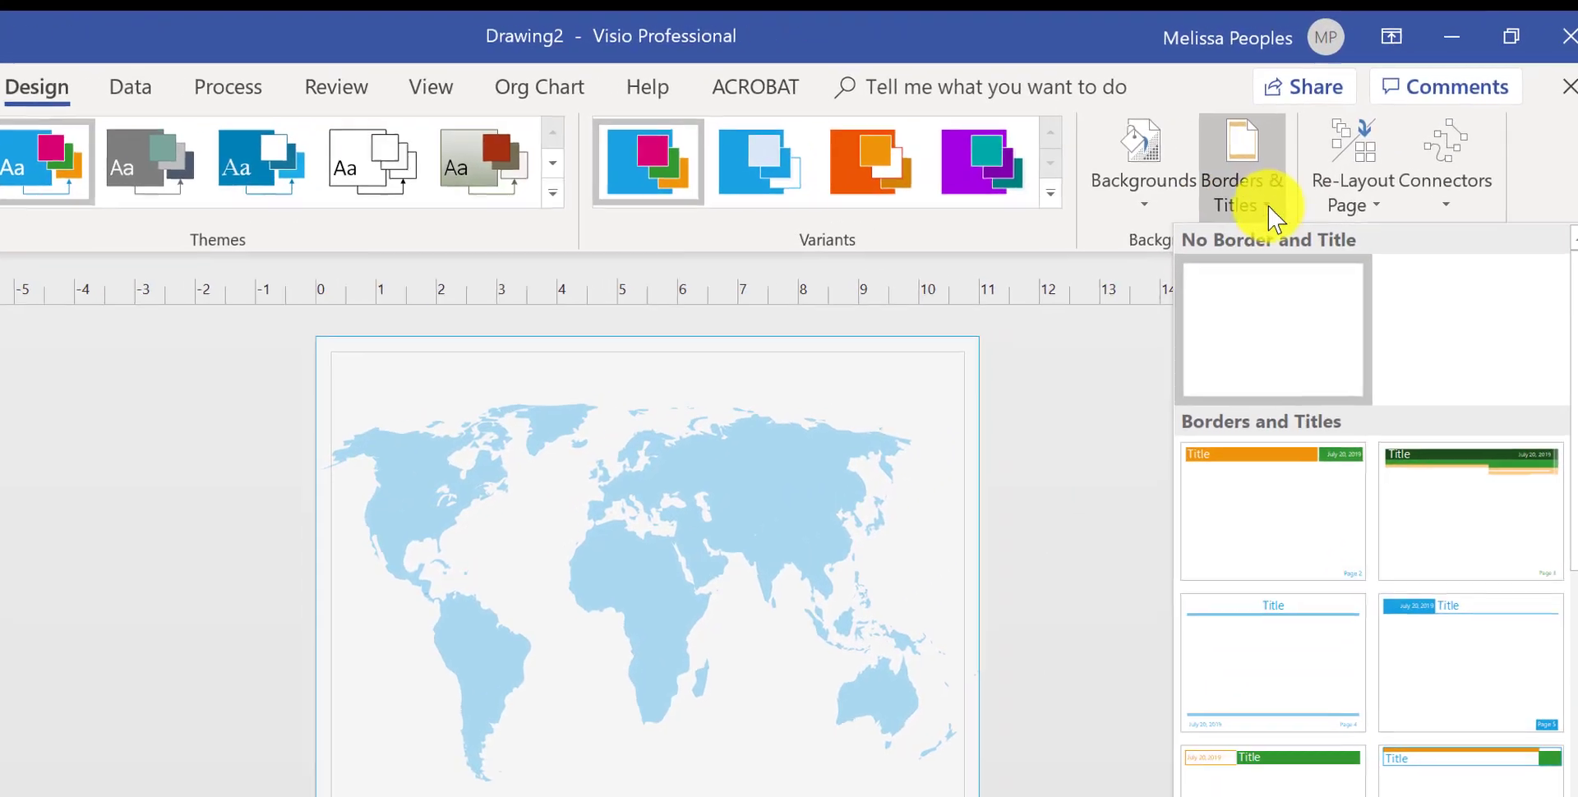
scroll(1255, 662, "down", 3)
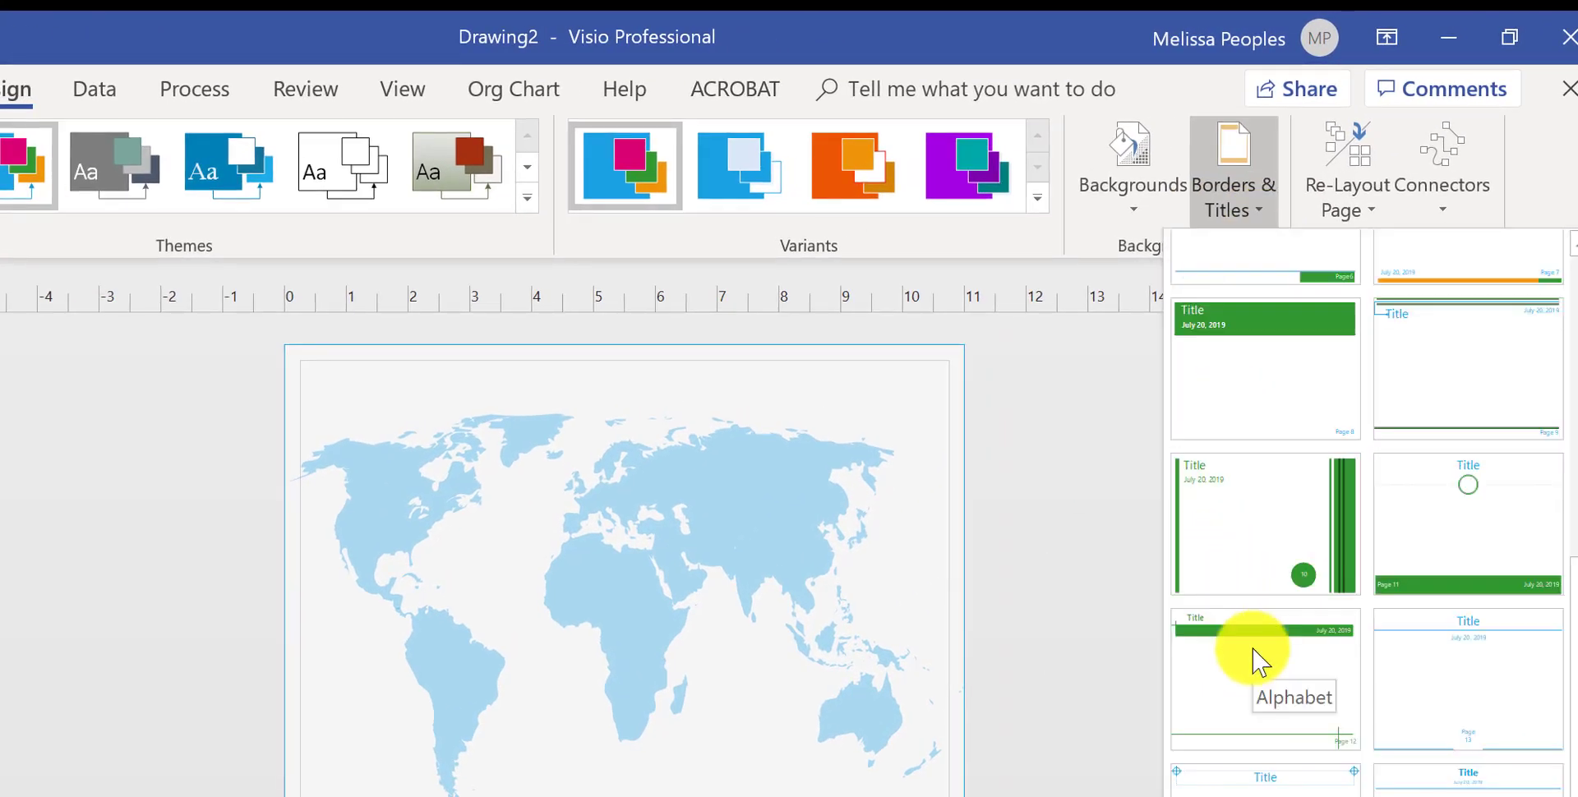
left_click(1249, 790)
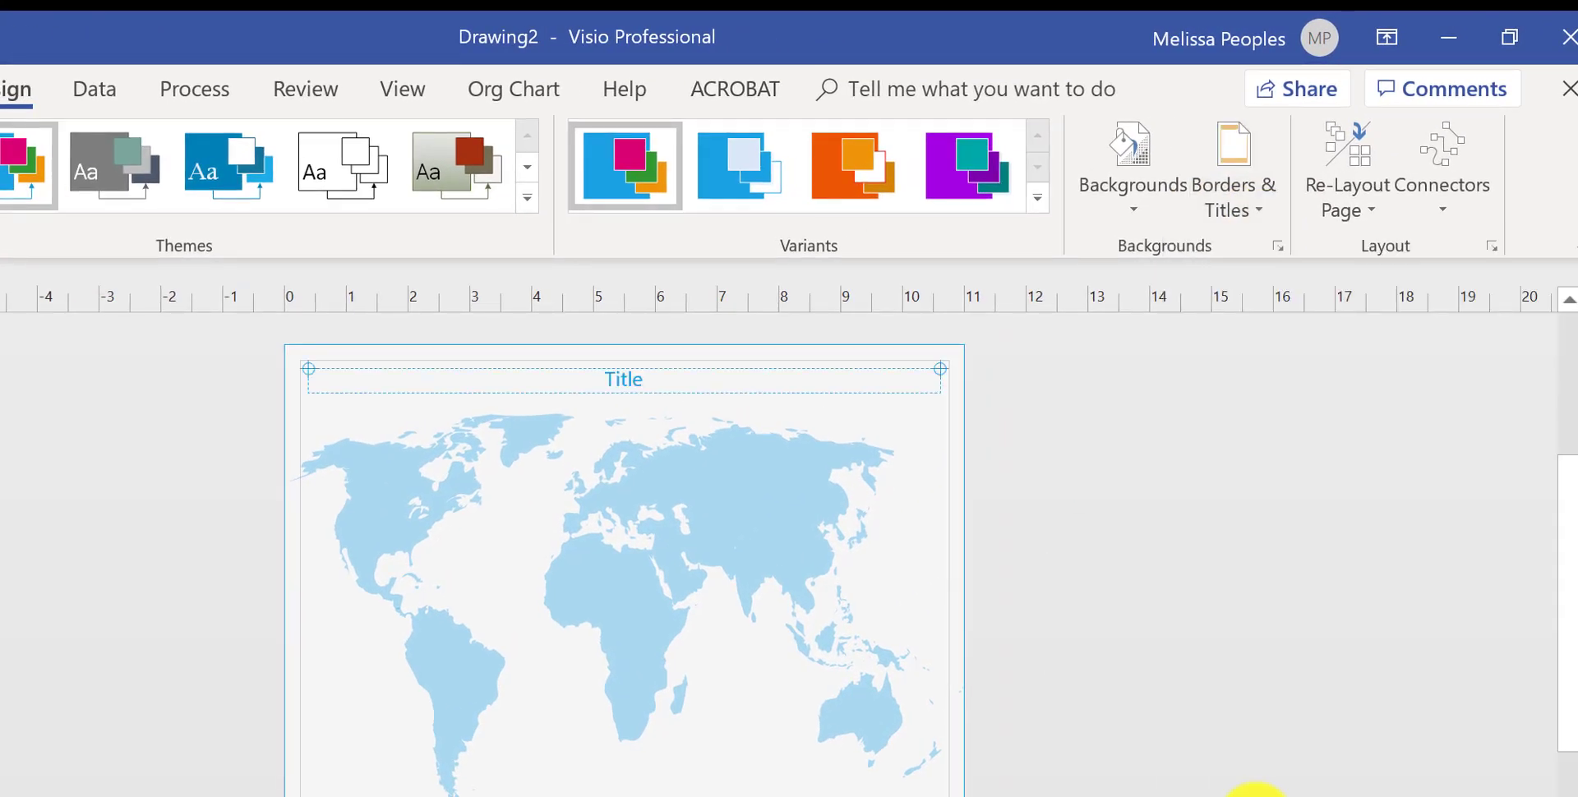
double_click(642, 376)
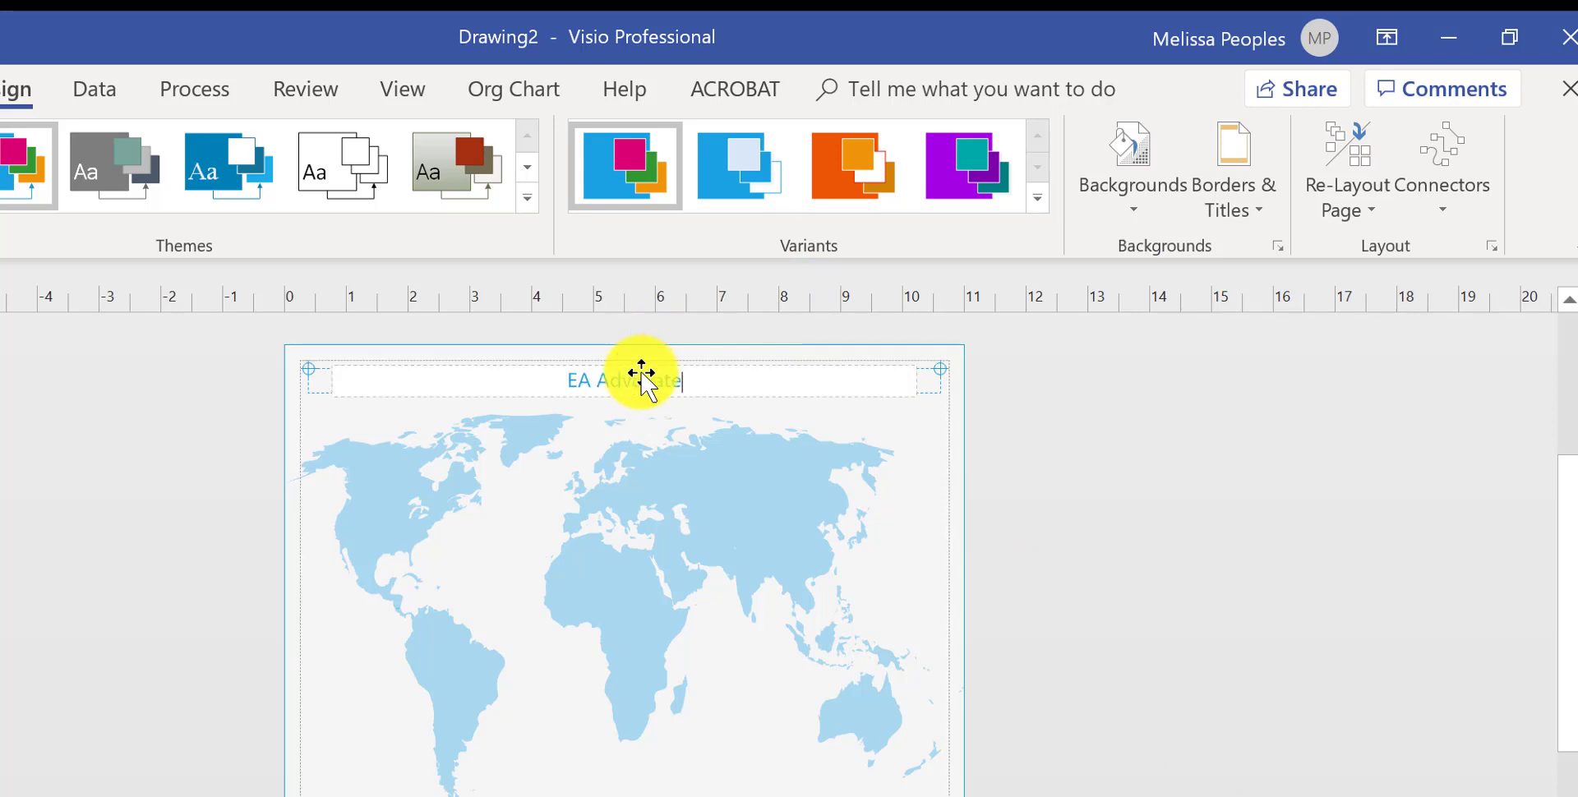
type("EA Advocates to Watch in 2019")
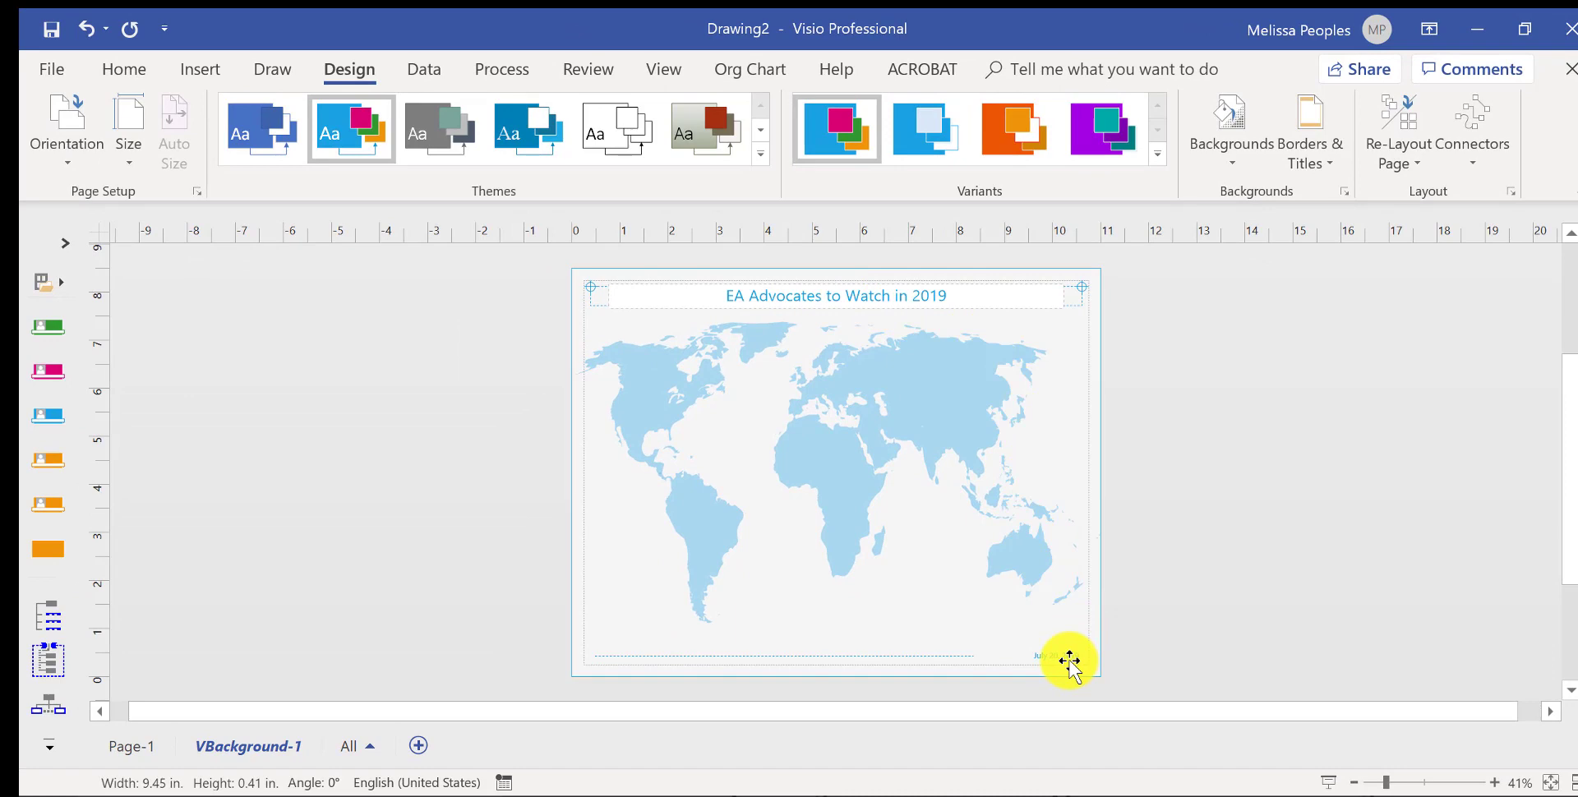
- On Page-1, drag the EA Advocate box down below the new title
left_click(132, 746)
scroll(801, 377, "down", 1)
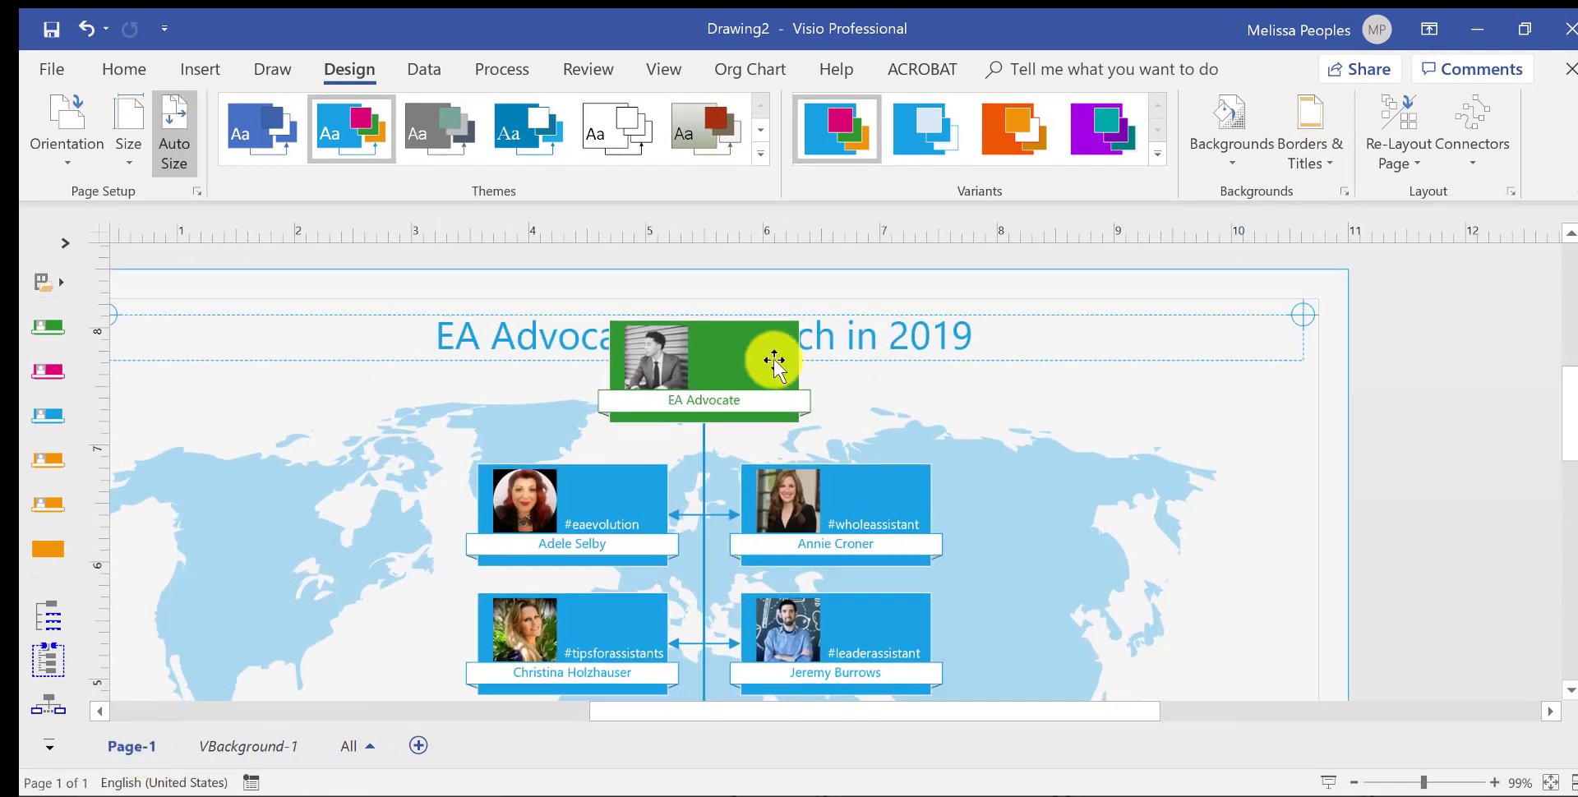
left_click_drag(730, 351, 722, 406)
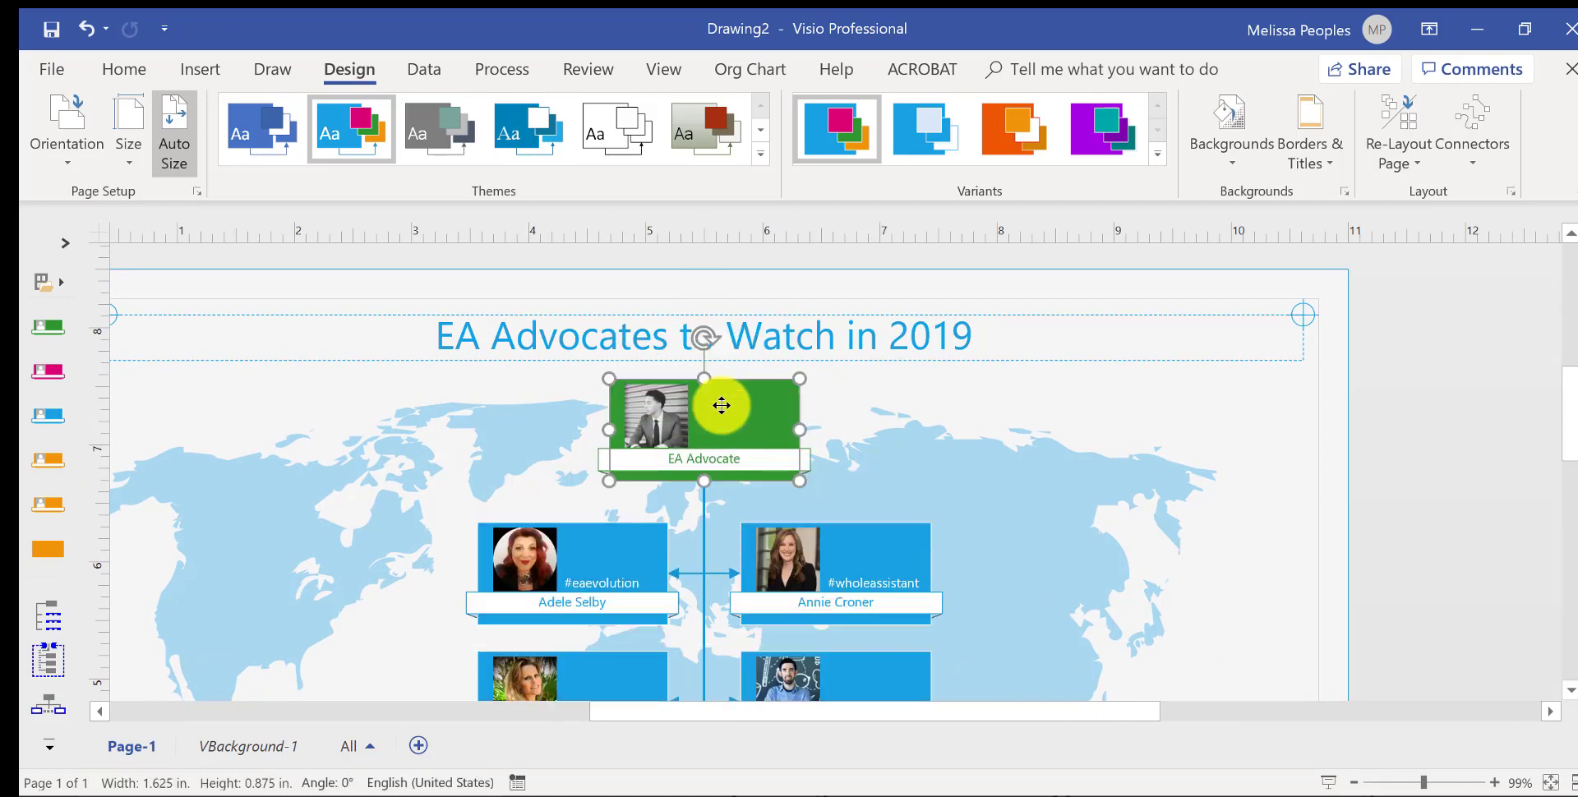
left_click(1029, 523)
scroll(1029, 522, "down", 10)
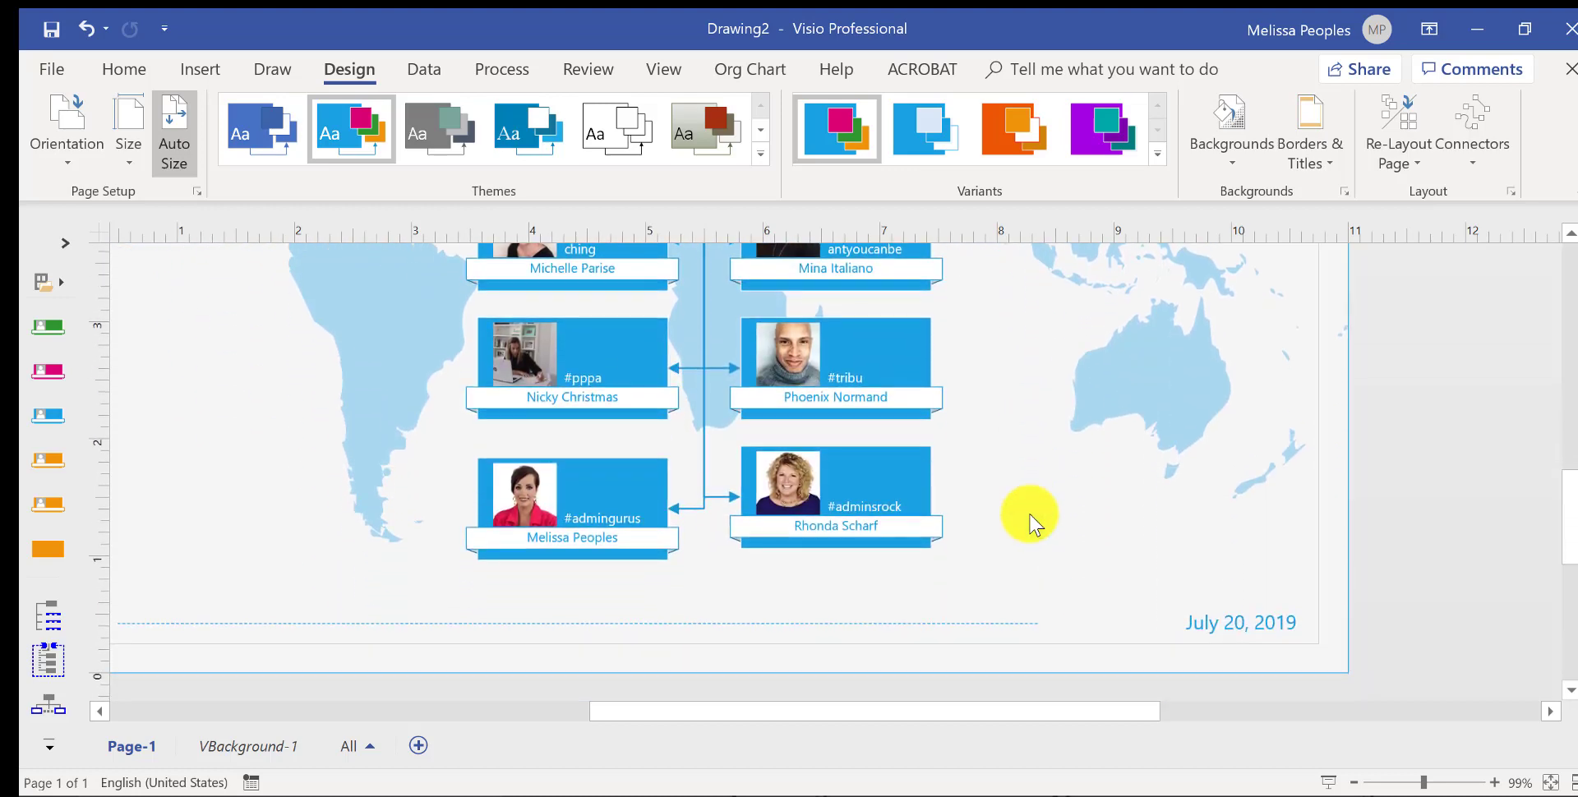
scroll(1029, 523, "up", 10)
scroll(1029, 523, "up", 2)
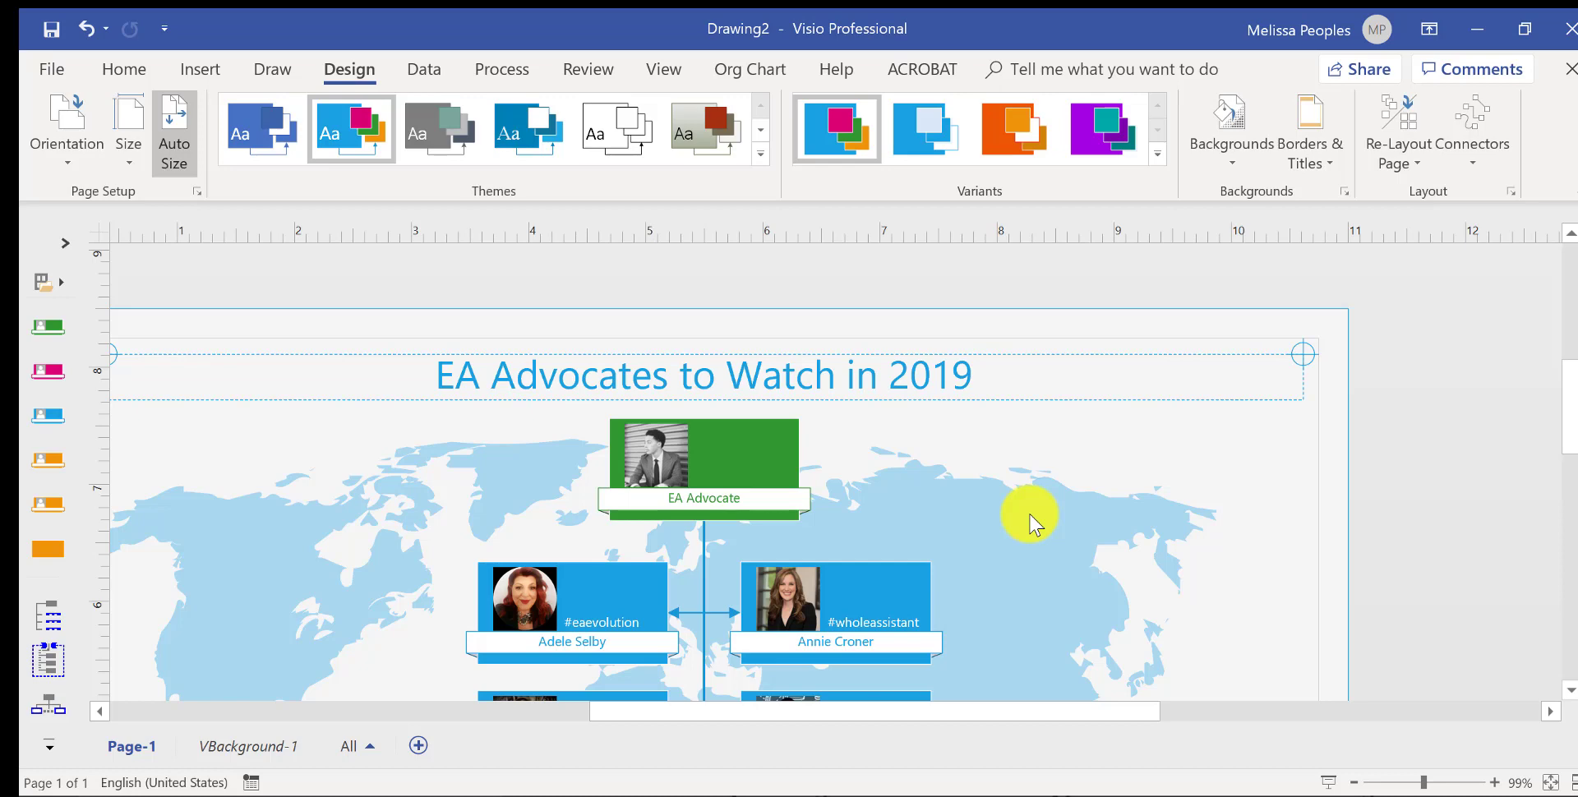
- Apply the Coin shape style so every org chart box becomes a round photo
left_click(770, 424)
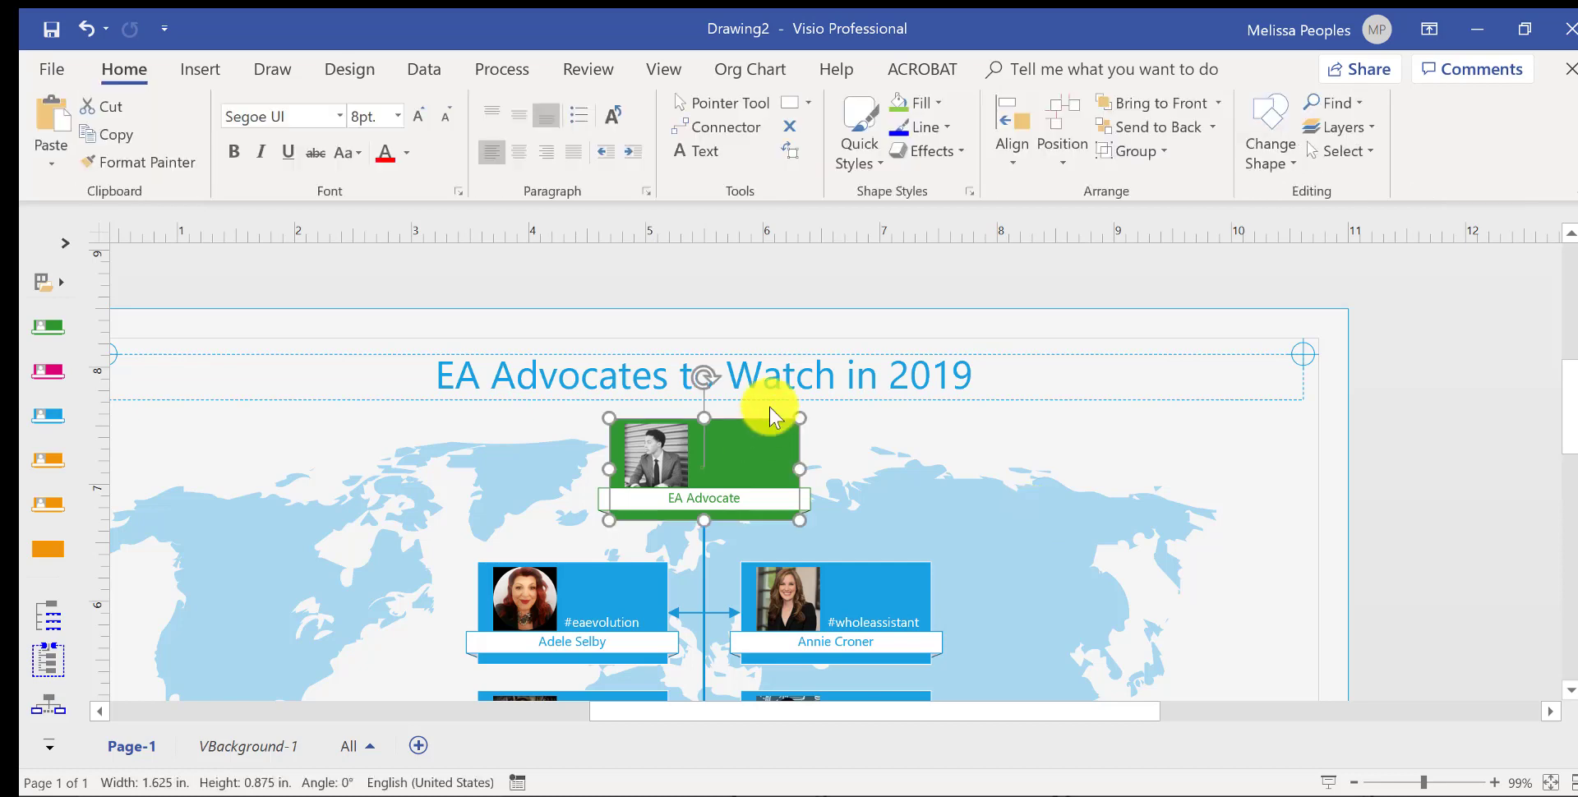
left_click(764, 69)
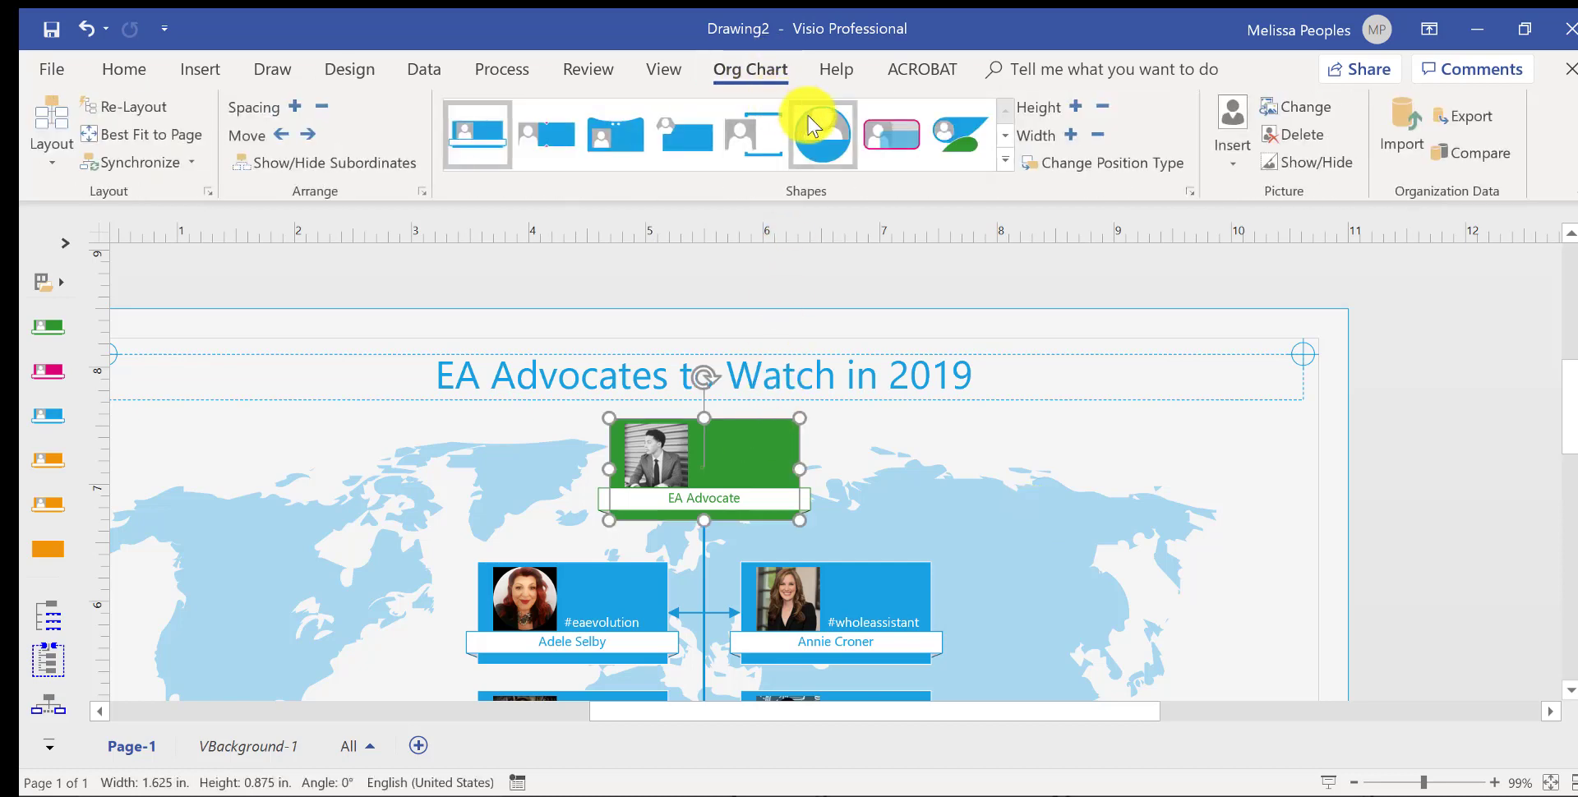
left_click(824, 136)
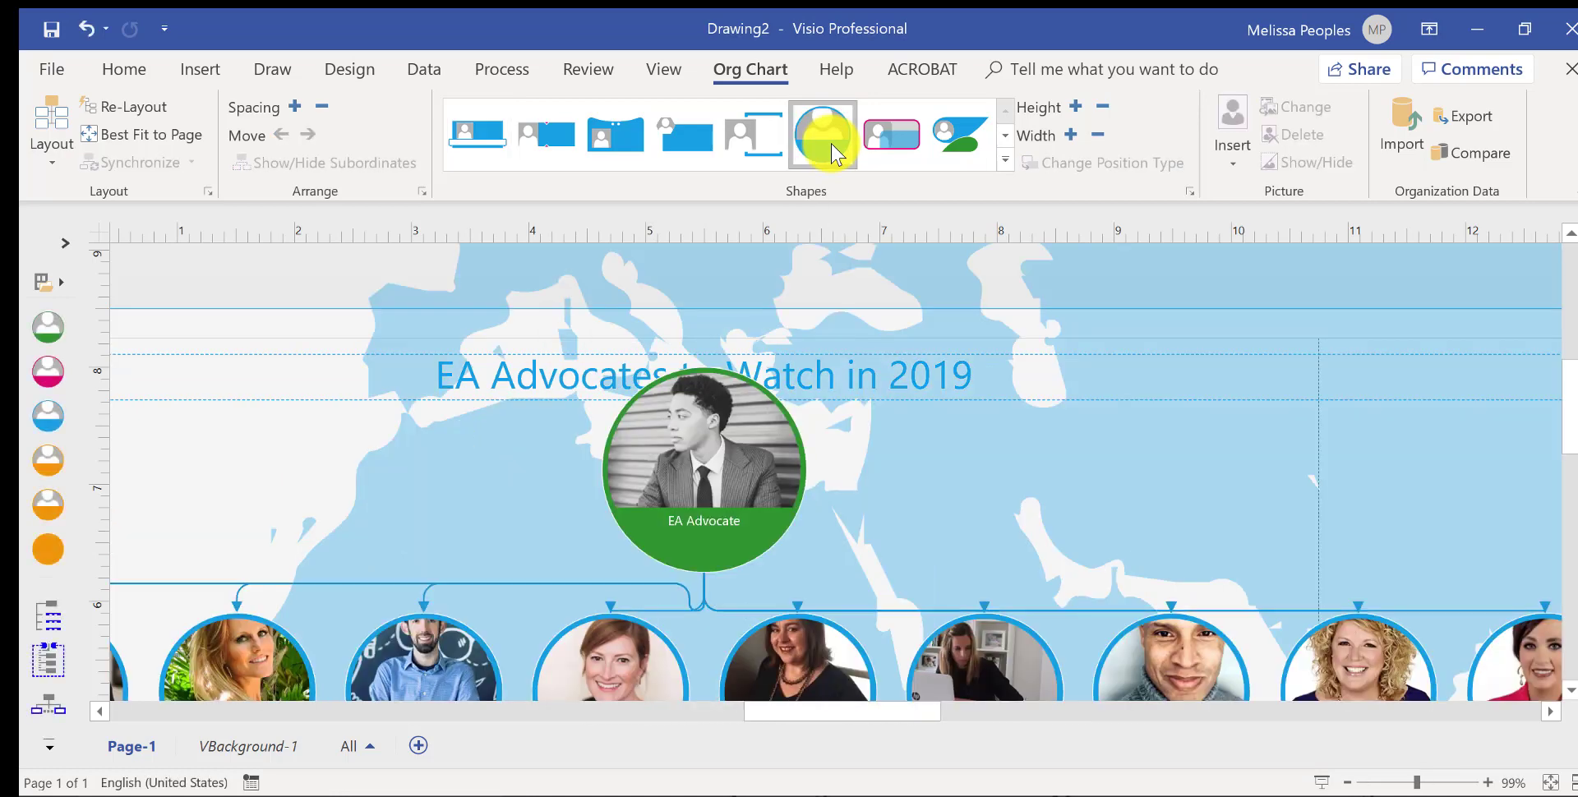
- Try the Side by Side layout on the circles, then undo it with Ctrl+Z
left_click(699, 474)
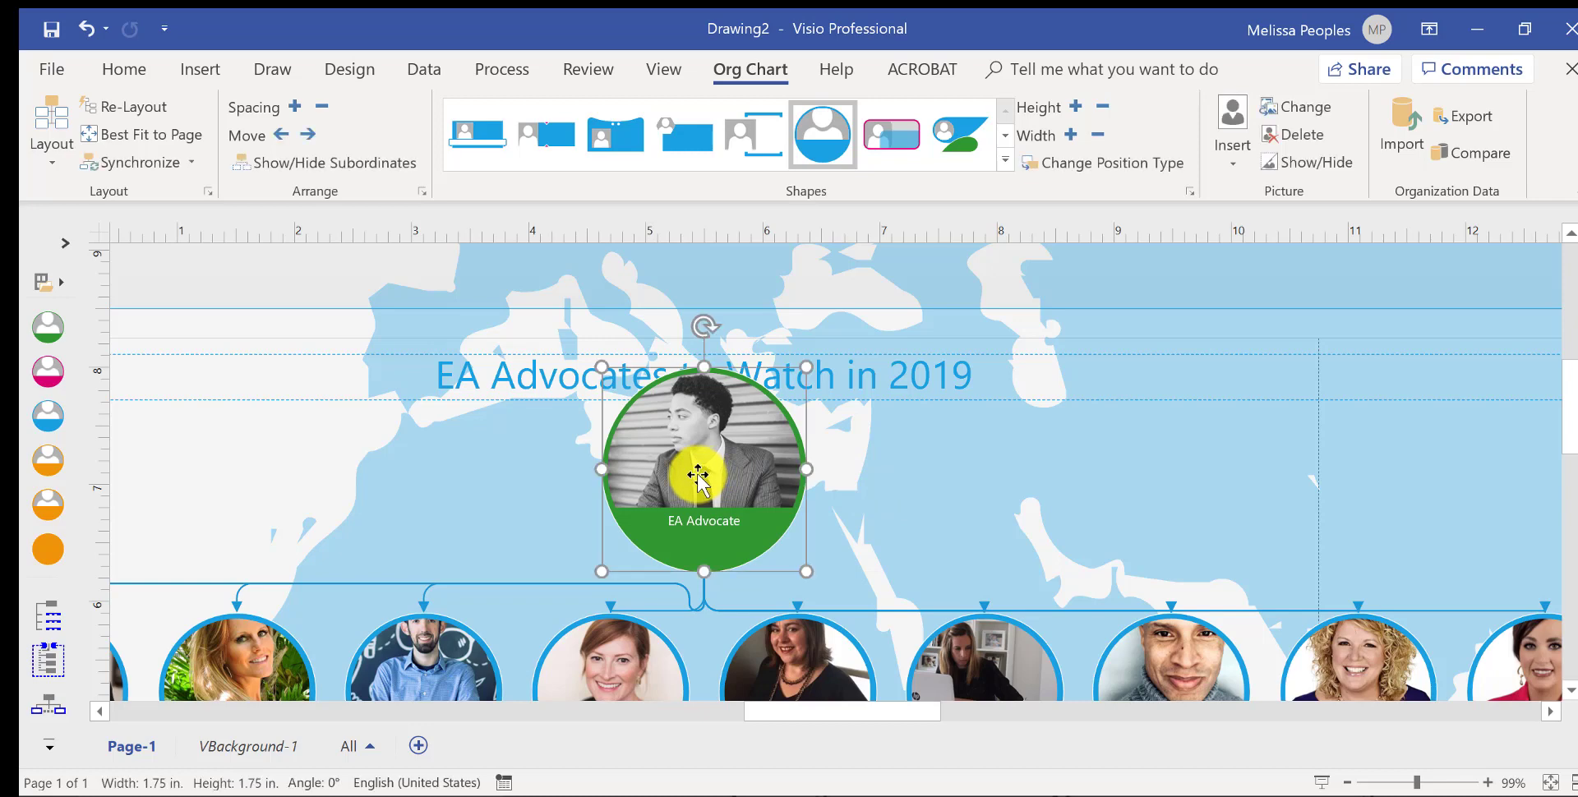
left_click(51, 149)
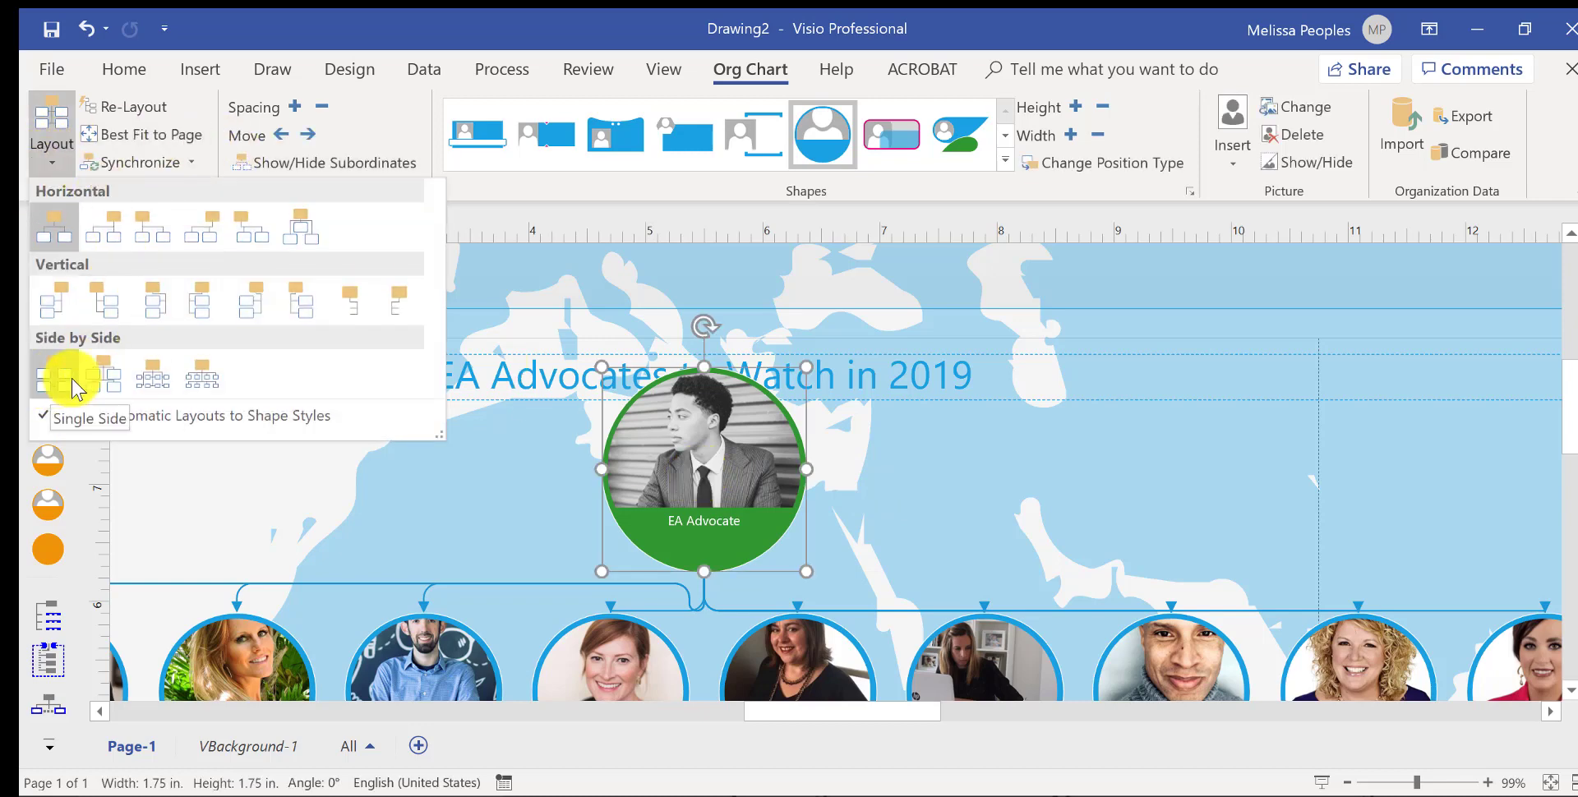
left_click(209, 385)
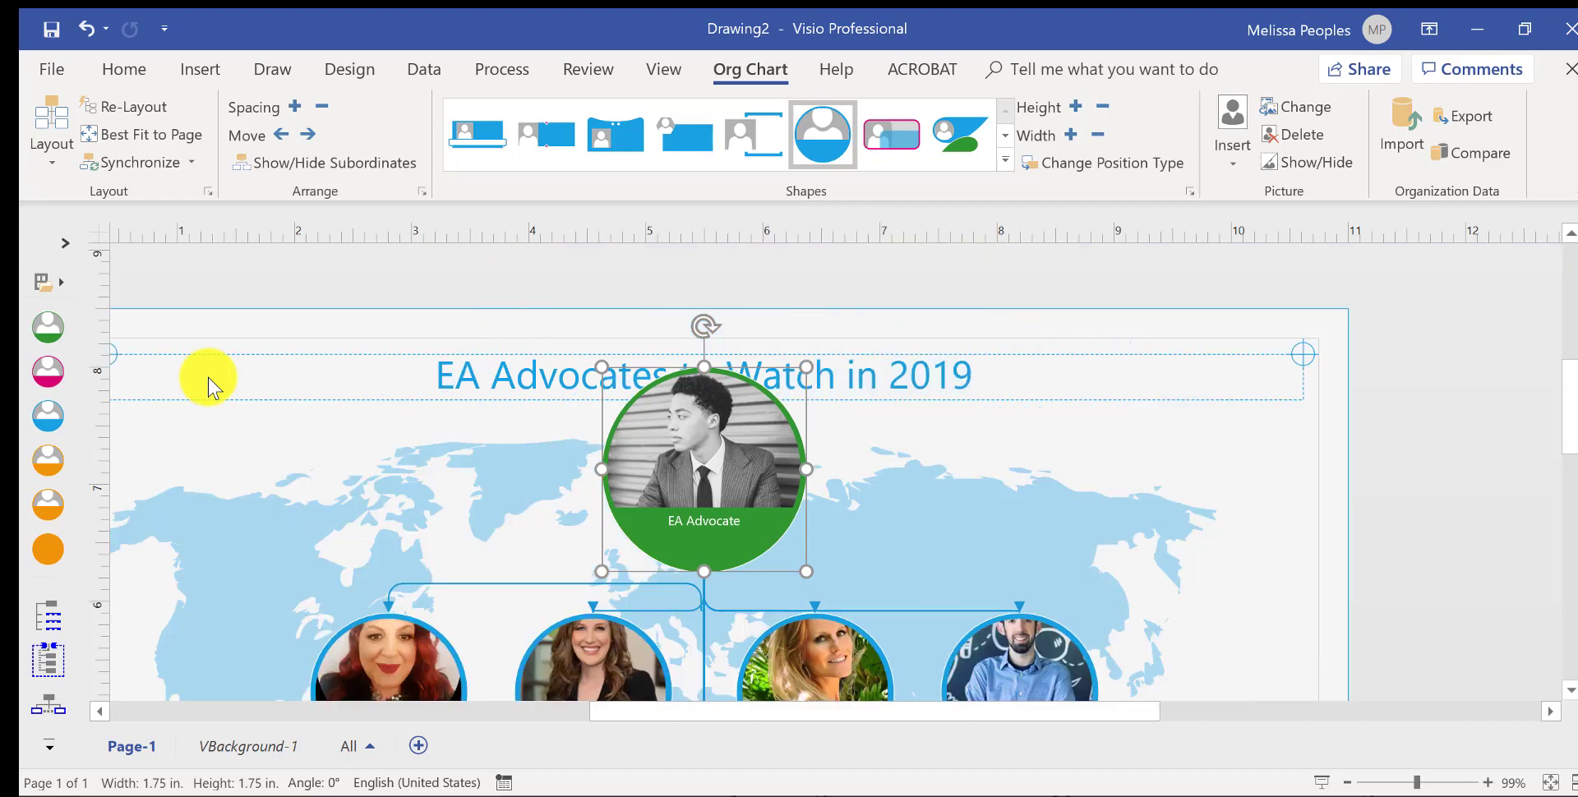
scroll(979, 490, "down", 6)
key("ctrl+z")
scroll(1043, 504, "up", 5)
- Drag the EA Advocate circle further down the page
left_click_drag(694, 335, 691, 406)
scroll(1040, 493, "down", 3)
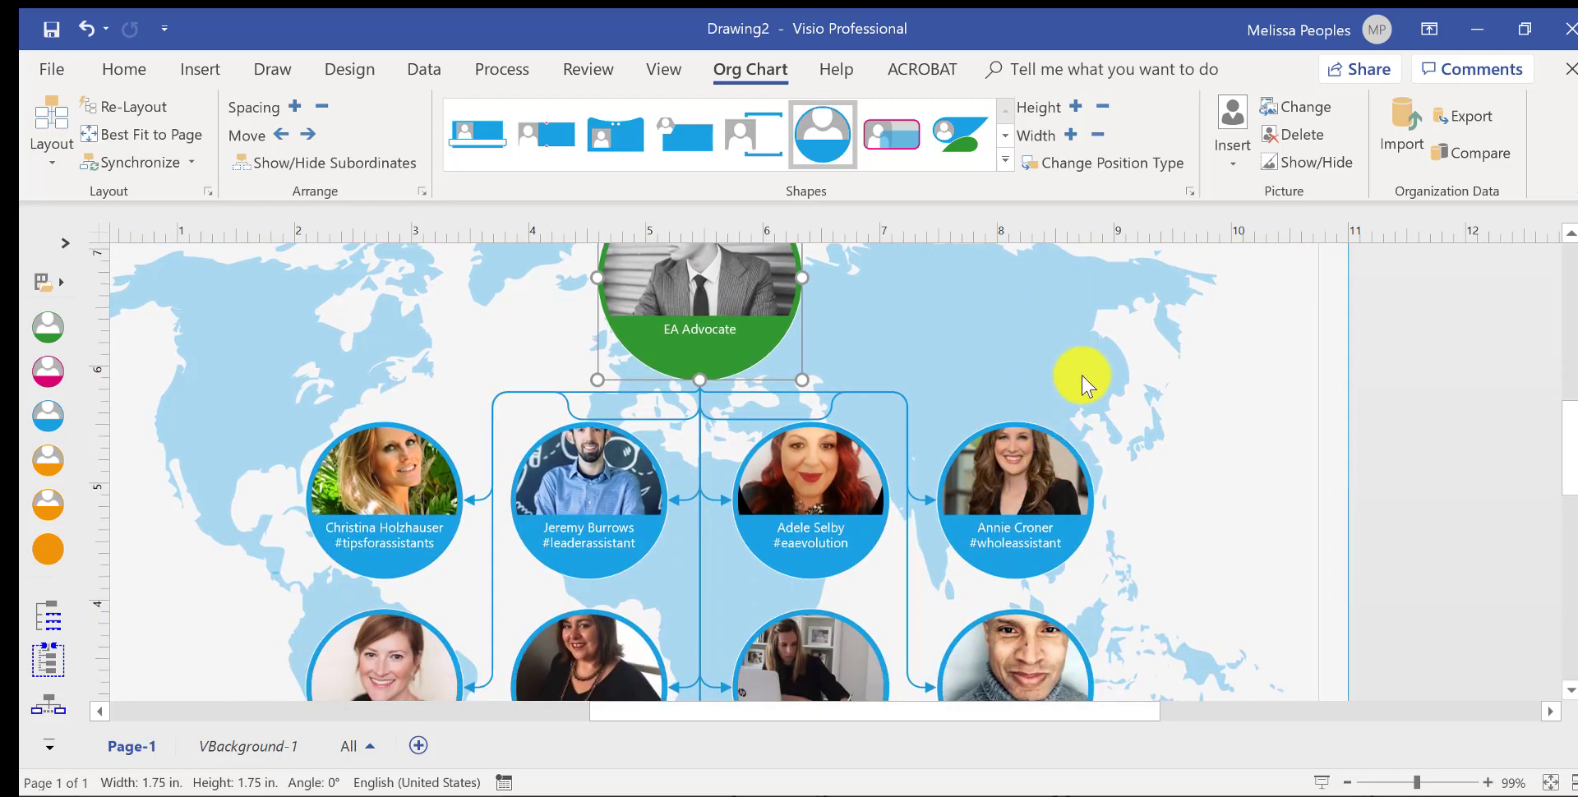
scroll(1077, 374, "up", 1)
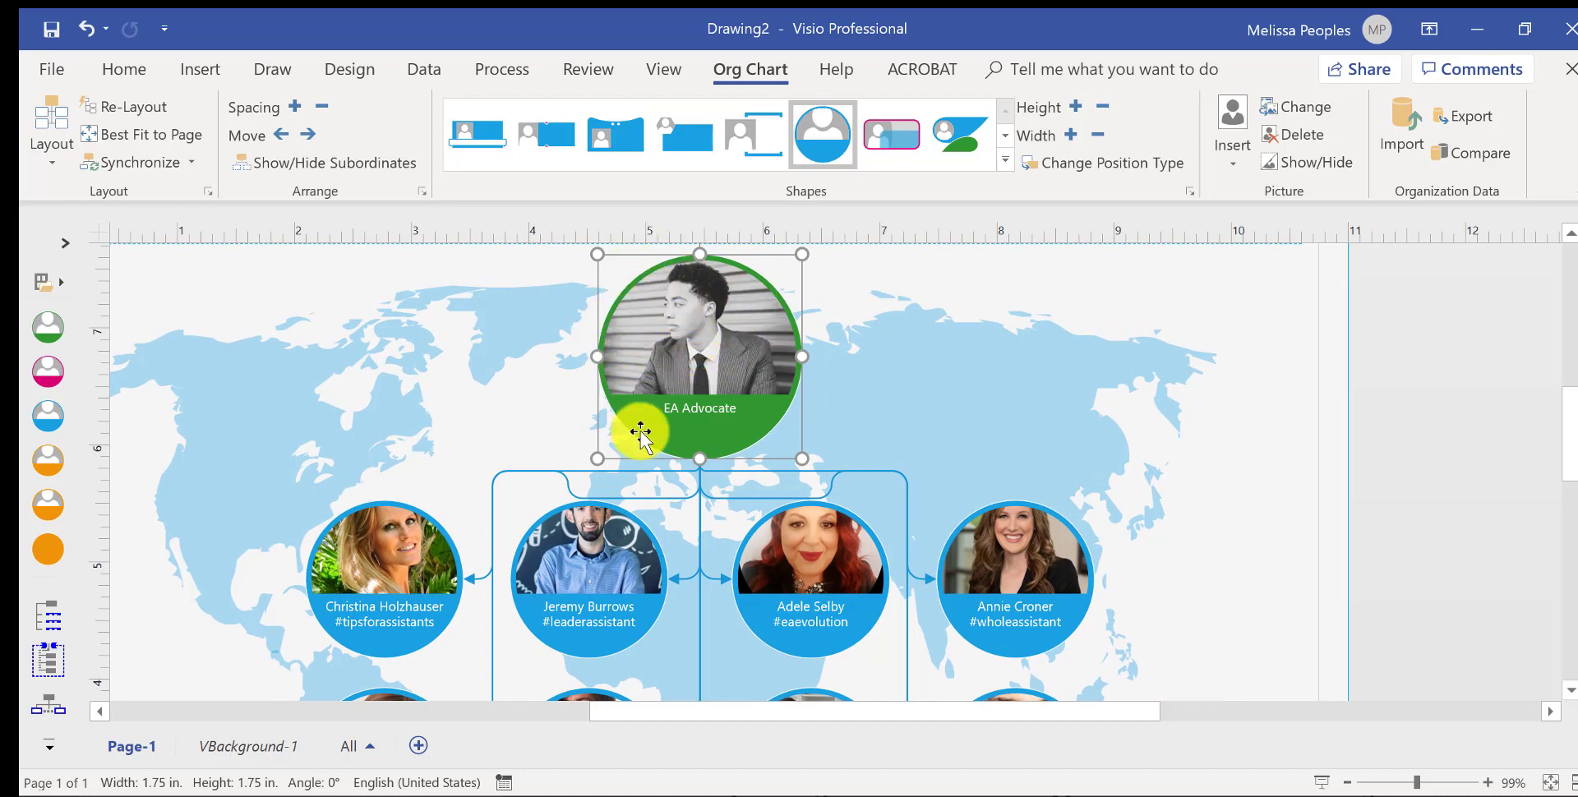
scroll(809, 359, "down", 4)
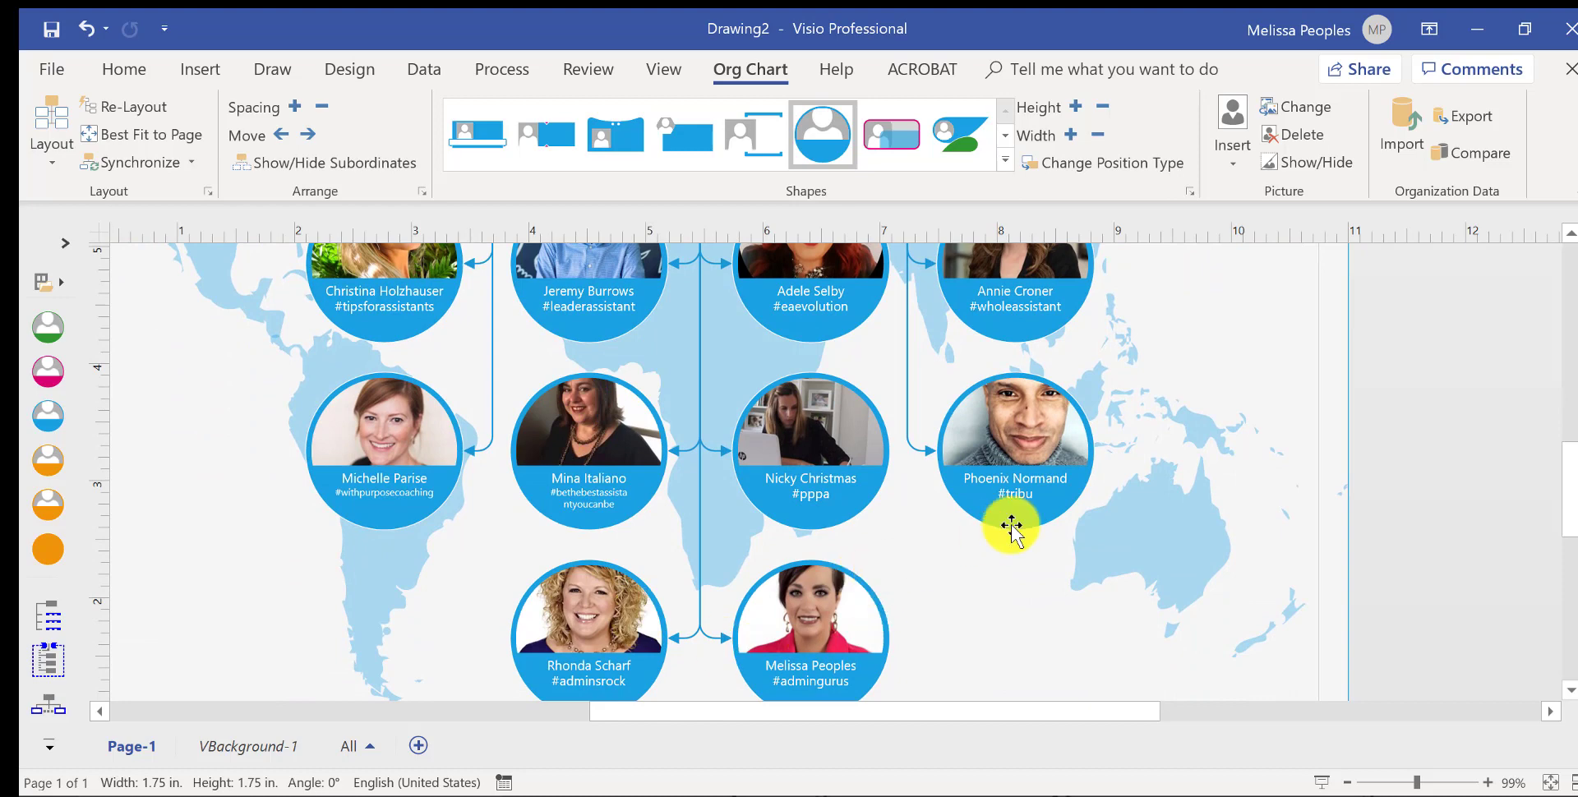
scroll(1049, 620, "up", 3)
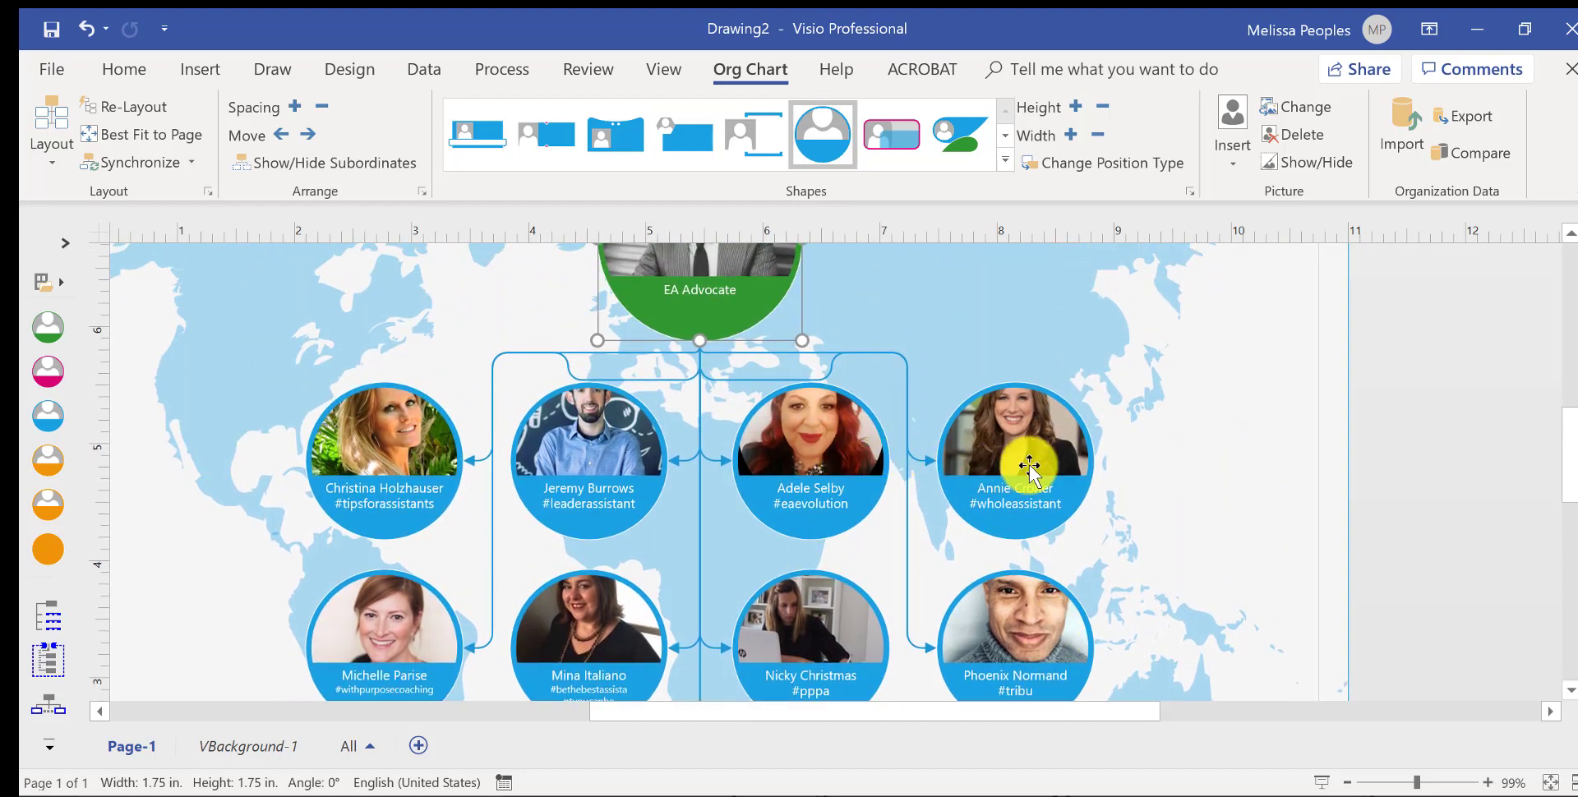
- Recrop the top-left advocate's photo with the Crop Tool so her face is centred
left_click(386, 439)
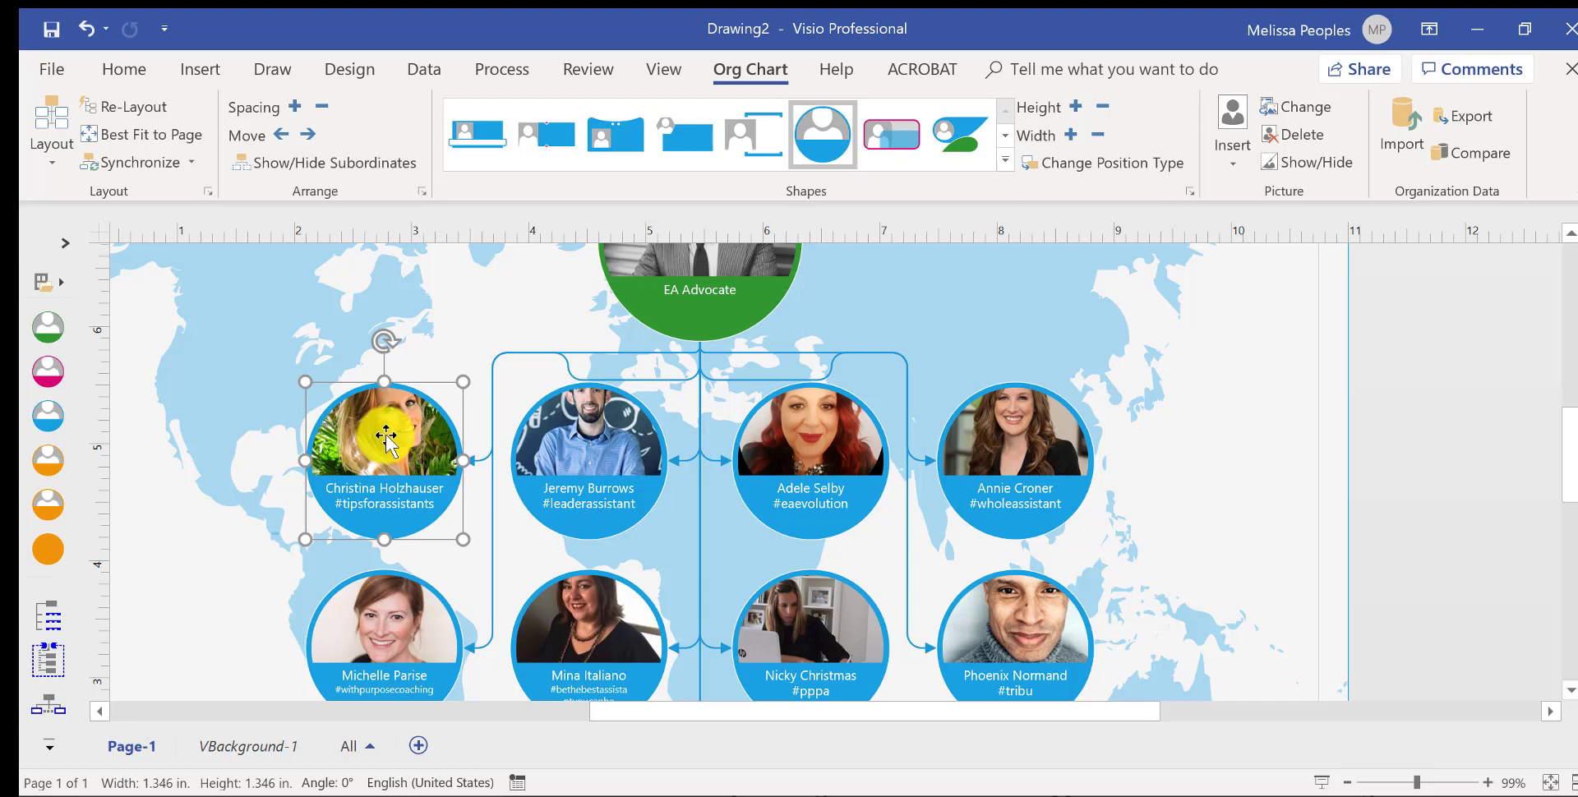
double_click(387, 440)
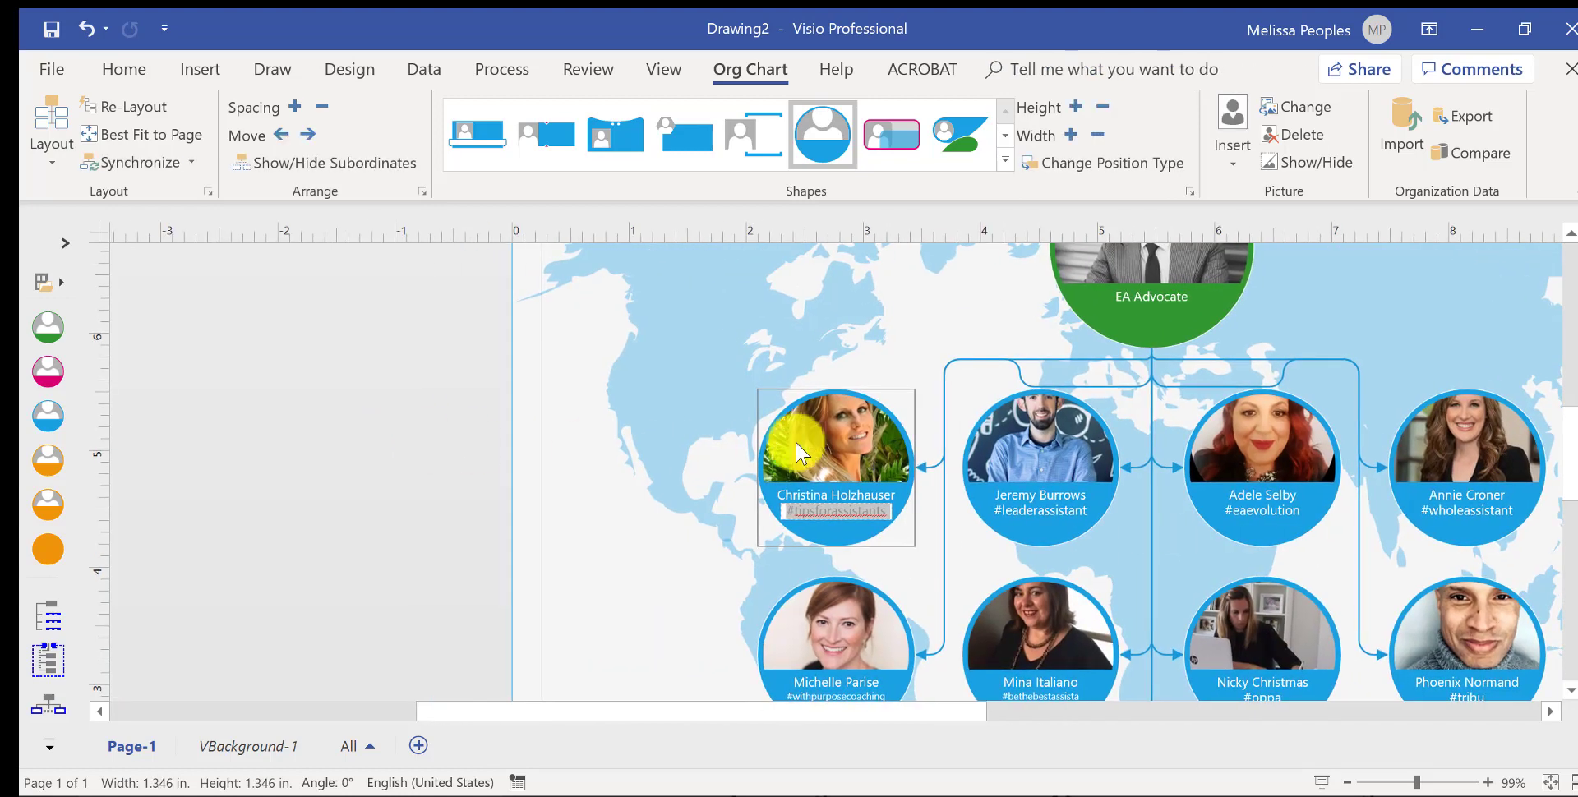
left_click(832, 438)
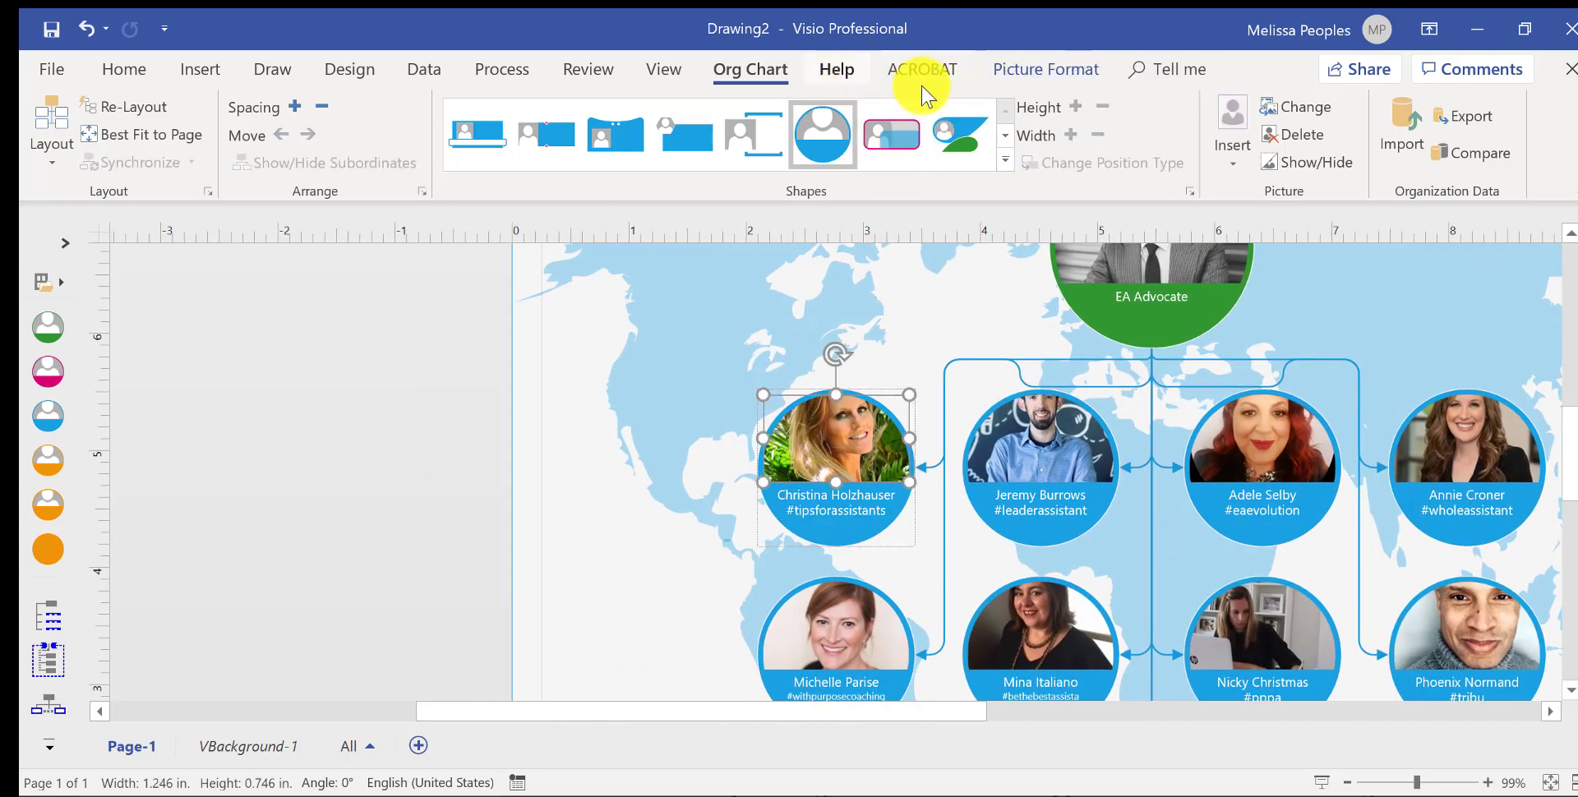
left_click(1062, 70)
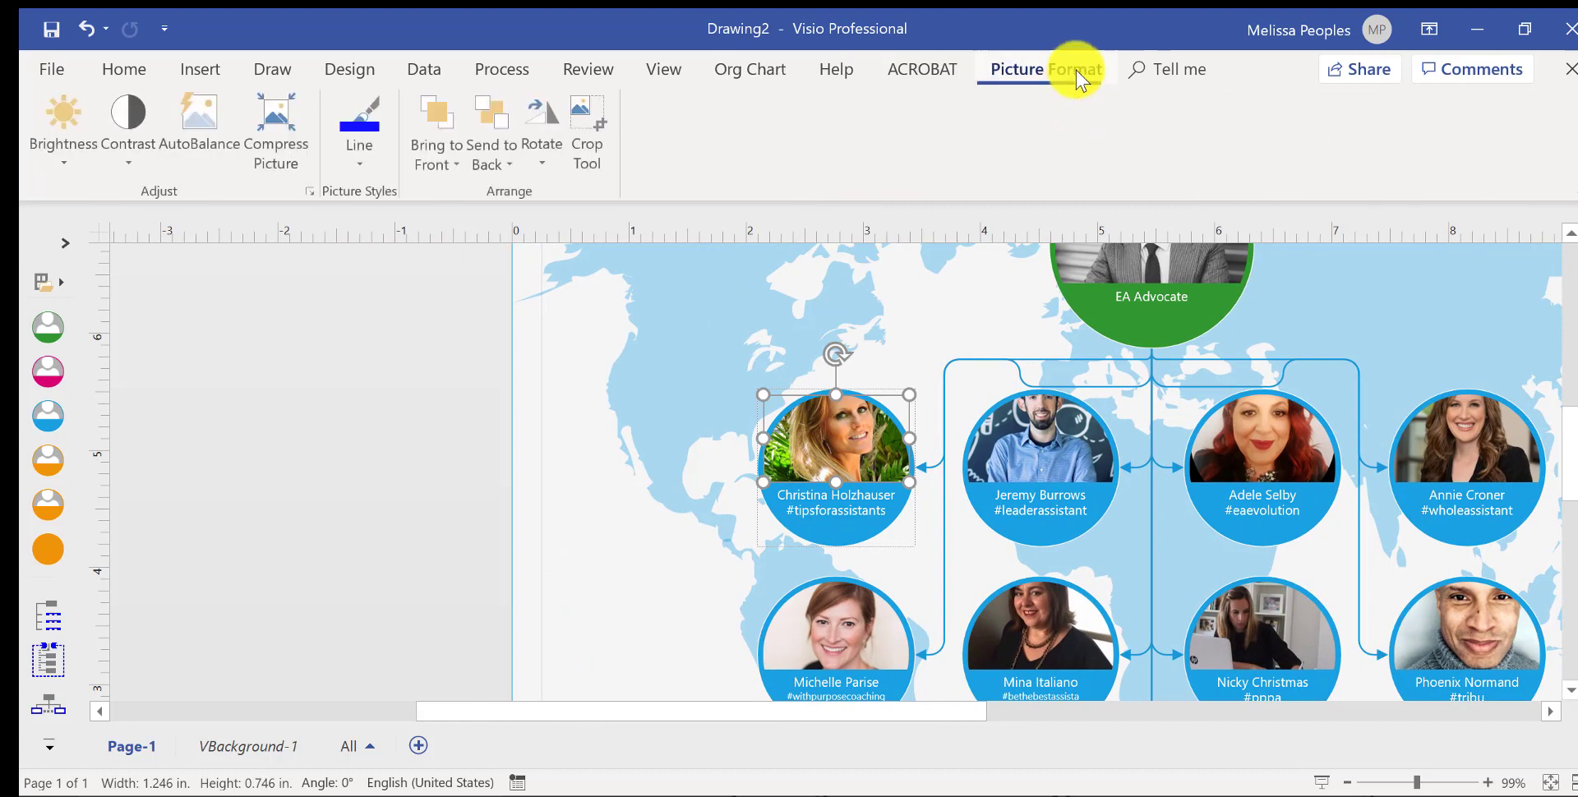
left_click(589, 123)
left_click_drag(832, 446, 834, 453)
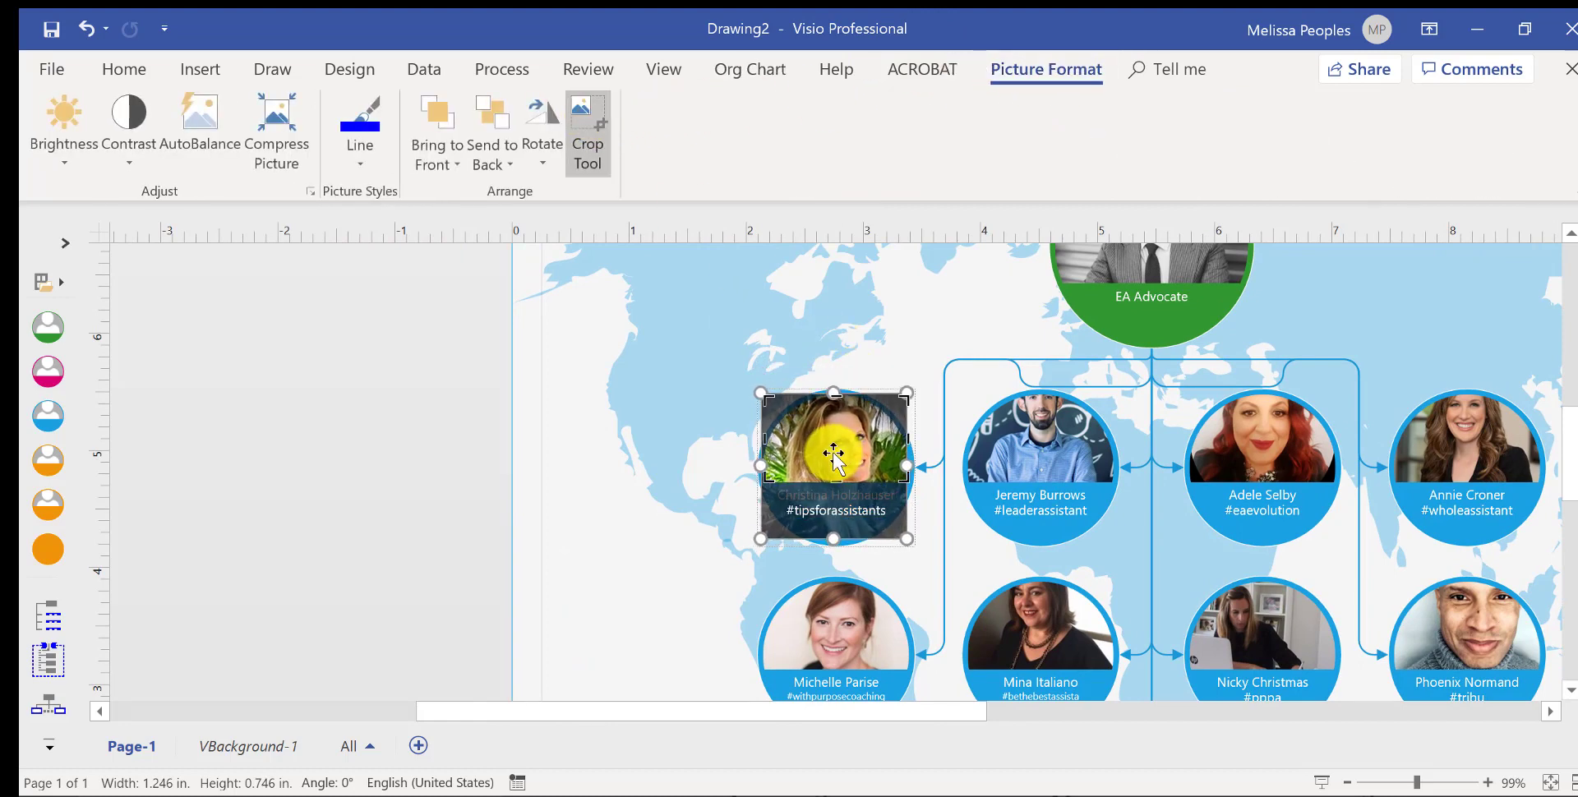
left_click(909, 310)
- Edit the second advocate's hashtag label in its portrait circle
left_click(1057, 452)
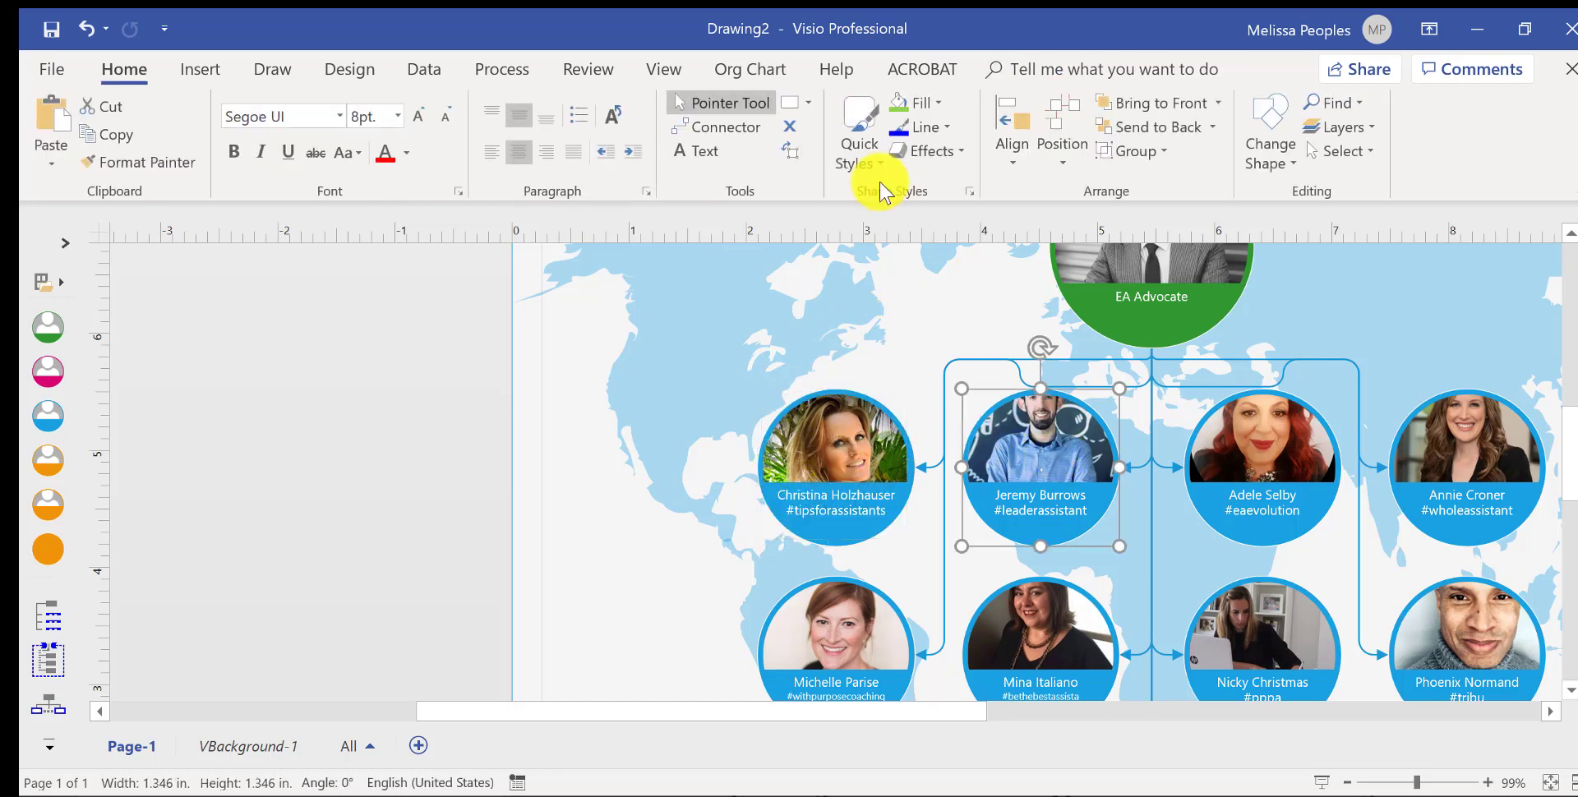
double_click(1028, 448)
left_click(1113, 610)
scroll(1113, 610, "down", 5)
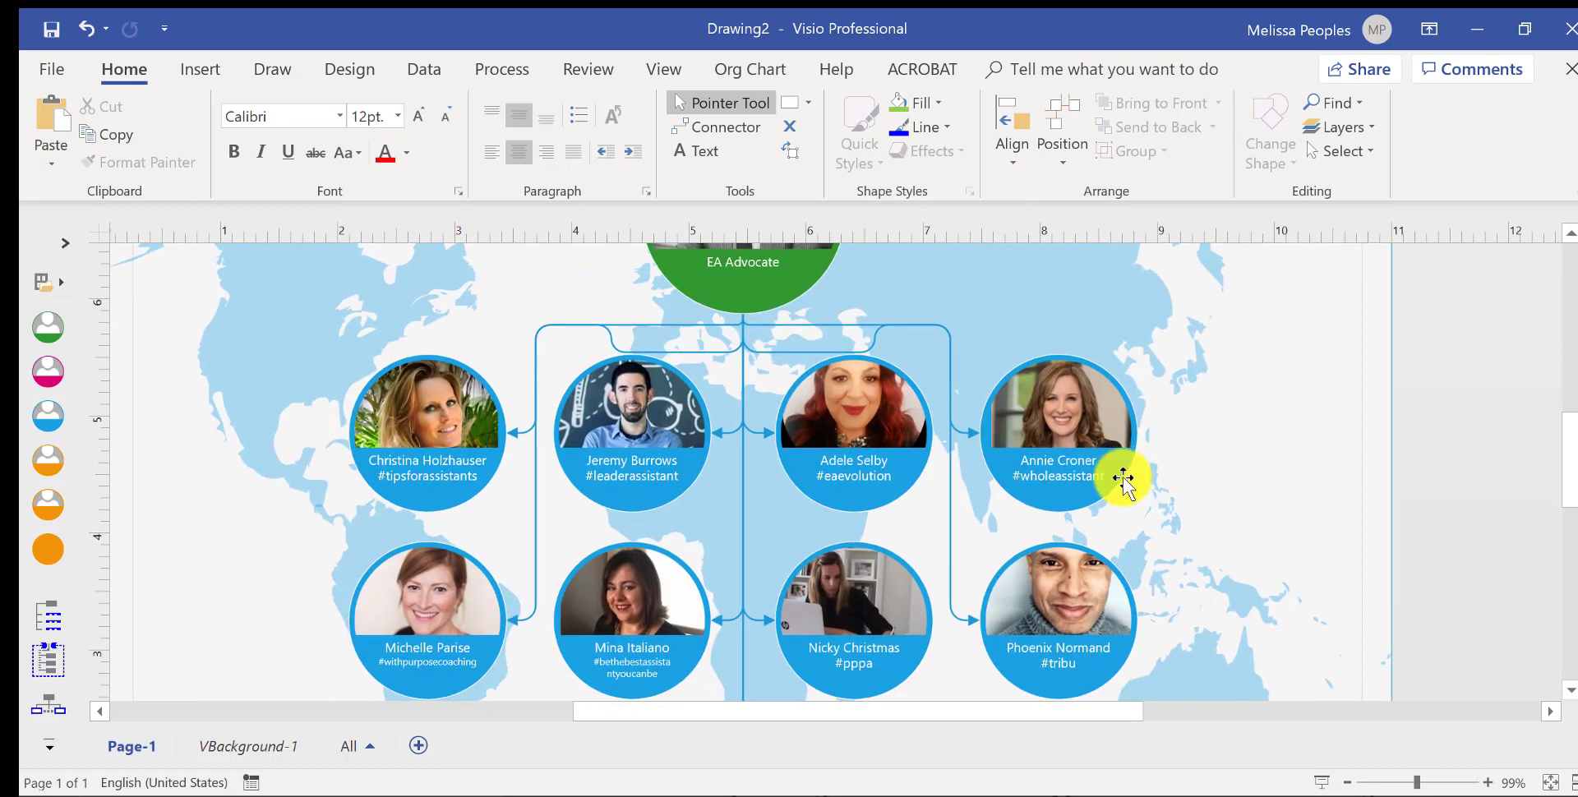
scroll(1124, 477, "down", 3)
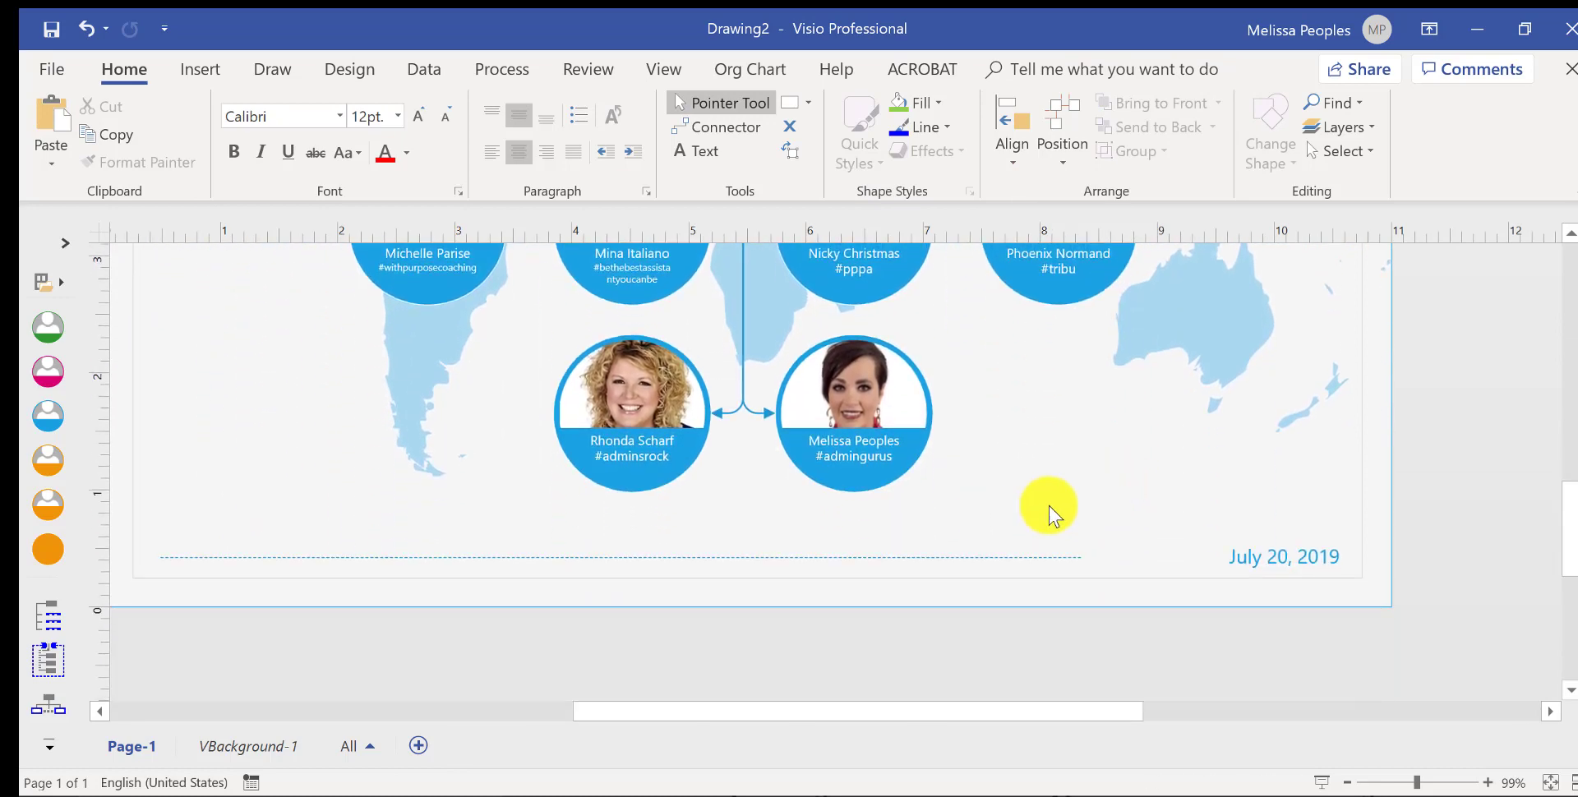
scroll(1113, 444, "up", 5)
scroll(1101, 461, "up", 4)
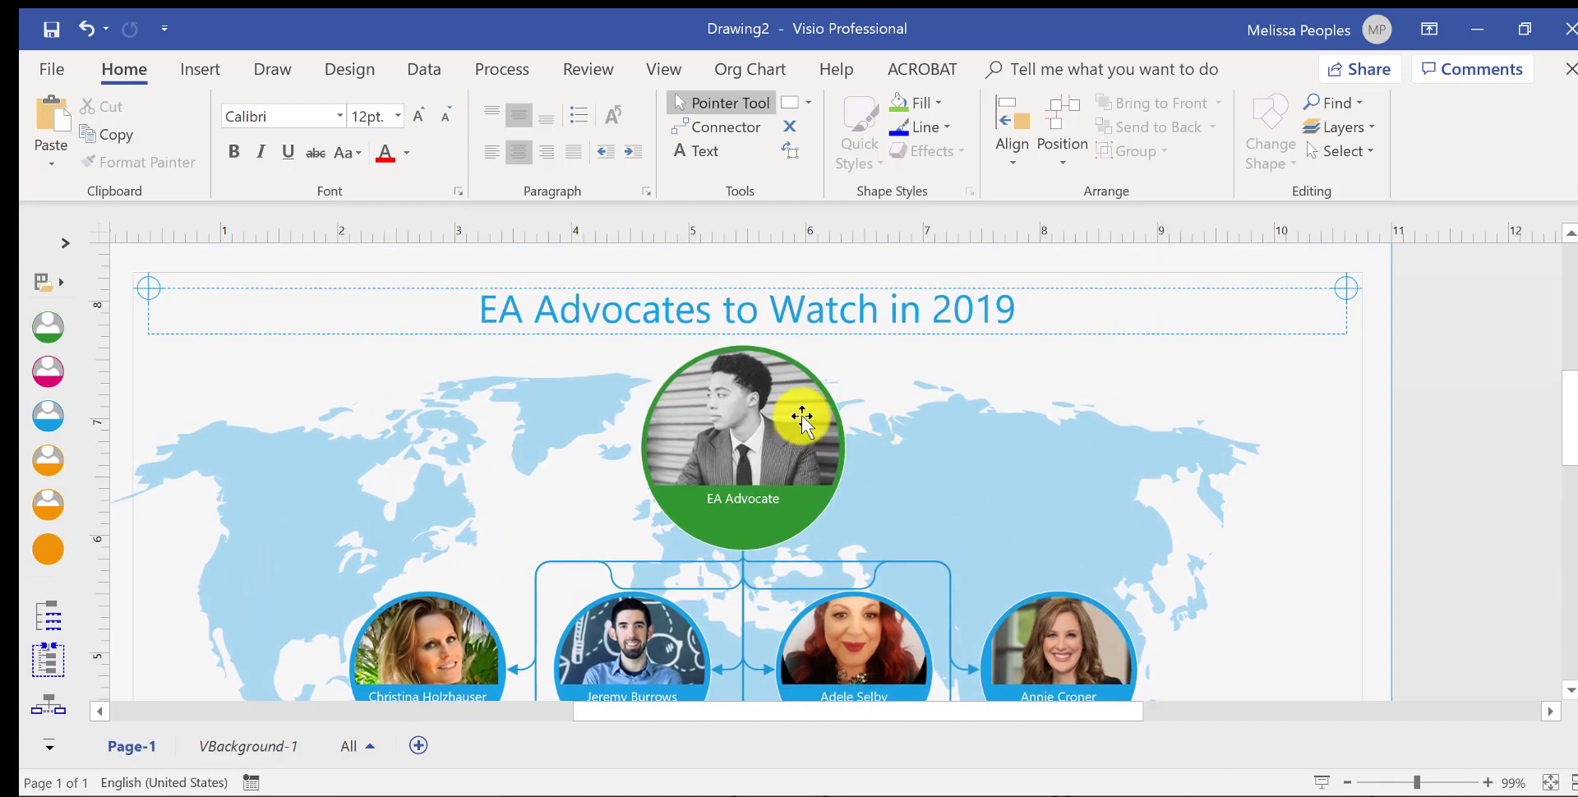
- Delete the central EA Advocate circle with its connectors and zoom out to view the page
left_click(802, 420)
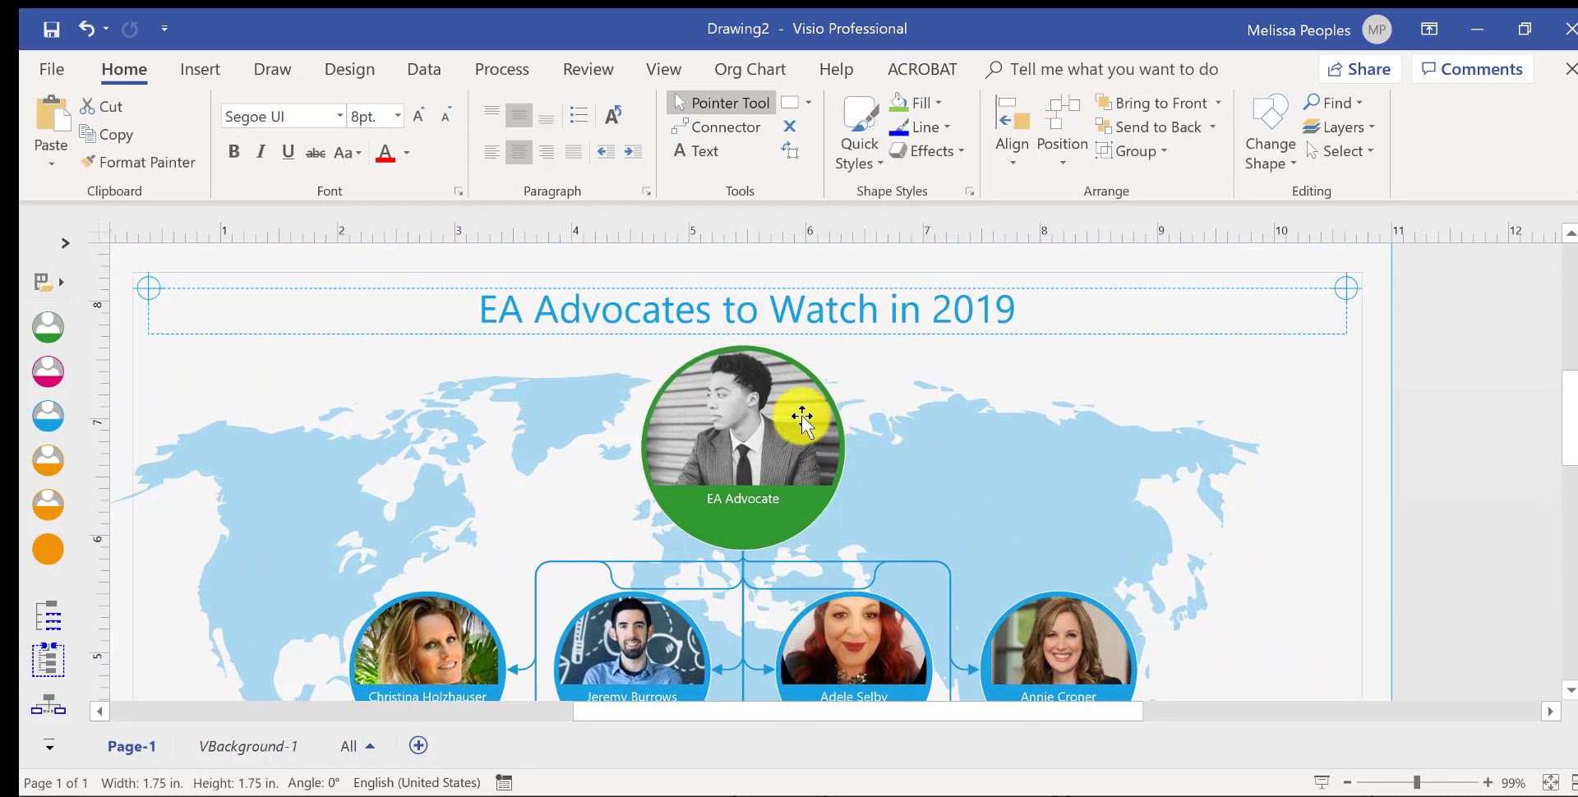
key("Delete")
scroll(802, 420, "down", 4)
scroll(802, 419, "down", 3)
scroll(803, 420, "up", 5)
scroll(803, 419, "down", 3)
scroll(802, 420, "up", 3)
scroll(802, 419, "down", 1)
scroll(802, 419, "down", 1)
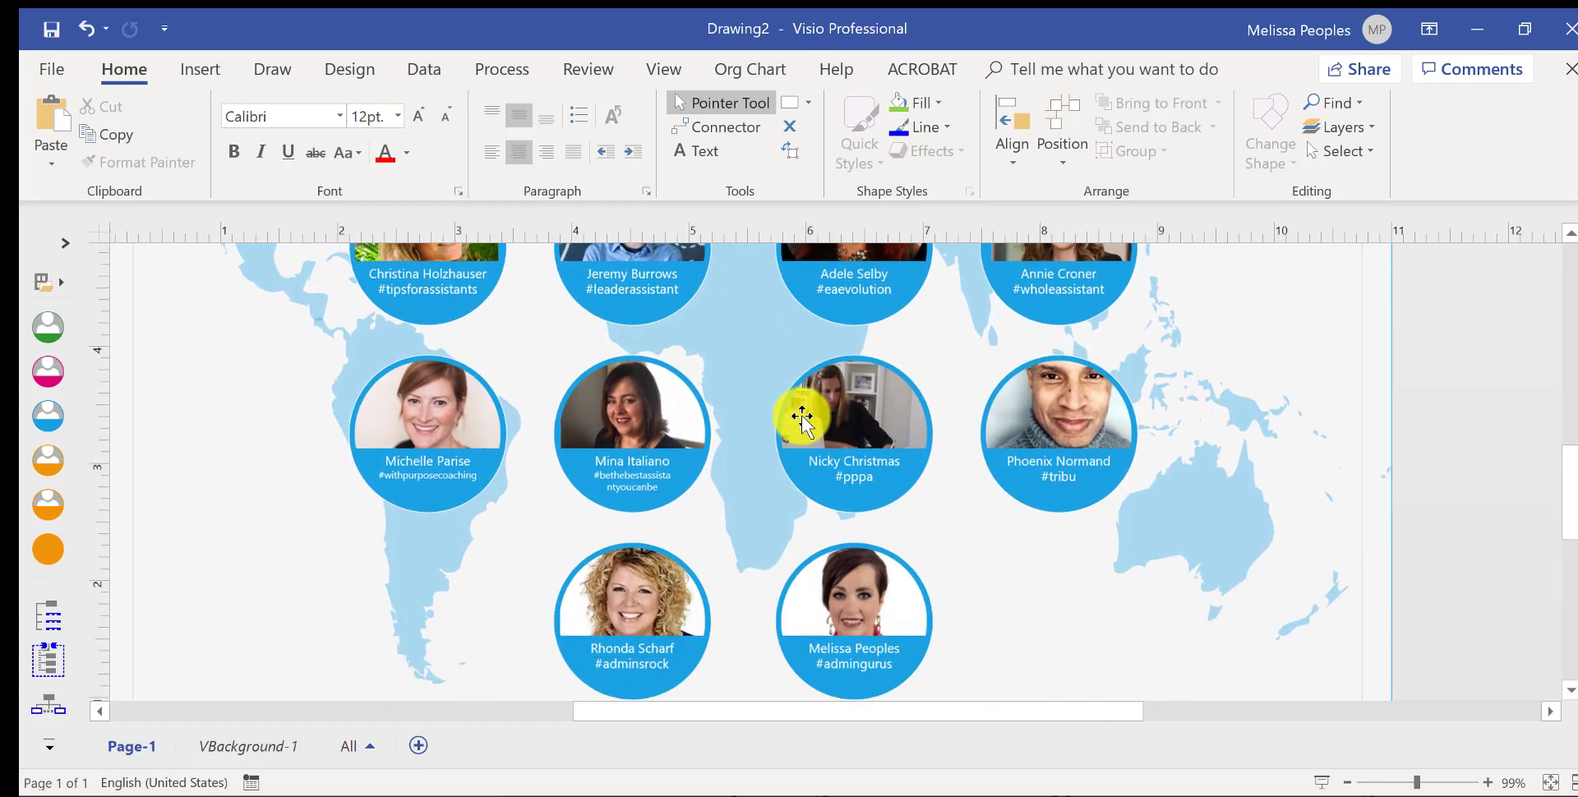
scroll(802, 420, "up", 1)
scroll(1395, 503, "down", 2)
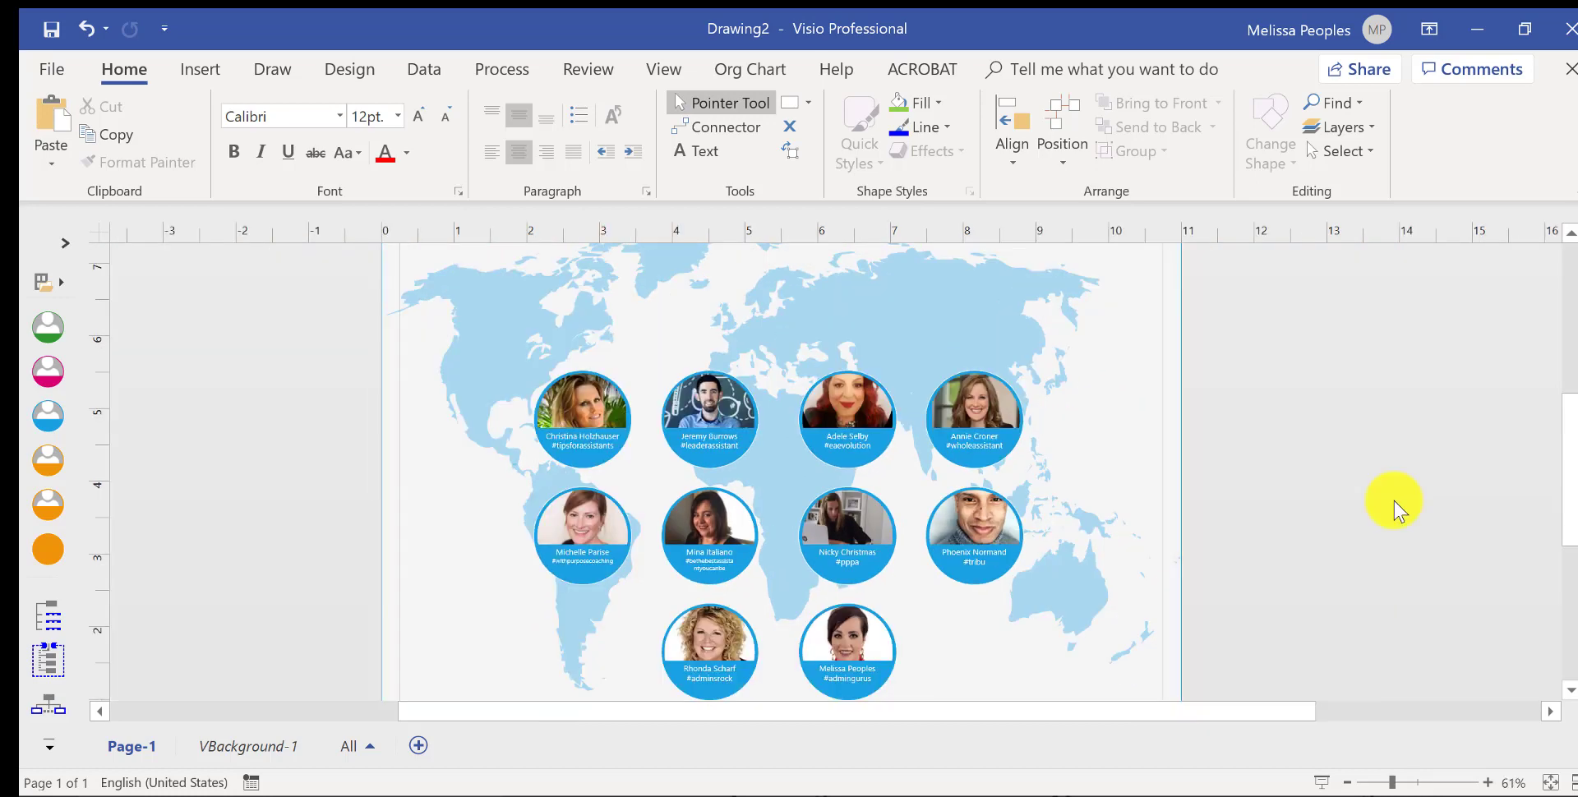
scroll(615, 371, "down", 1)
- Select all ten portrait circles and move them up the map
left_click_drag(417, 263, 1145, 624)
scroll(837, 456, "up", 2)
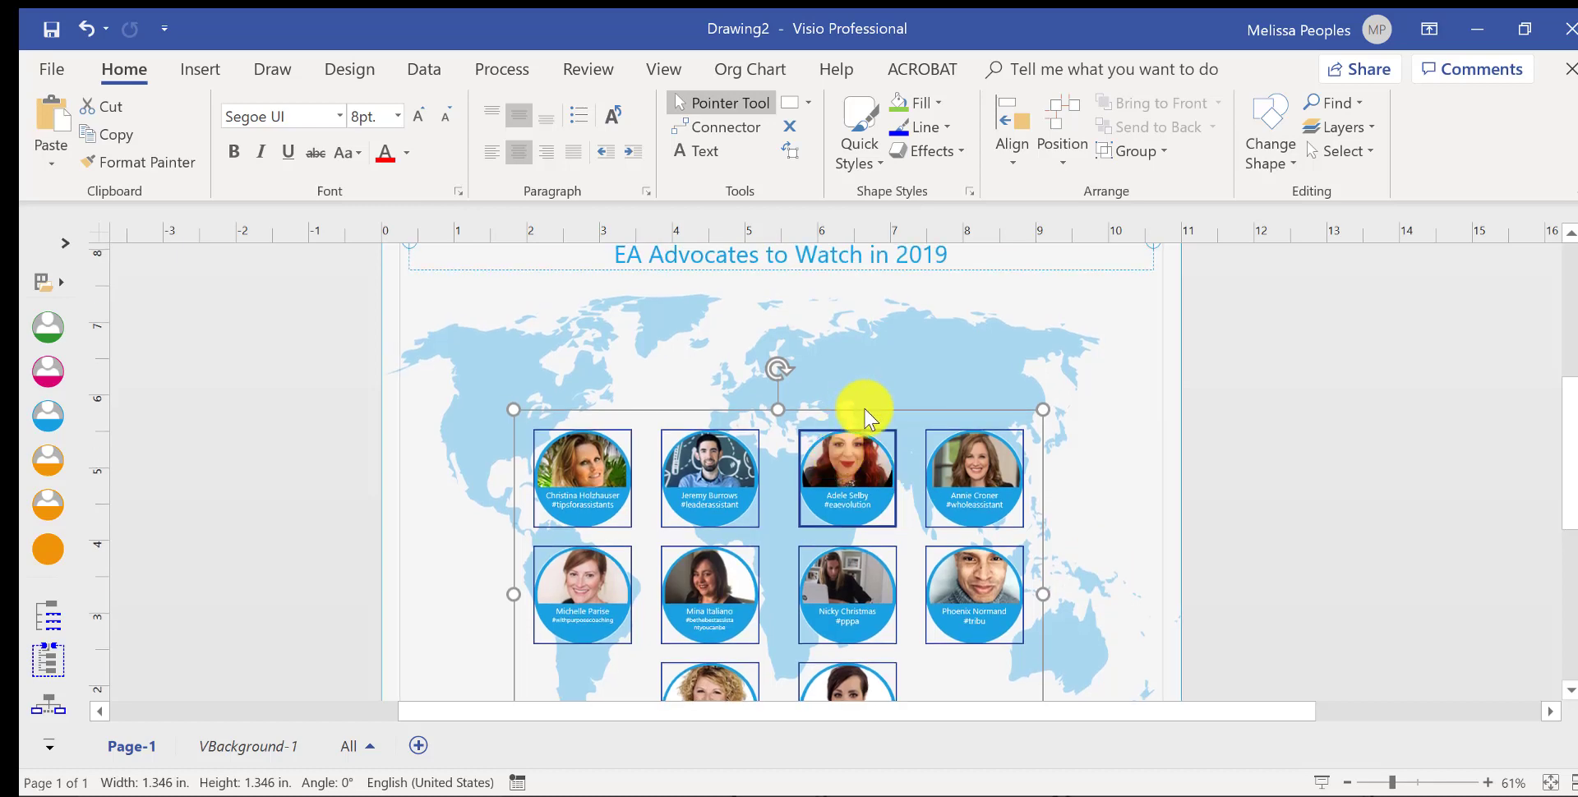
left_click_drag(863, 412, 866, 324)
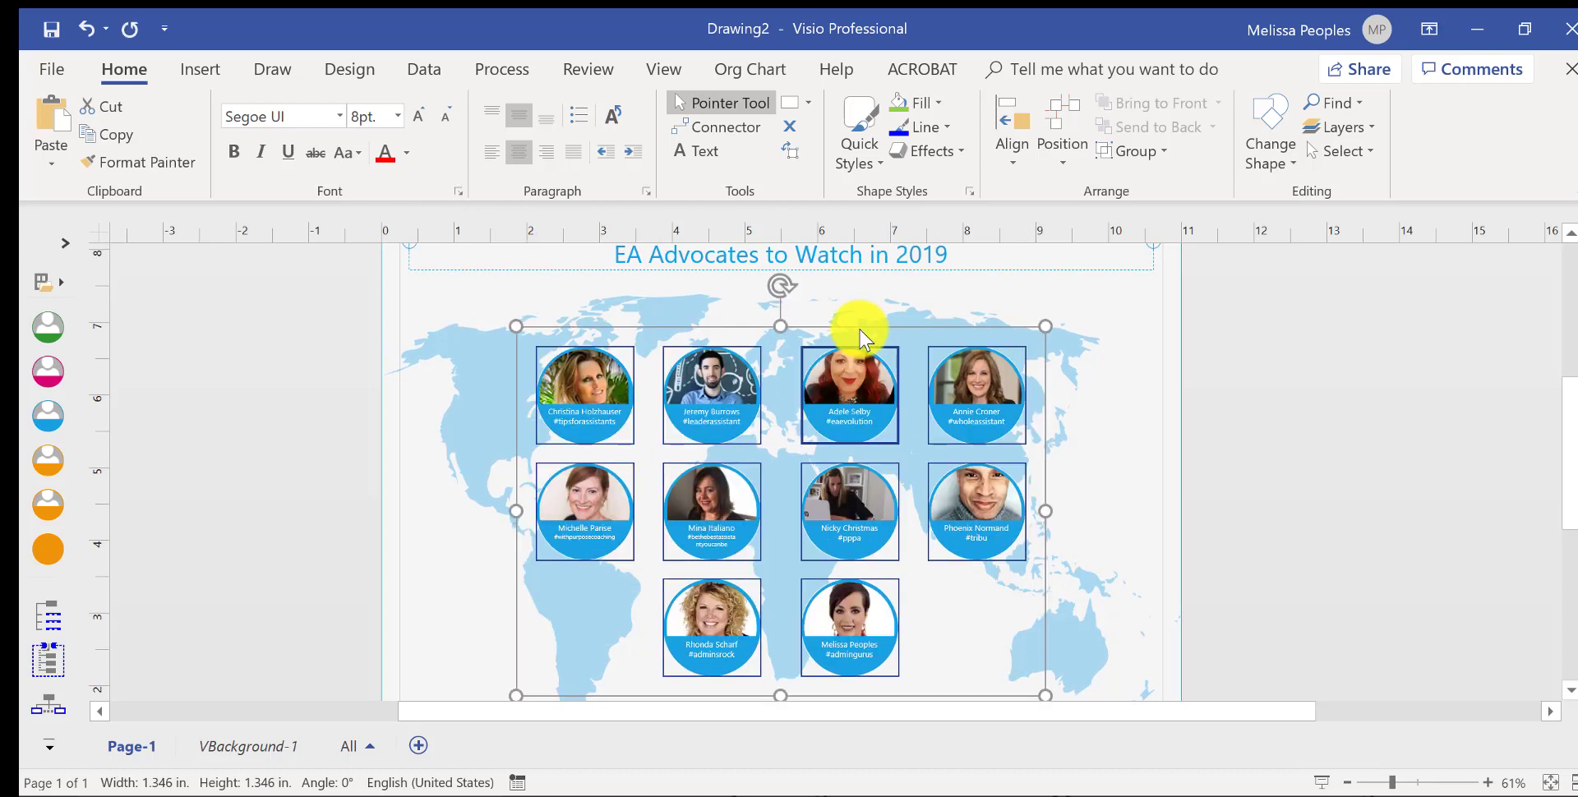
- Enlarge the portrait group by dragging its top-left and bottom-right corners
left_click_drag(511, 321, 458, 287)
scroll(1165, 464, "down", 2)
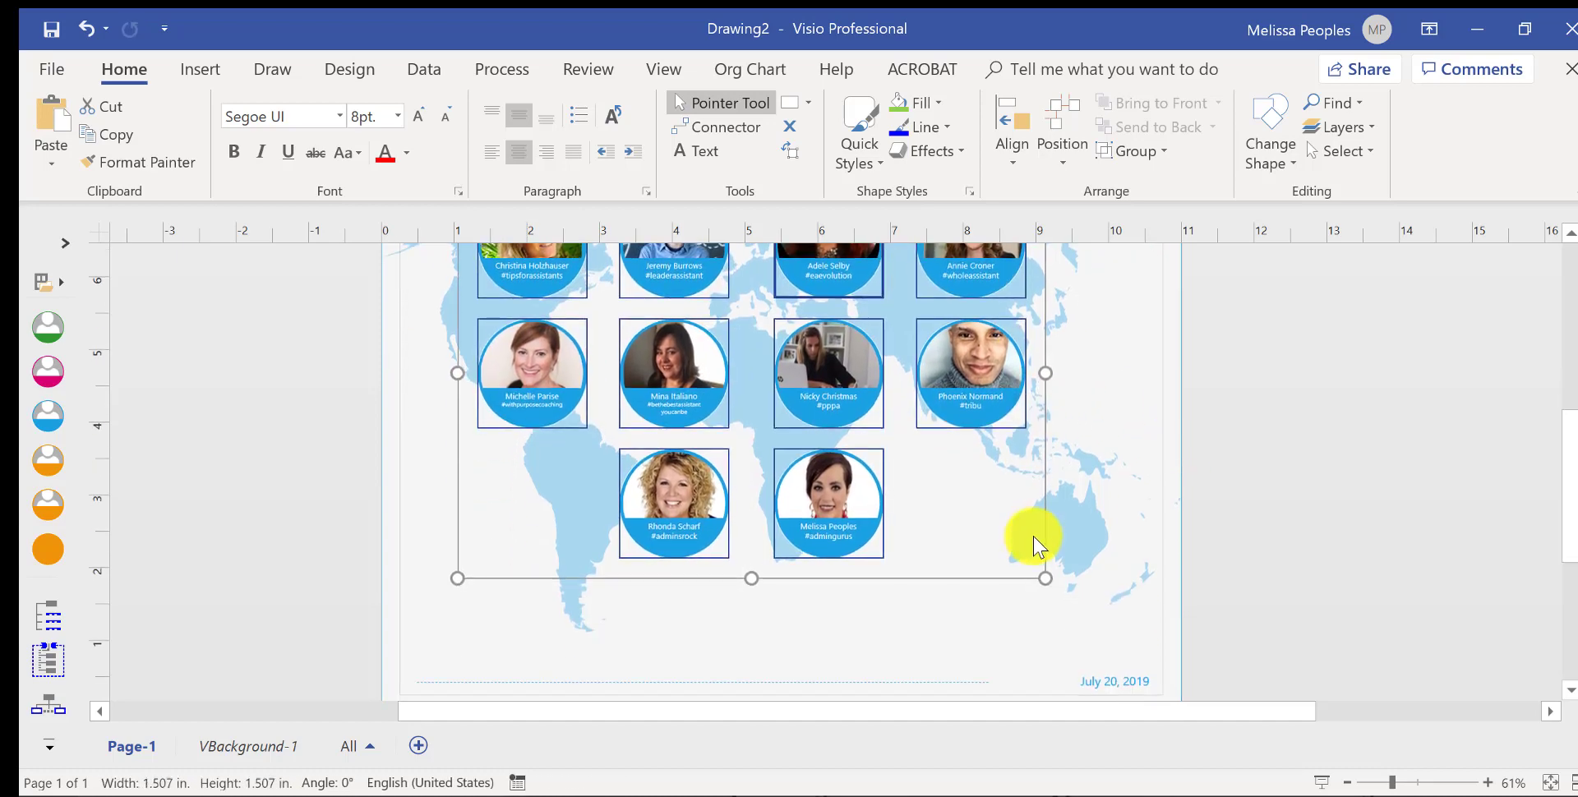
left_click_drag(1044, 578, 1110, 606)
left_click(1264, 609)
scroll(955, 569, "up", 2)
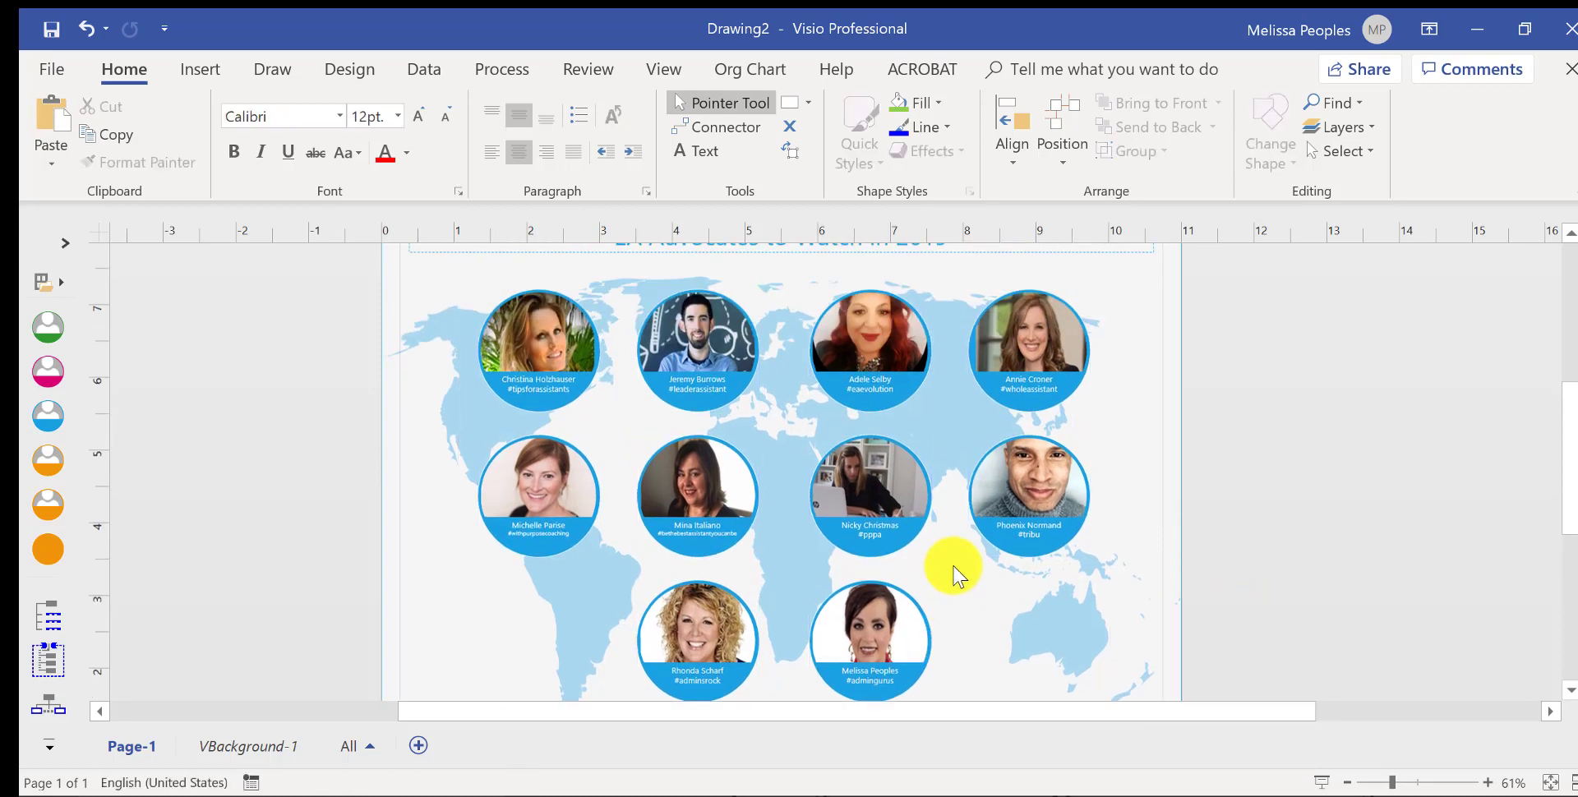
scroll(955, 569, "down", 2)
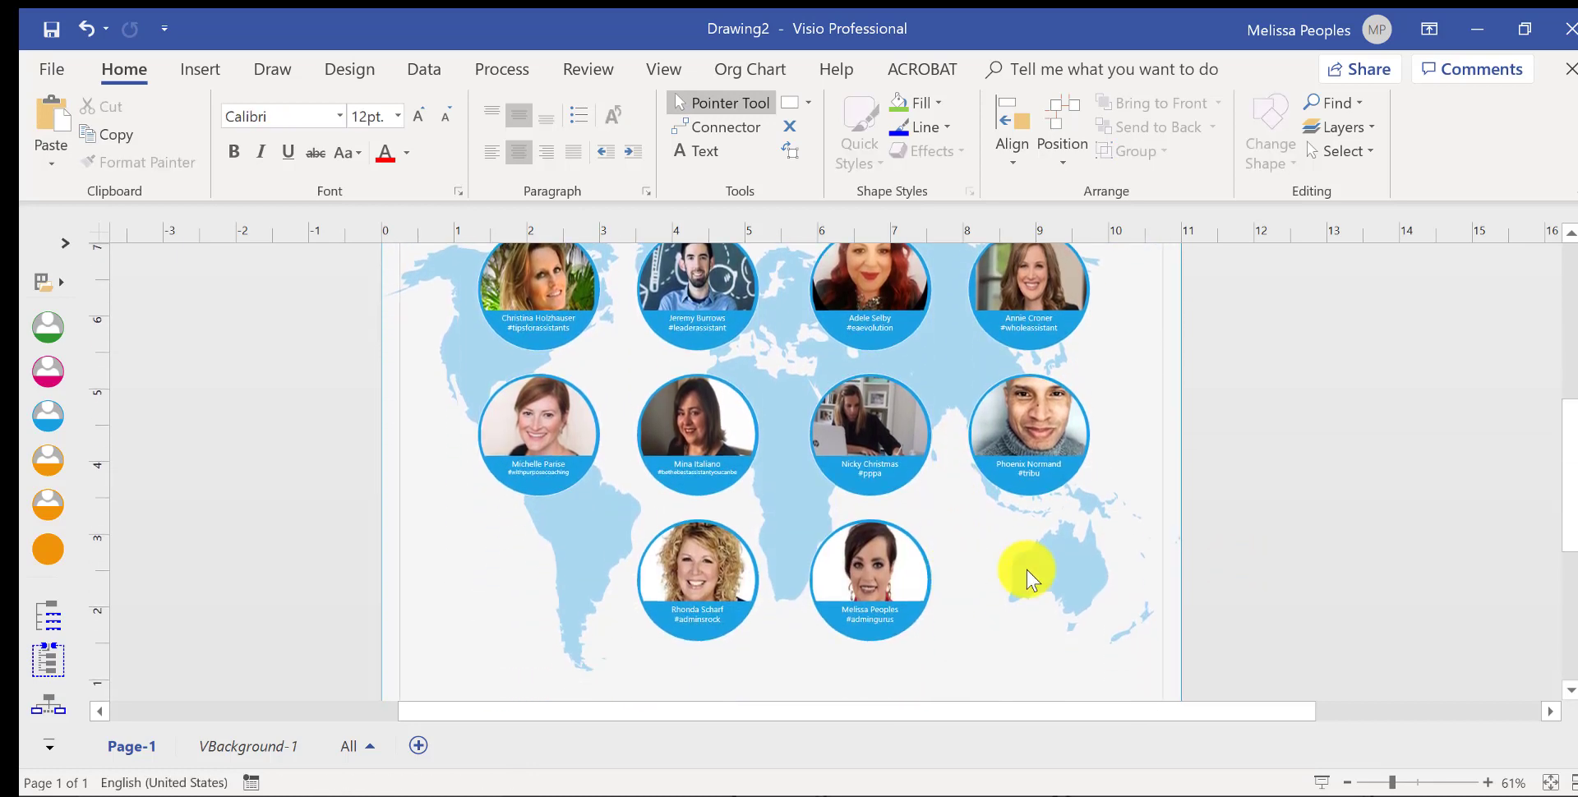
scroll(1388, 543, "up", 2)
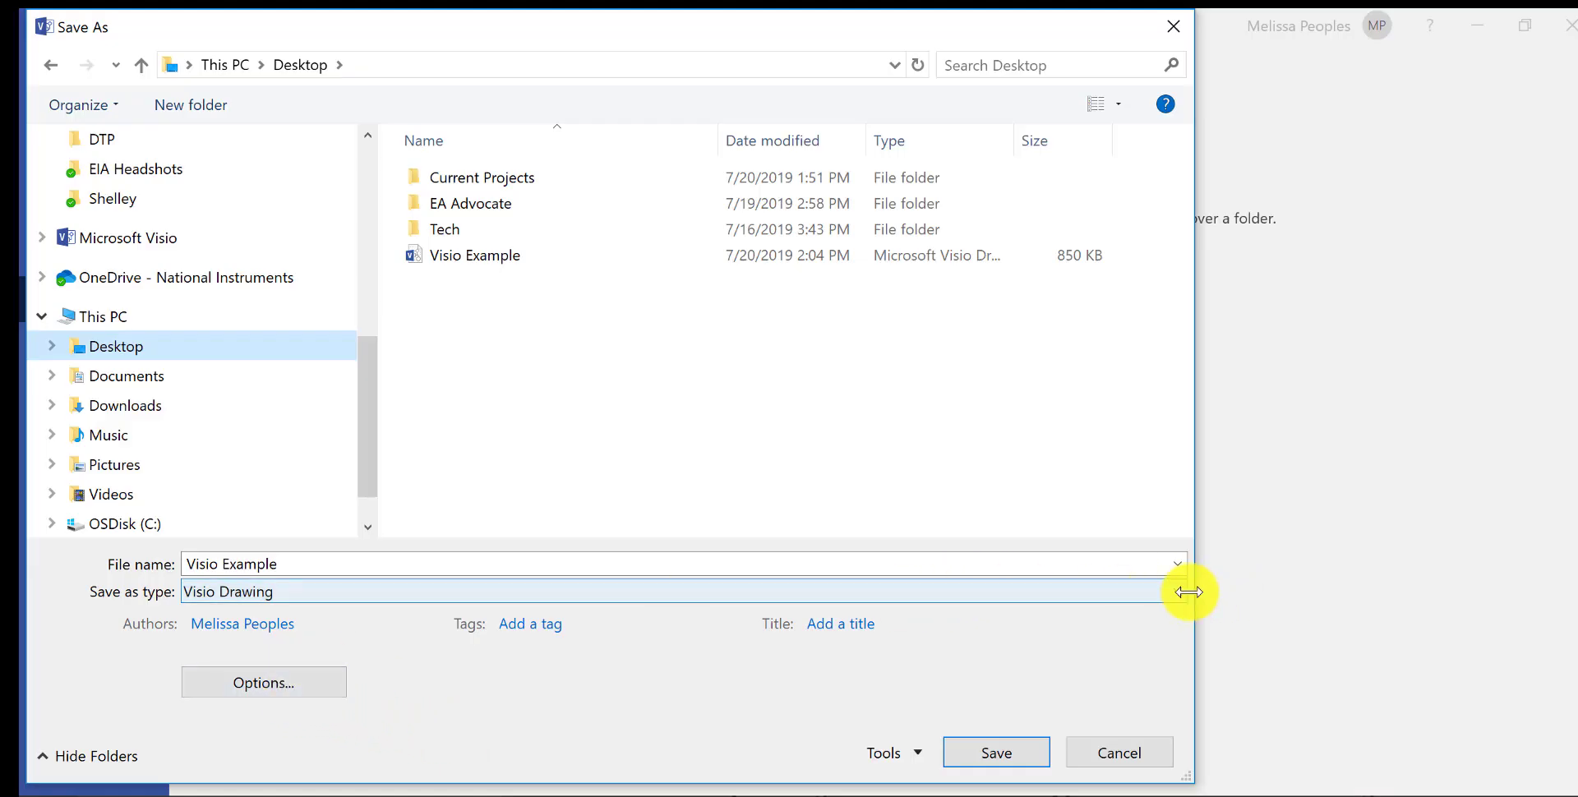
- Export the drawing to the Desktop as JPEG 'Visio Example', accepting default output options
left_click(1145, 603)
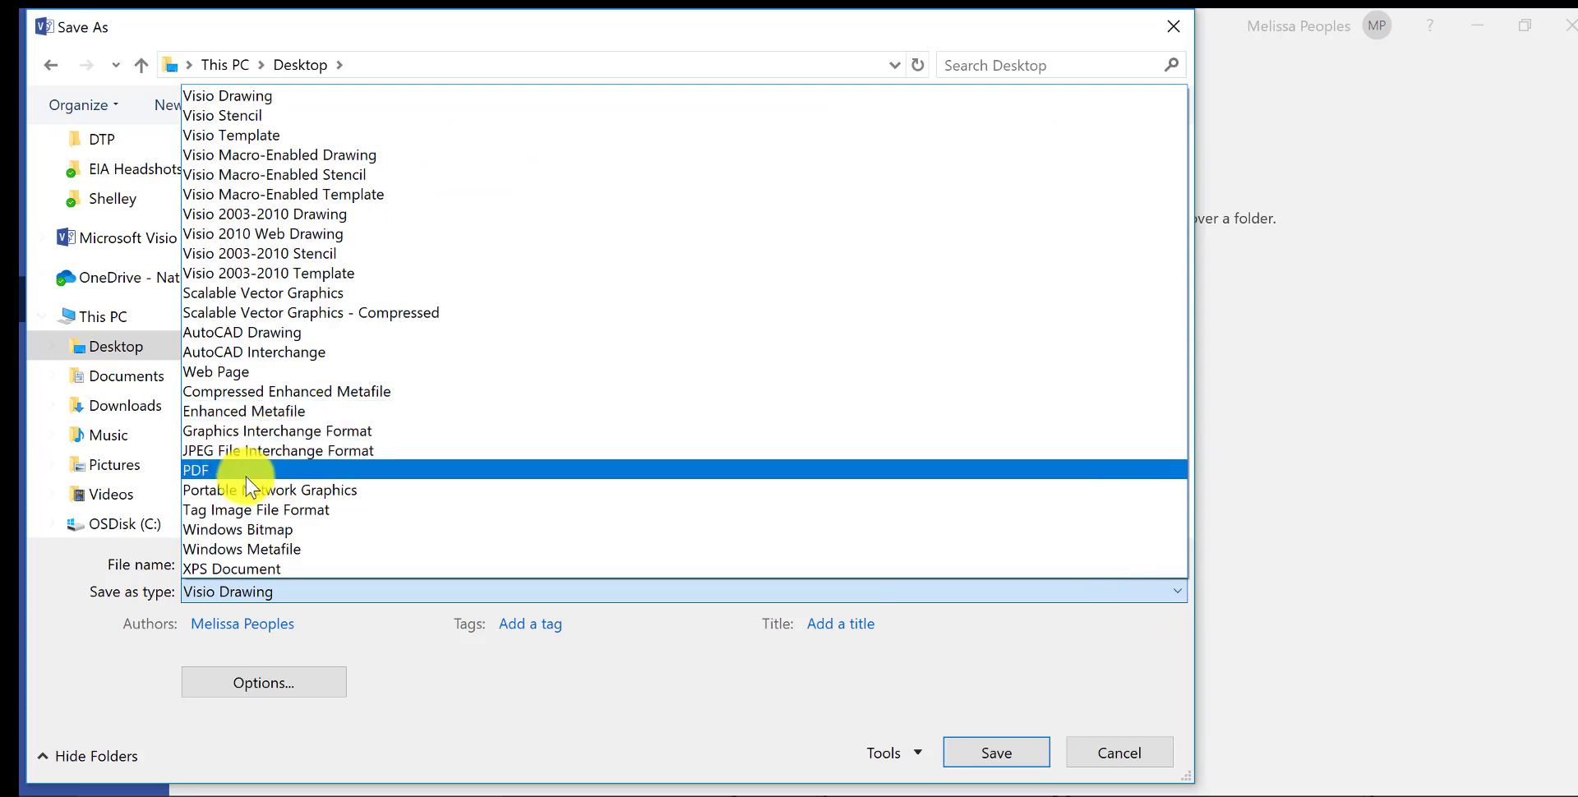
left_click(268, 448)
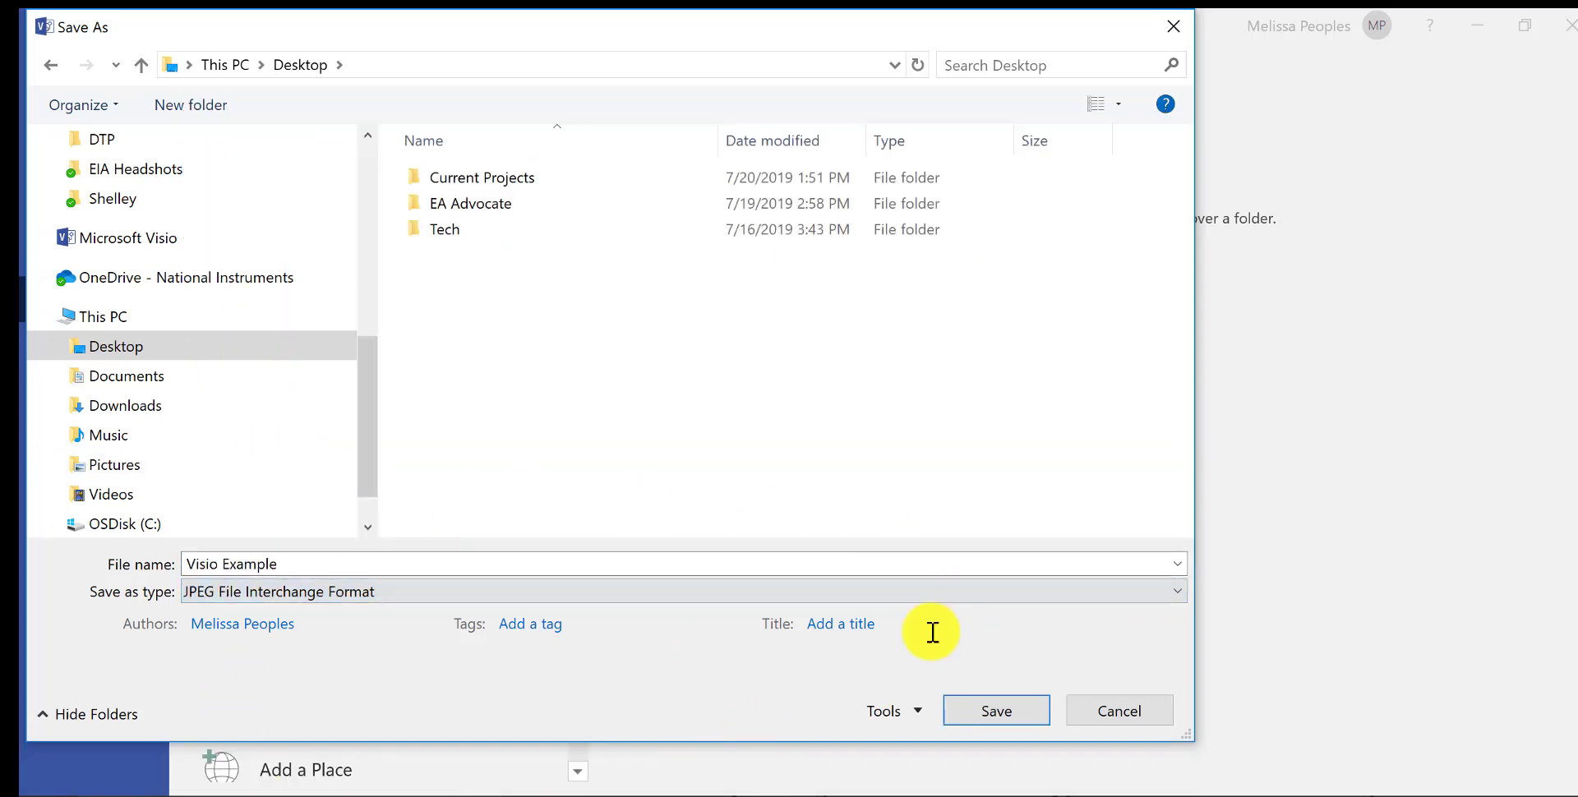
left_click(1038, 701)
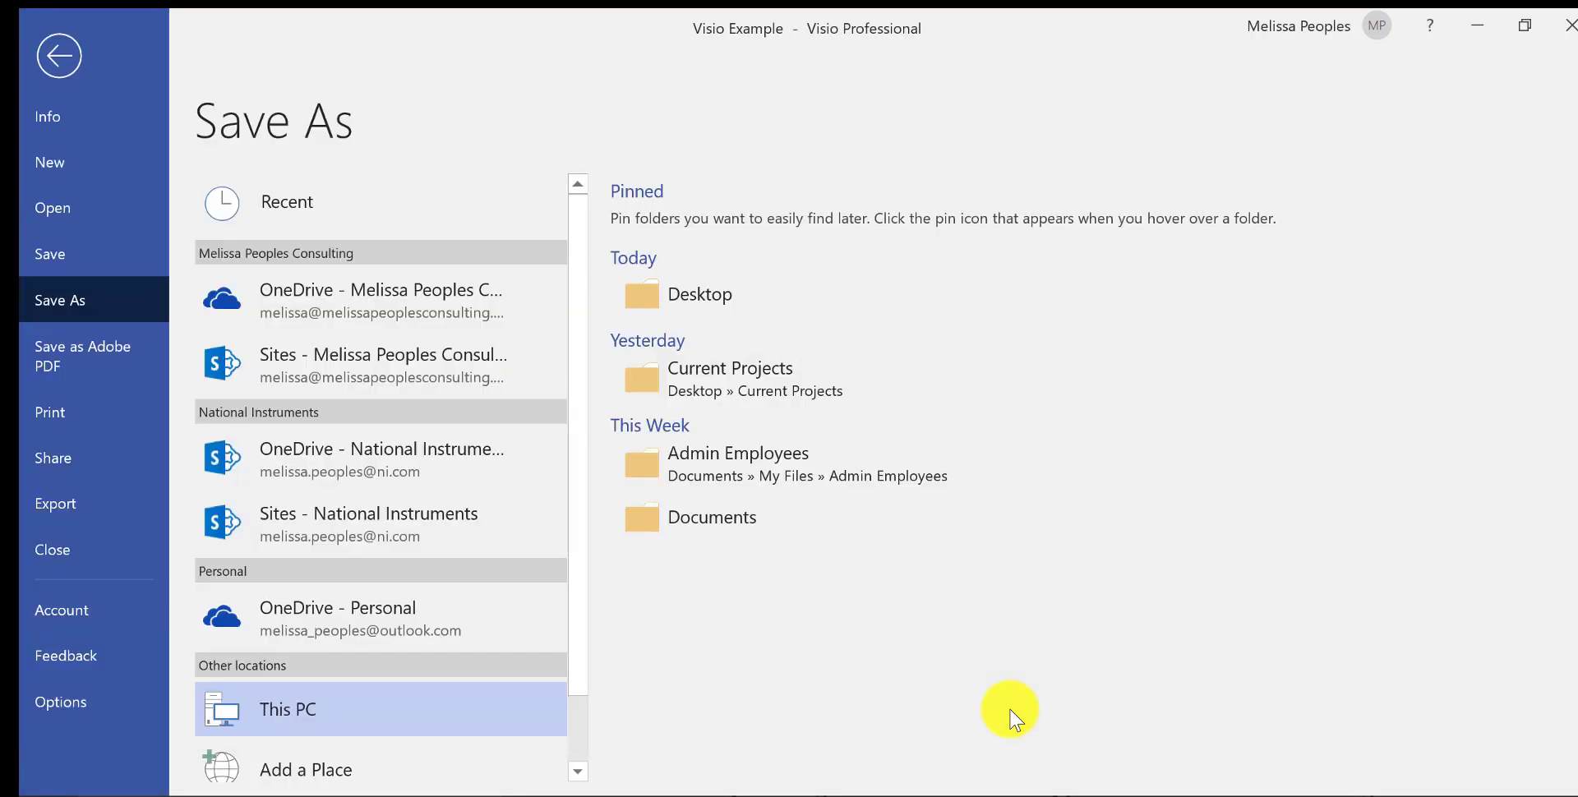
left_click(954, 634)
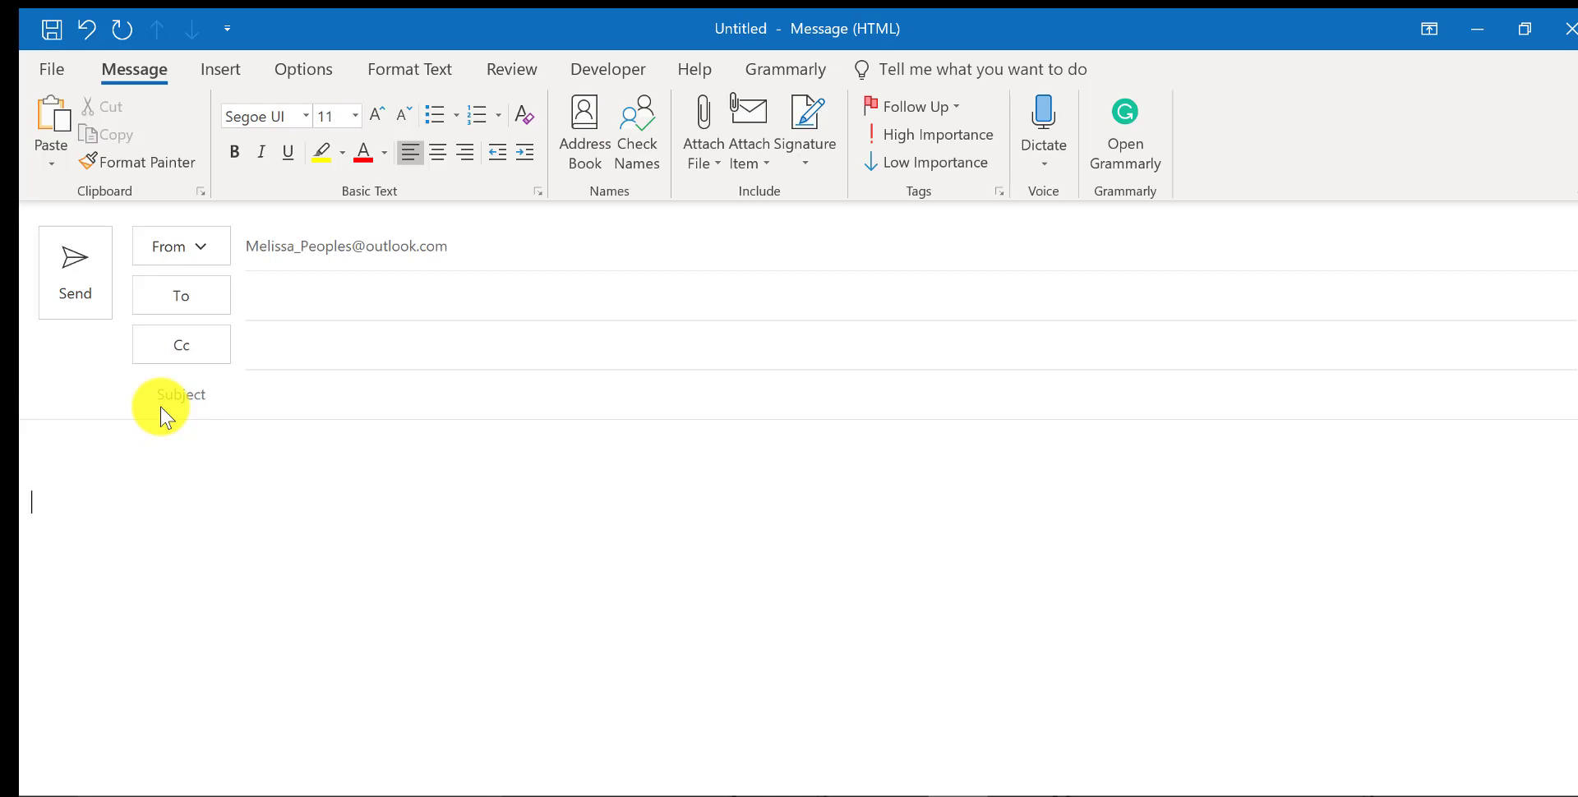
- Insert the exported 'Visio Example' JPEG chart into the message body
left_click(221, 69)
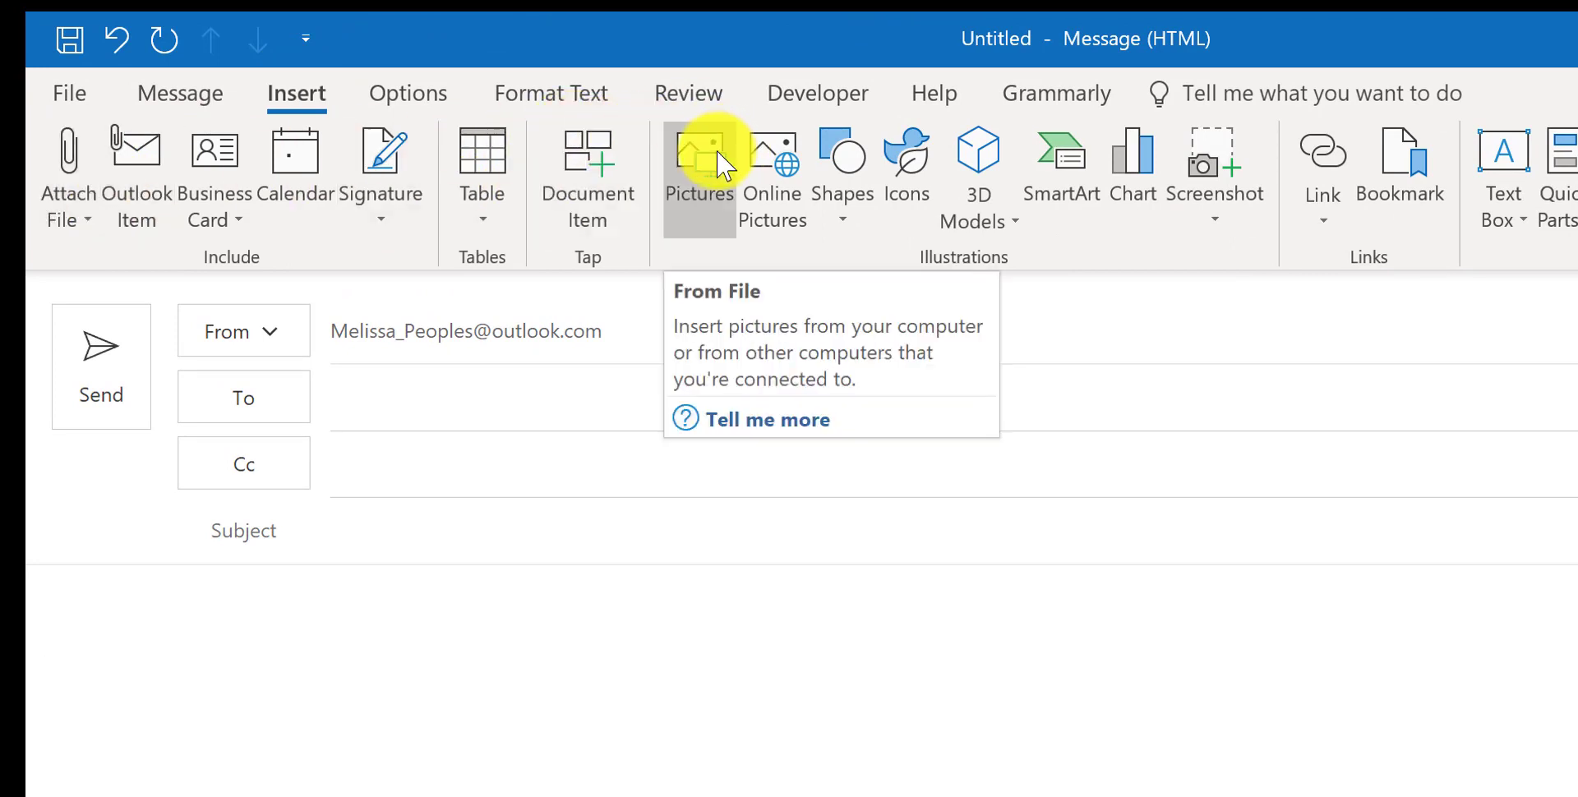
left_click(705, 169)
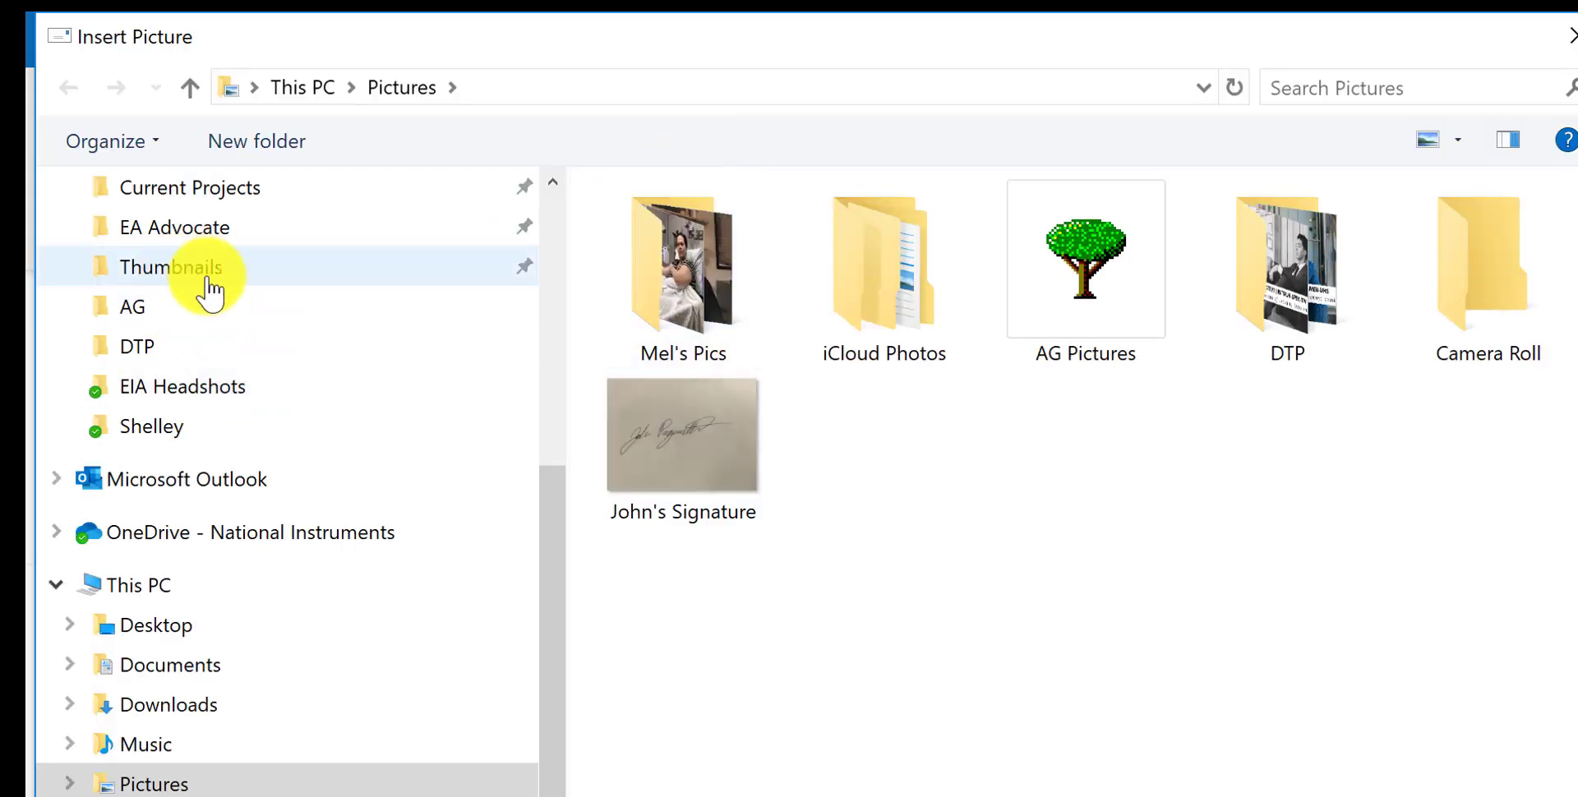
scroll(207, 290, "up", 2)
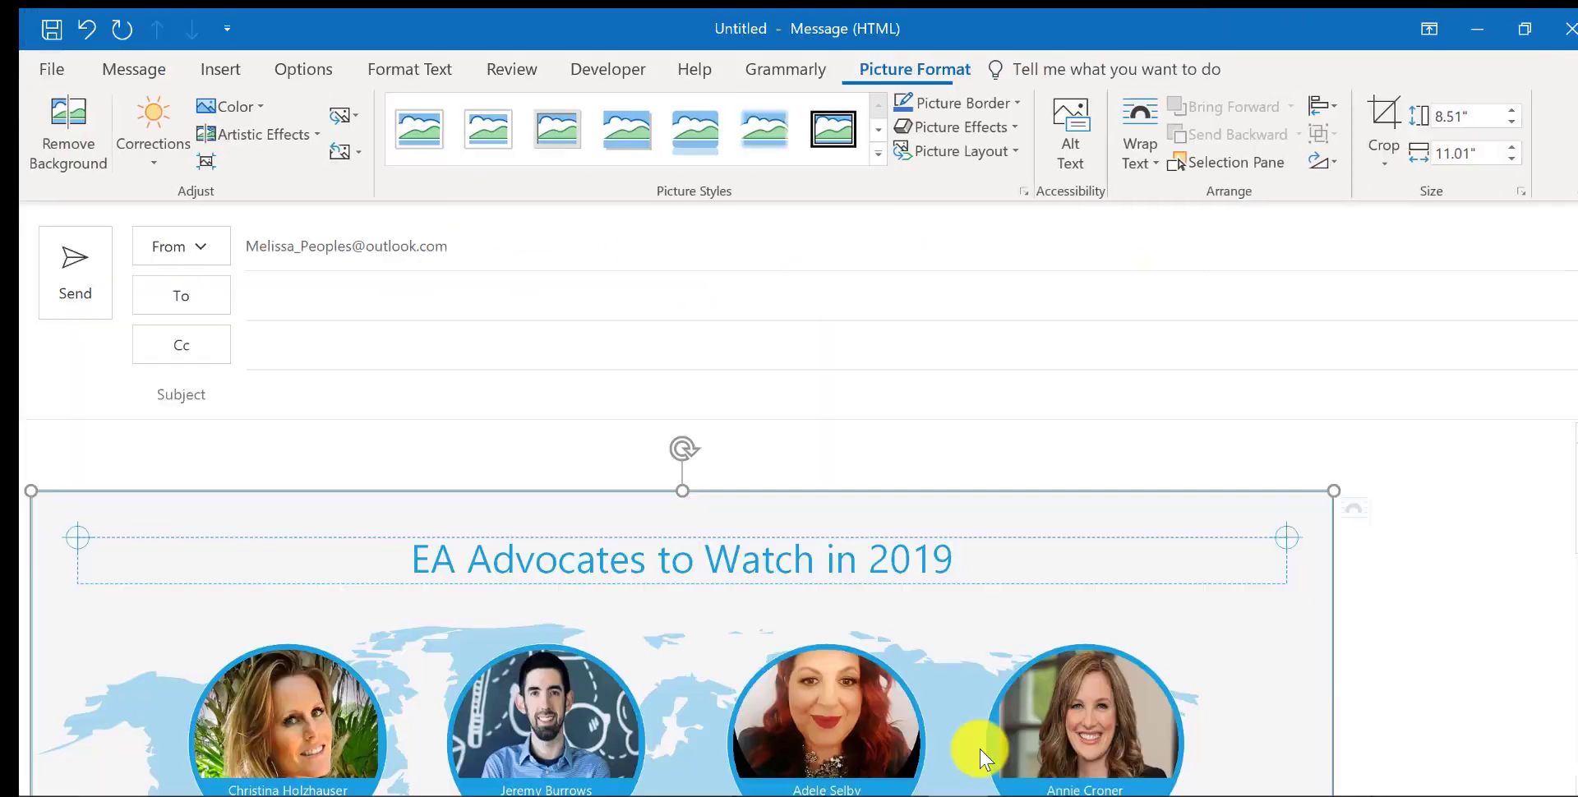
scroll(1060, 657, "down", 10)
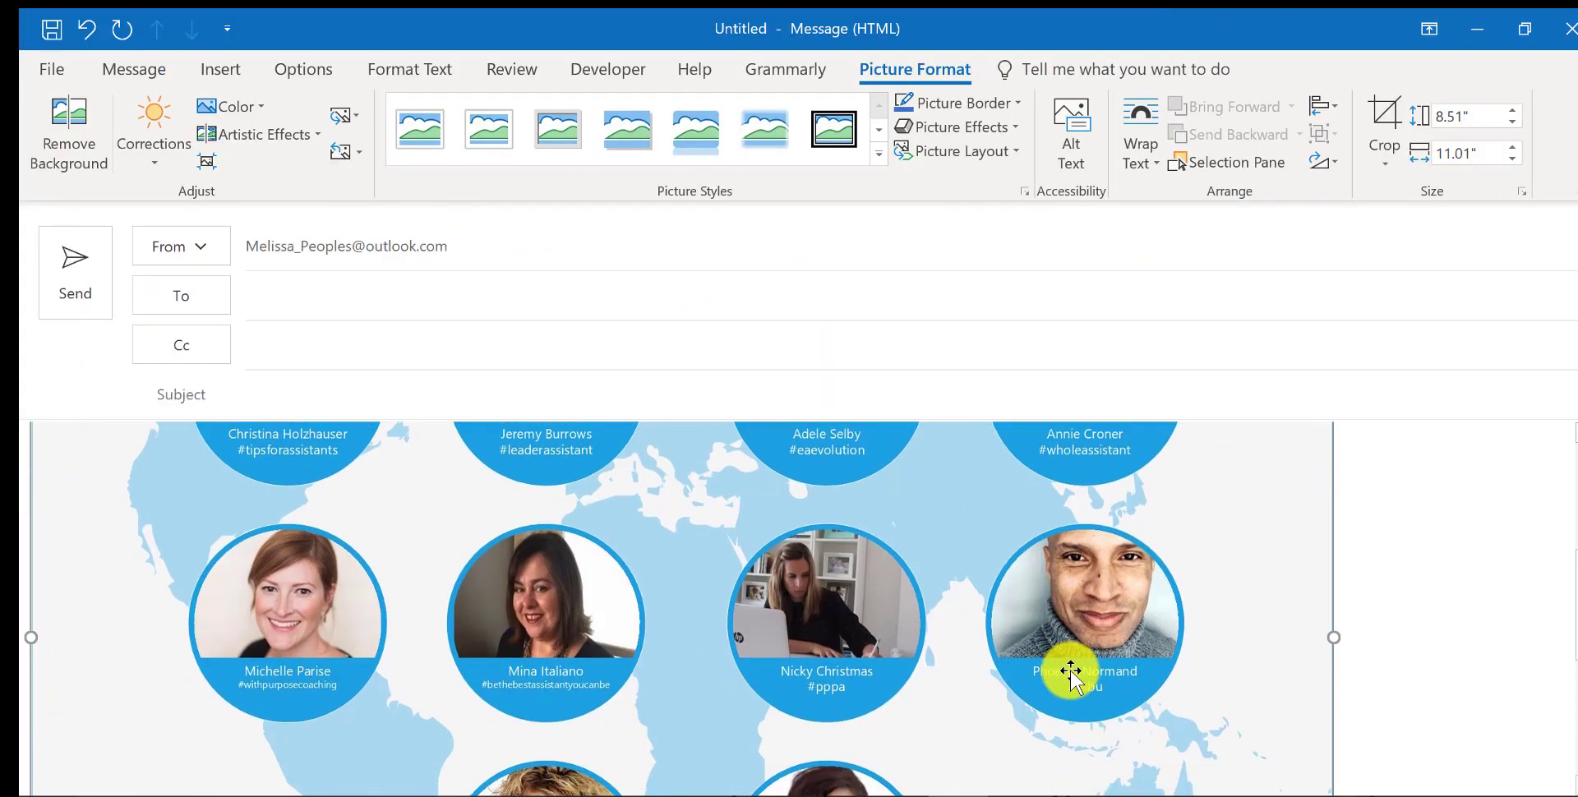
- Shrink the chart image by its corner handles to 6.54" by 8.46"
left_click_drag(1331, 750, 837, 535)
scroll(1332, 656, "up", 3)
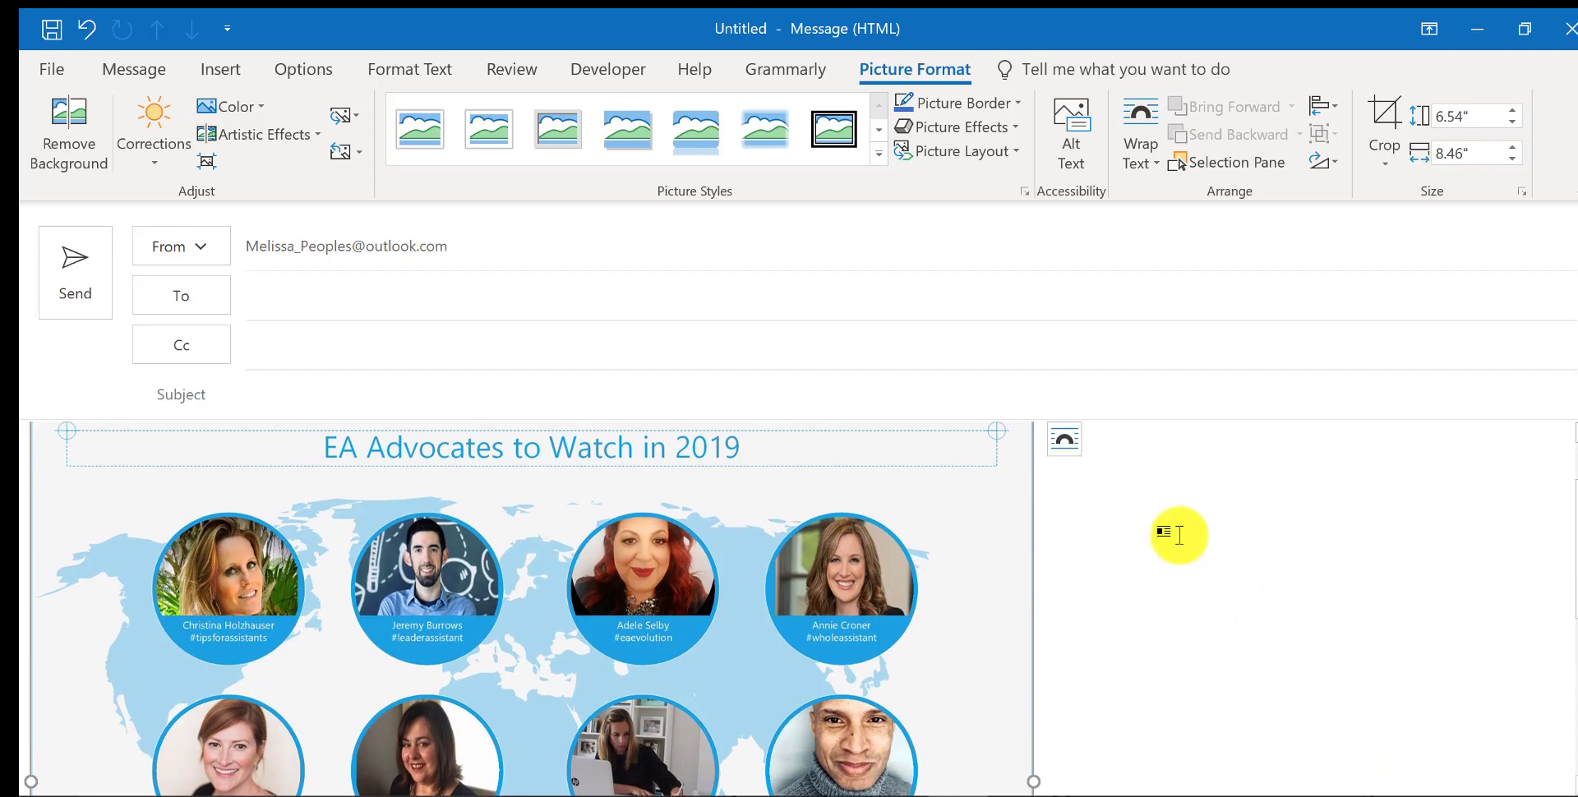
scroll(1165, 561, "up", 1)
left_click_drag(1022, 482, 860, 605)
left_click(1160, 629)
scroll(1159, 629, "up", 3)
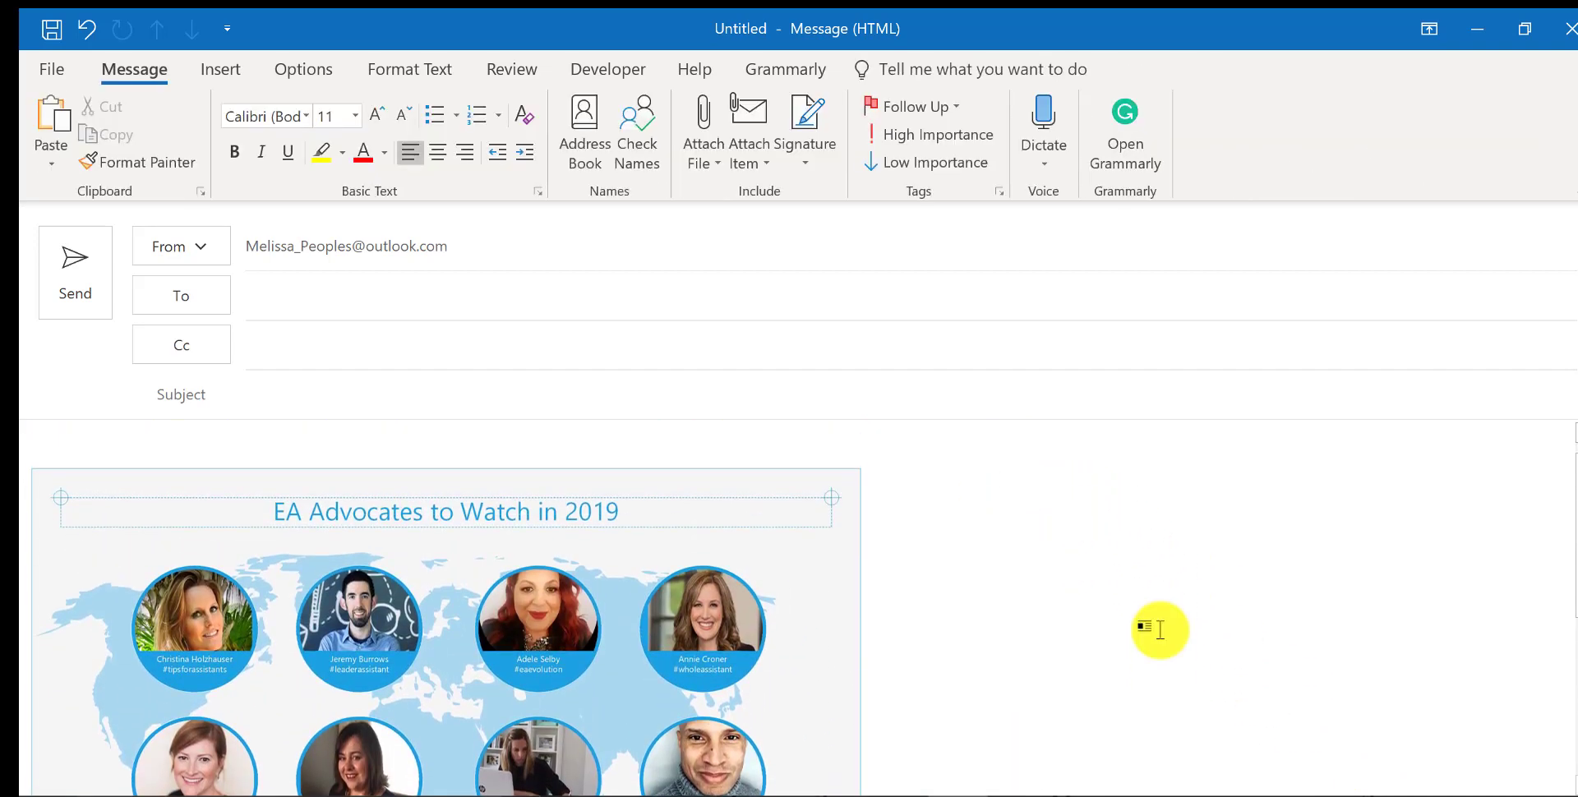